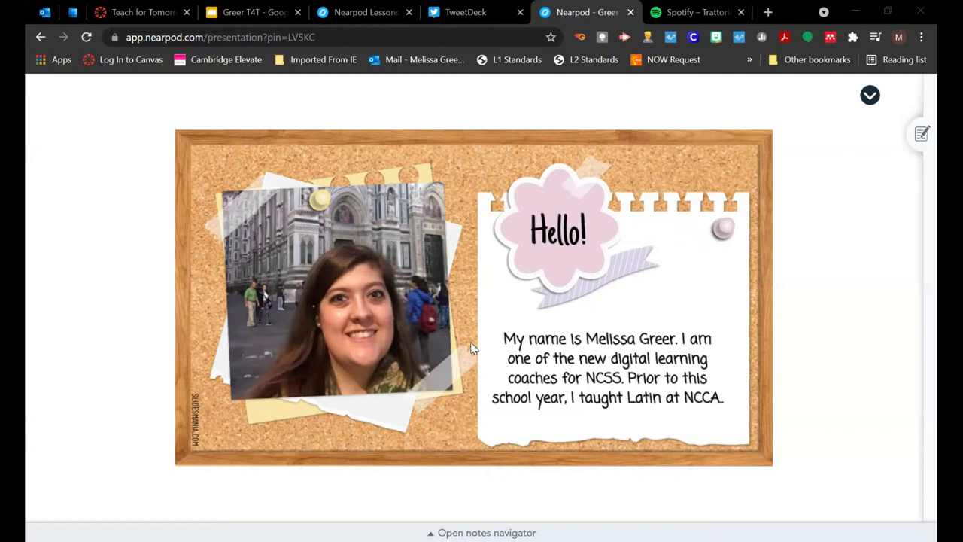
# Step: Advance from the introduction slide to the 'What courses do you teach?' poll
pyautogui.press('Right')
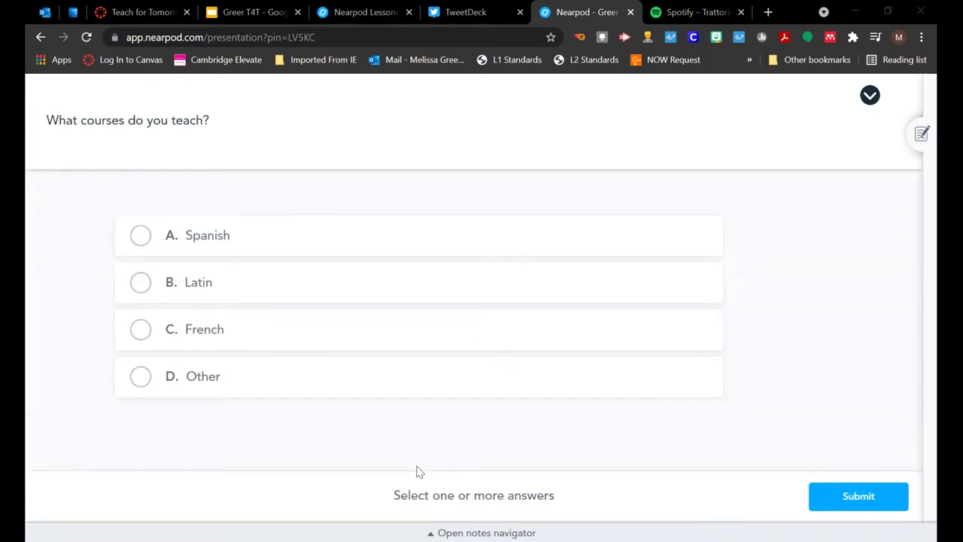
# Step: Answer the courses poll with B. Latin, then advance to the next slide
pyautogui.click(139, 290)
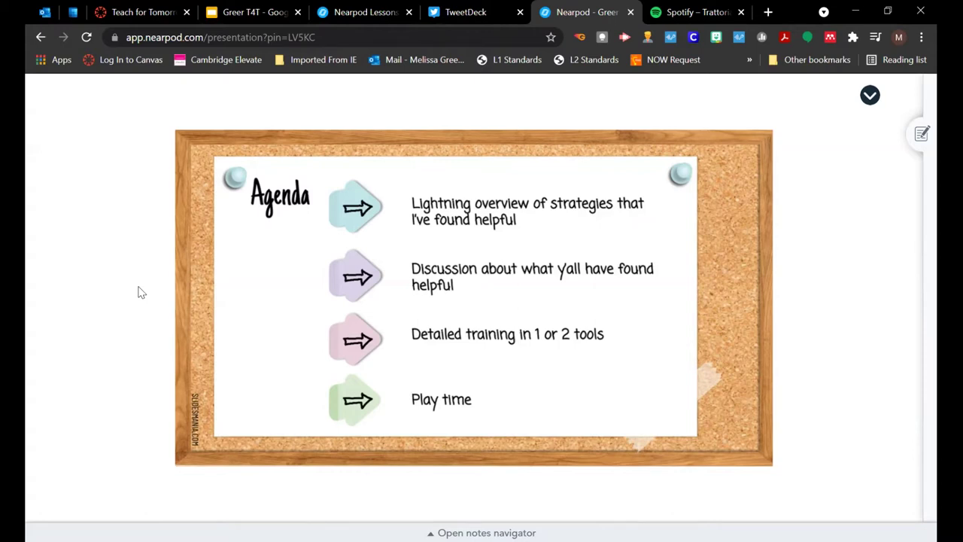
pyautogui.press('Right')
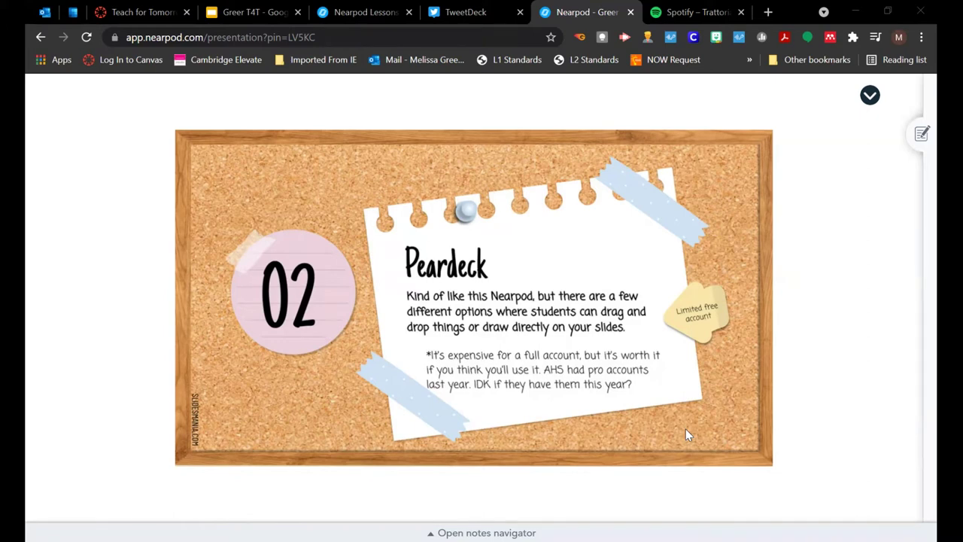
# Step: Advance past the Peardeck slide to the Nearpod WL classroom usage poll
pyautogui.press('Right')
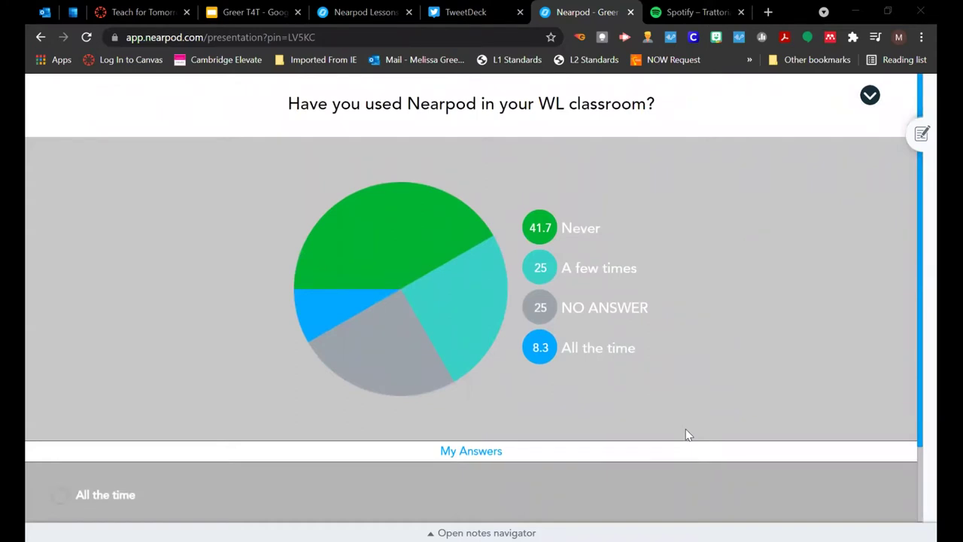
# Step: Scroll down through the WL classroom poll results
pyautogui.scroll(-1, 686, 434)
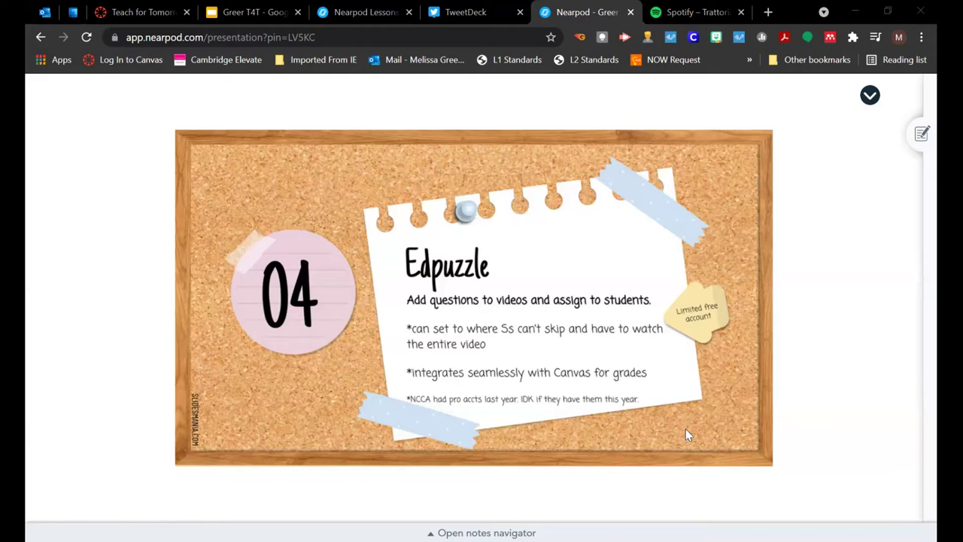
# Step: Advance from the Edpuzzle slide to slide 05 on Quizlet
pyautogui.press('Right')
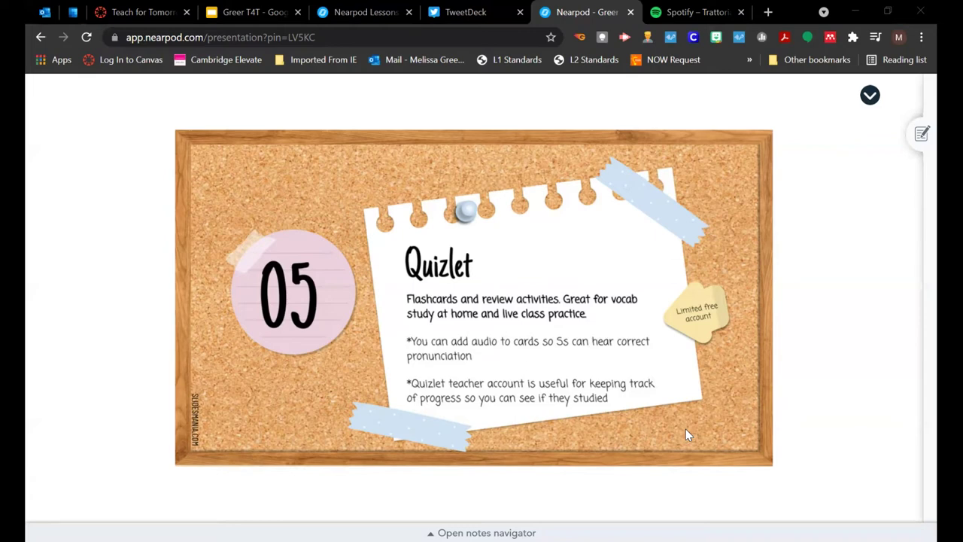
# Step: Advance from the Quizlet slide to slide 06 on Canva
pyautogui.press('Right')
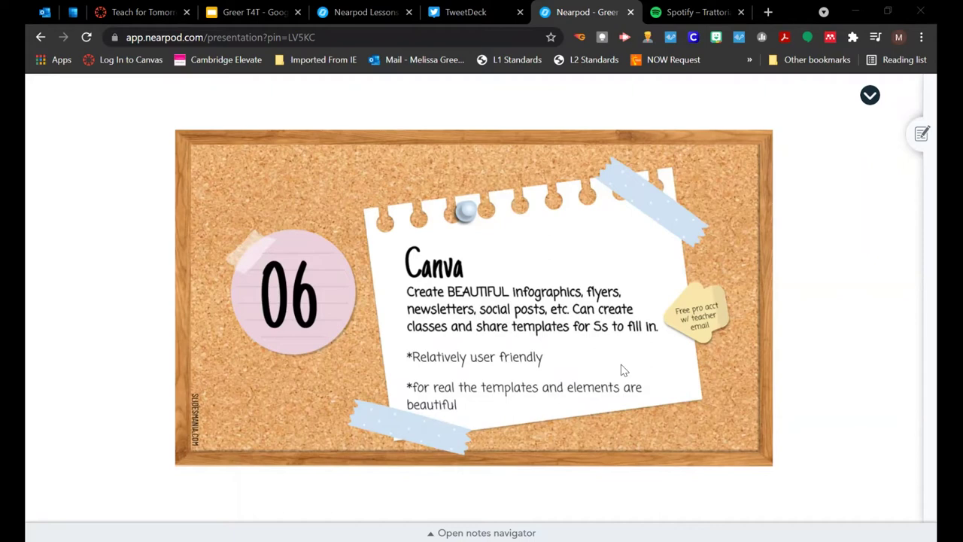
# Step: Advance through slide 07 on Google Assignments via Canvas to slide 08 on Google Sites
pyautogui.press('Right')
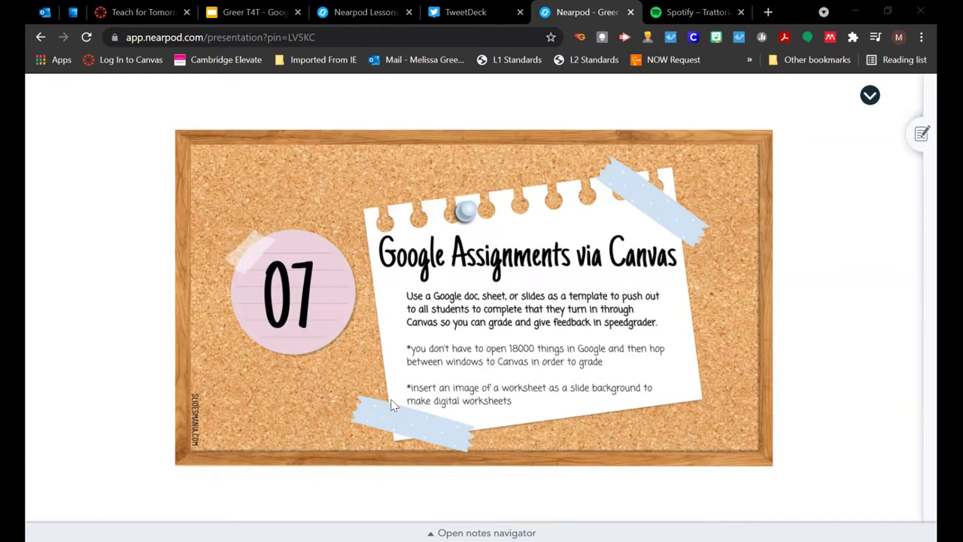
pyautogui.press('Right')
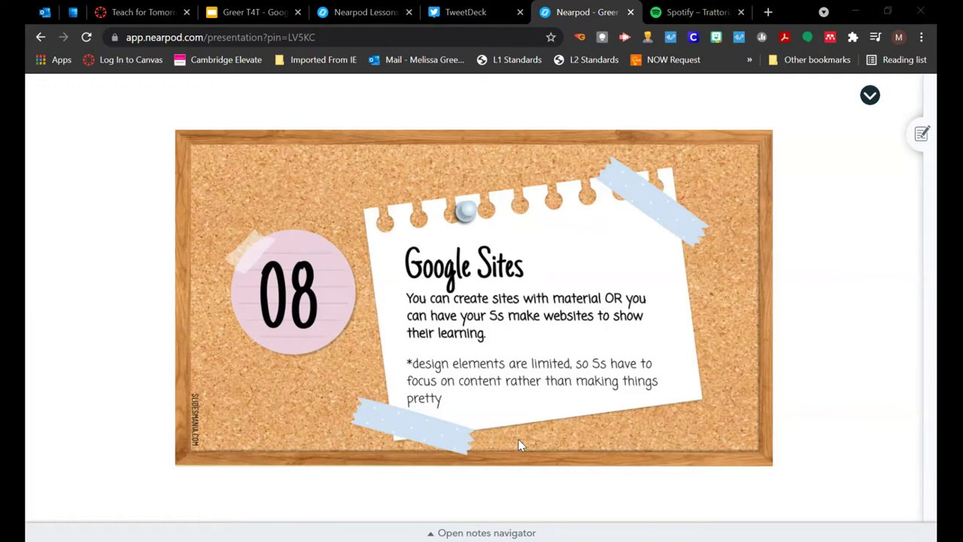
# Step: Advance to slide 09 on Google Voice, then on to slide 10 on Book Creator
pyautogui.press('Right')
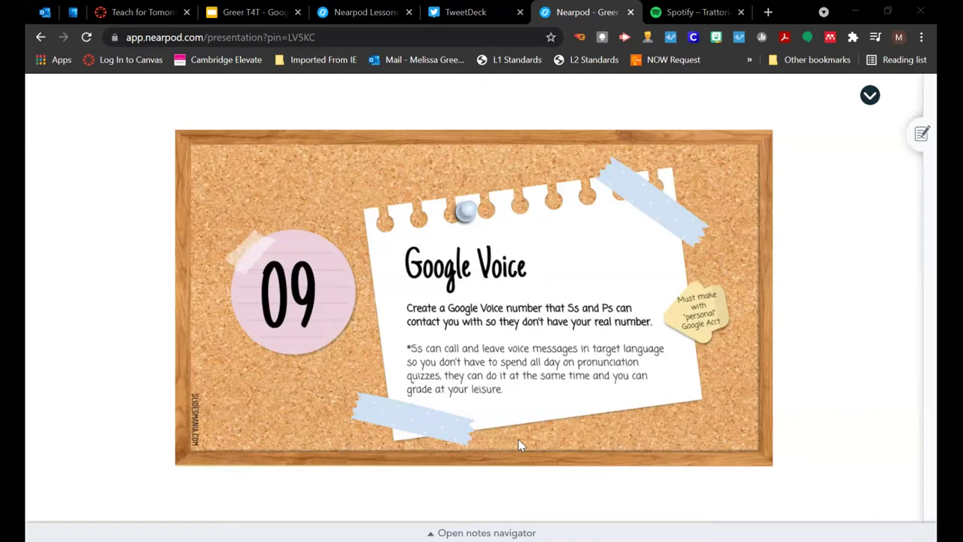
pyautogui.press('Right')
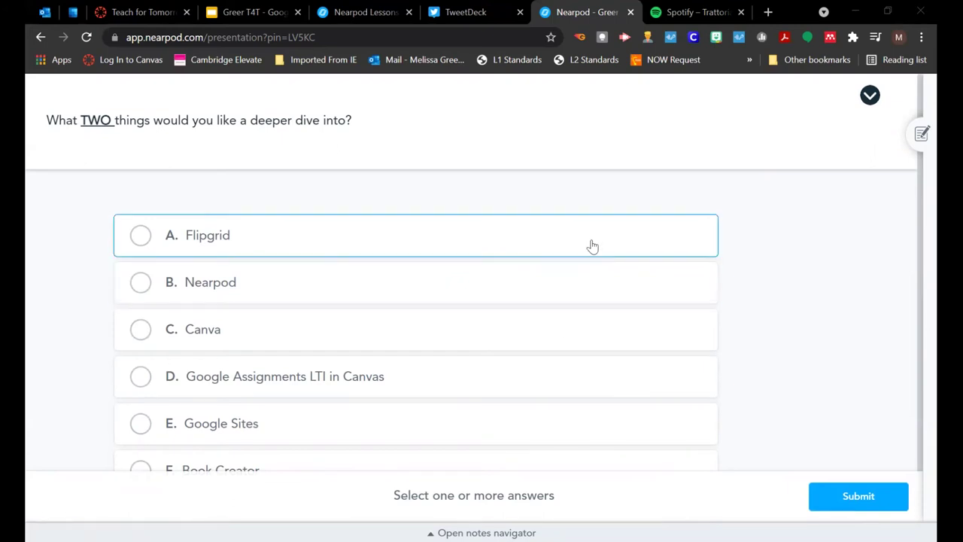
pyautogui.scroll(-1, 592, 246)
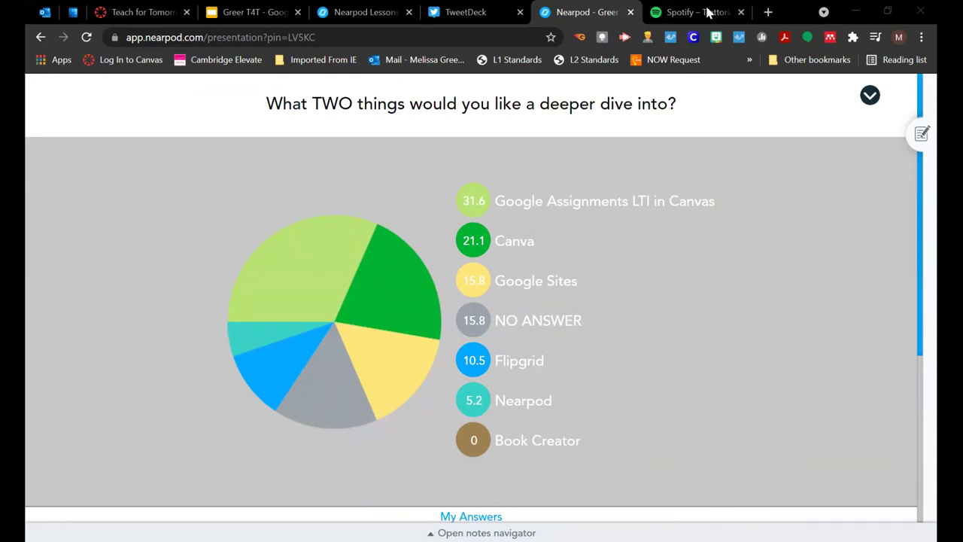
# Step: Open a new Chrome tab and put the cursor in its address bar
pyautogui.click(768, 12)
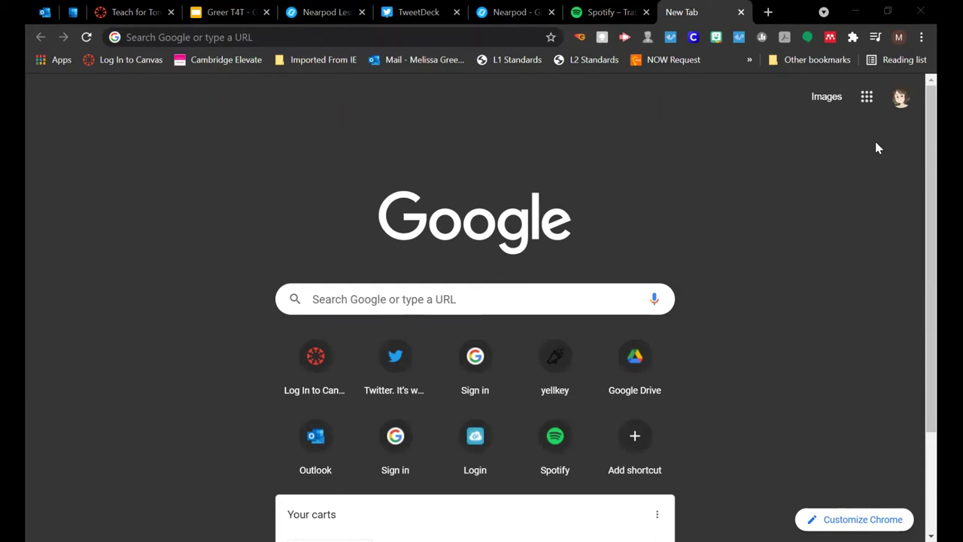
pyautogui.click(337, 41)
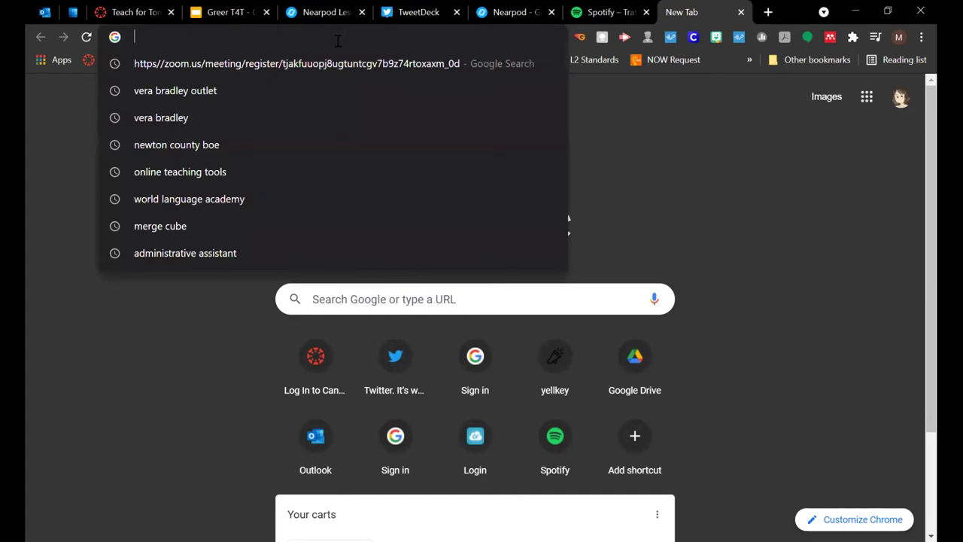
# Step: Sign in to Canvas from the bookmark and open the Latin I 20-21 course's Assignments page
pyautogui.click(86, 59)
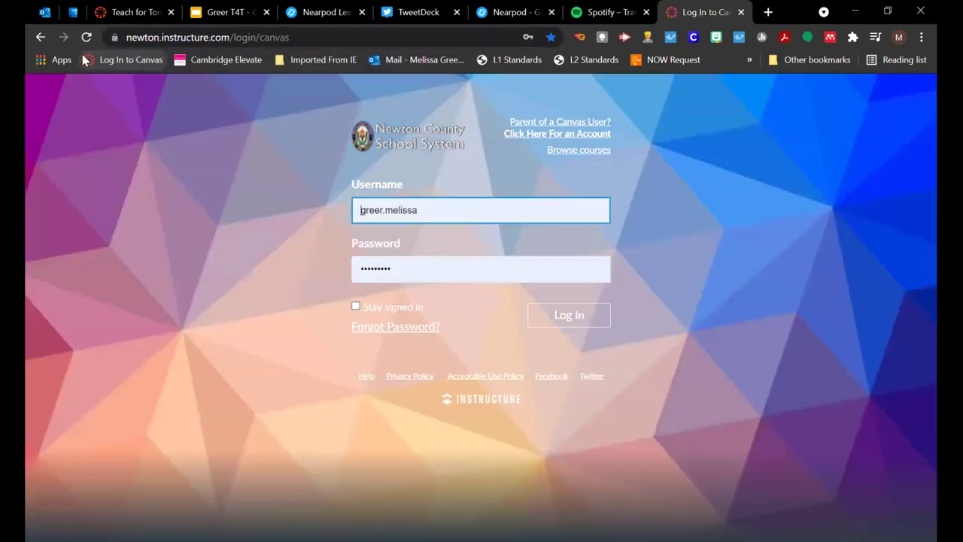
pyautogui.click(594, 320)
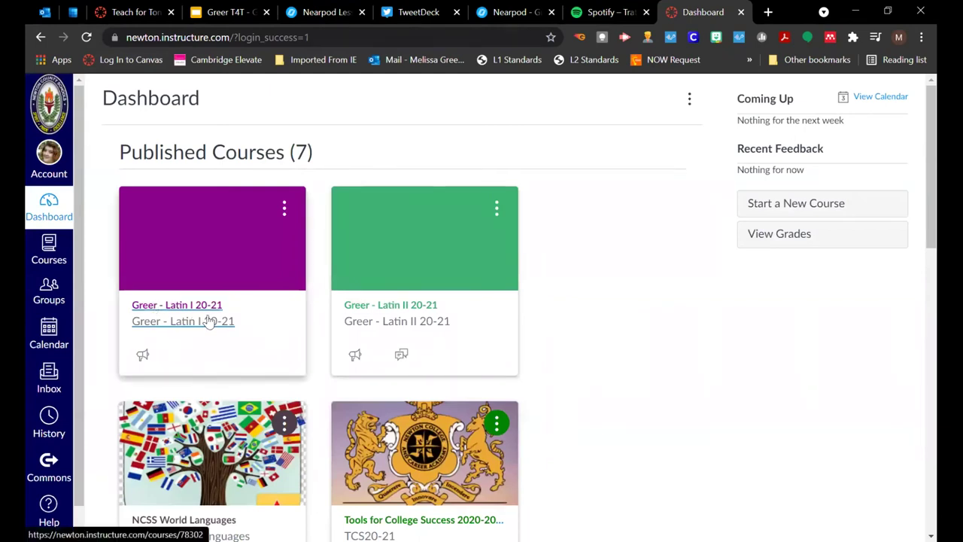
pyautogui.click(209, 322)
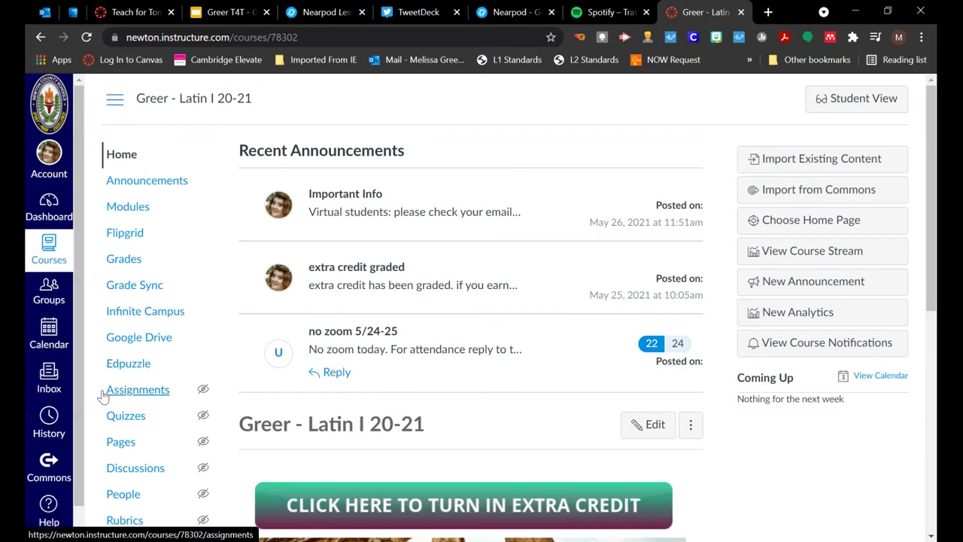
pyautogui.click(154, 390)
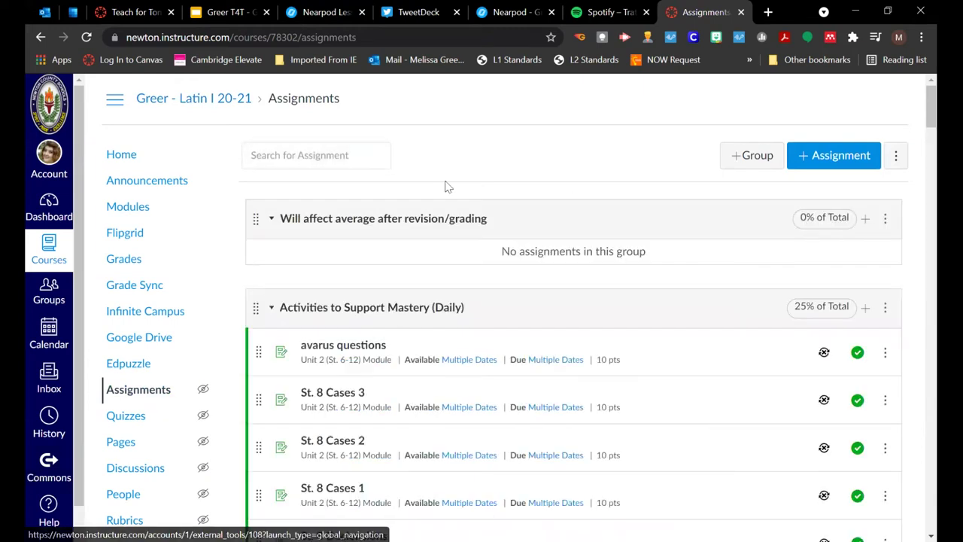
pyautogui.scroll(-2, 445, 187)
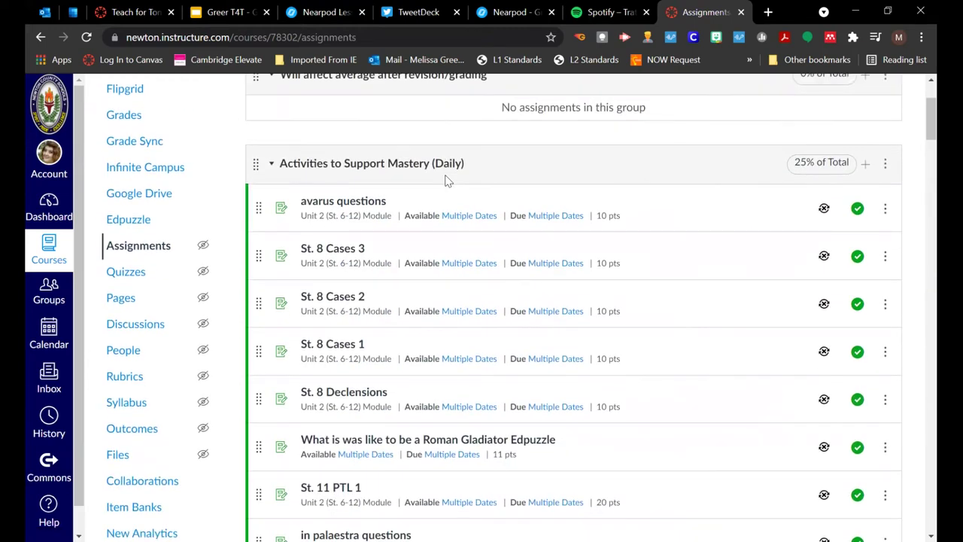
pyautogui.scroll(-3, 445, 181)
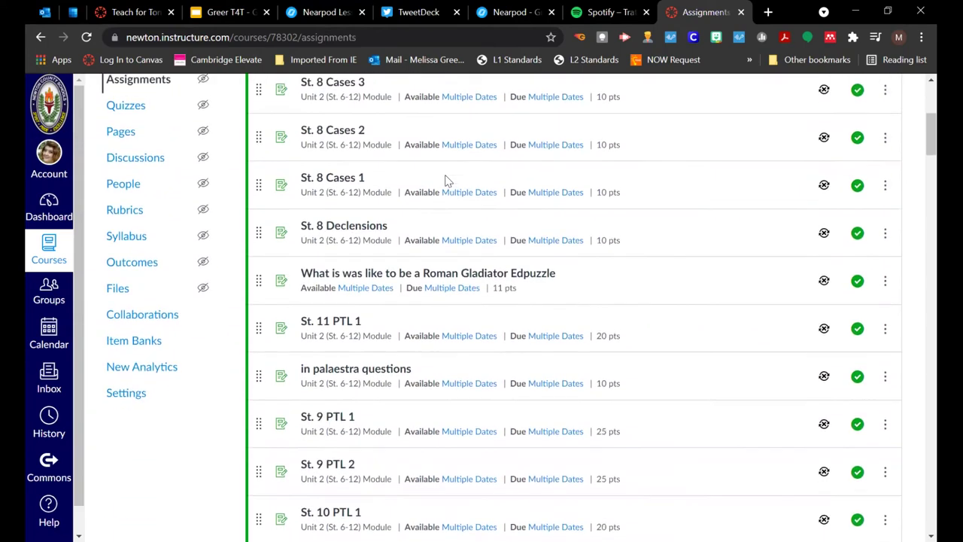
pyautogui.scroll(-3, 474, 350)
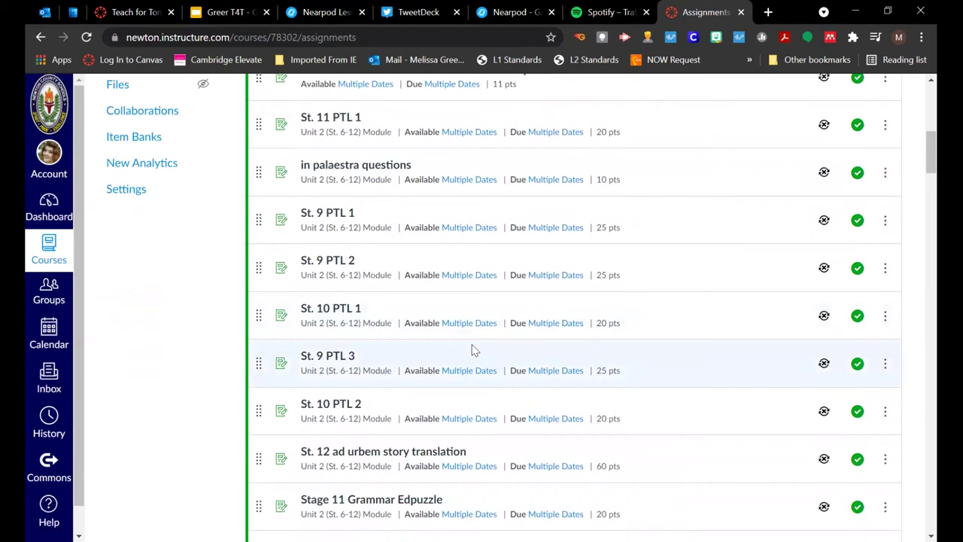
pyautogui.scroll(-5, 474, 350)
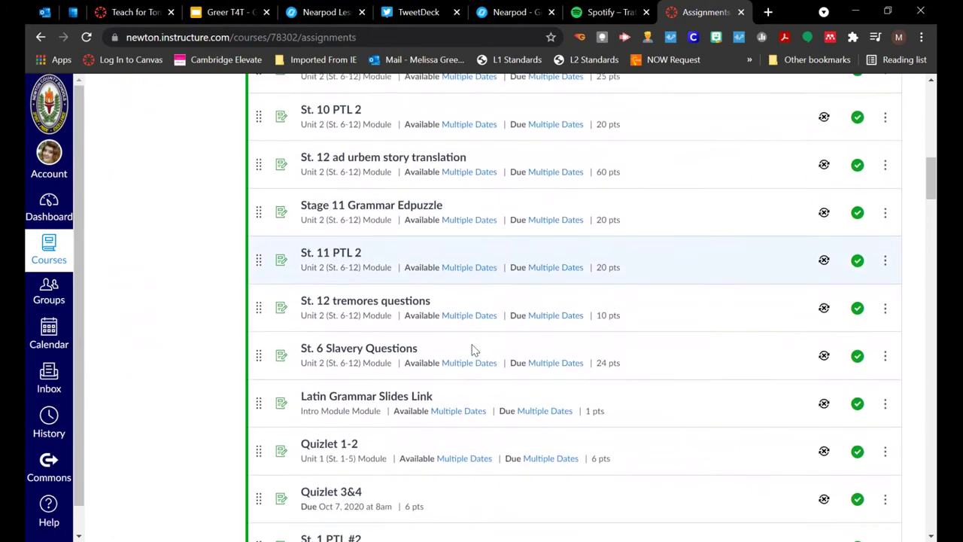
pyautogui.scroll(-3, 474, 350)
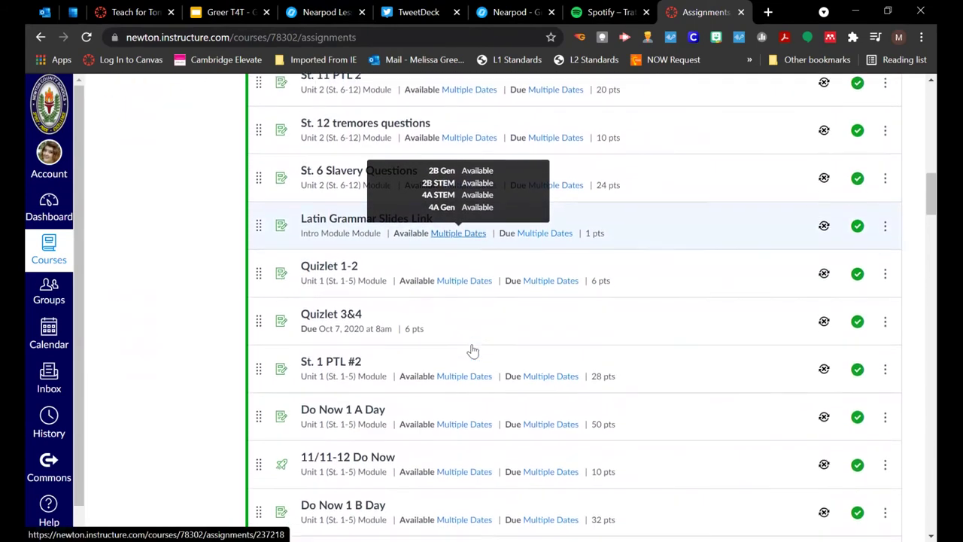
pyautogui.scroll(-2, 473, 350)
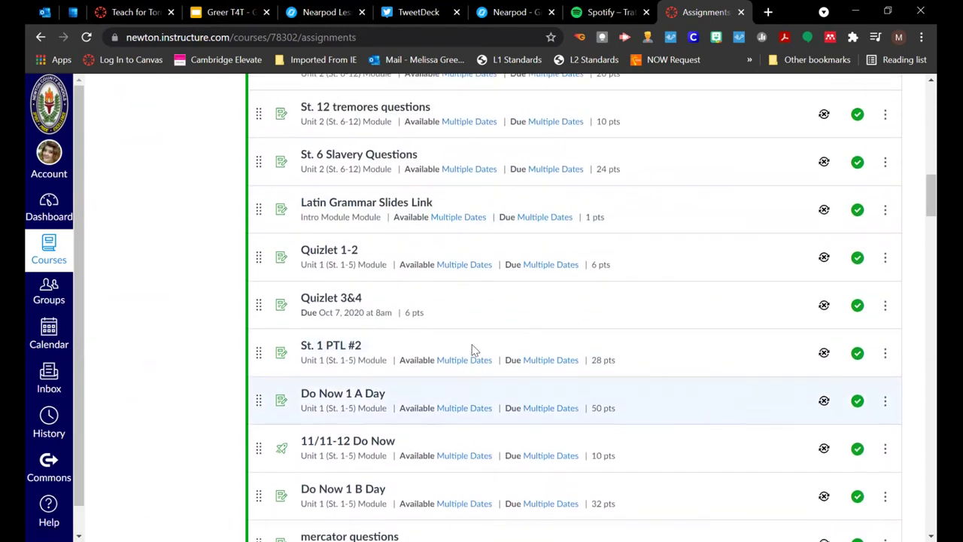
pyautogui.click(338, 165)
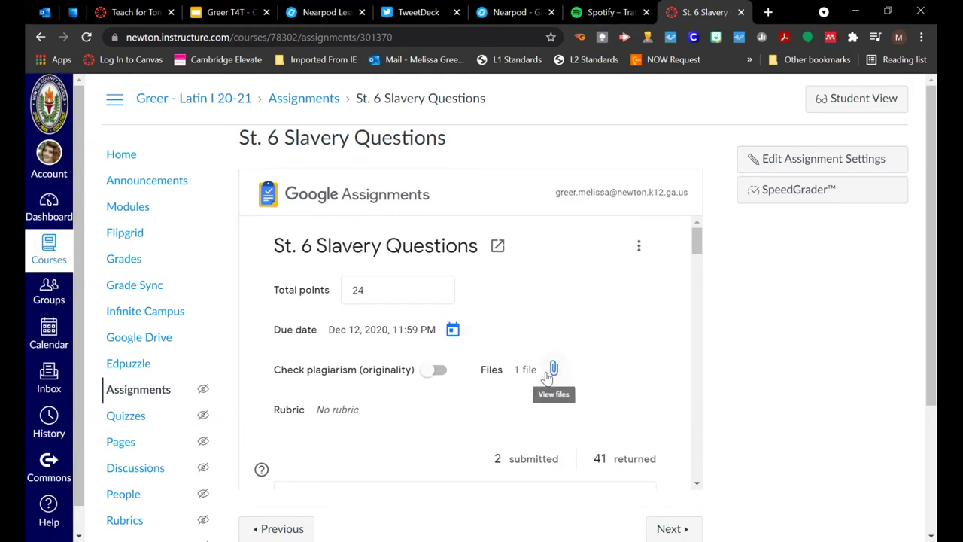
# Step: Open a late student's St. 6 Slavery Questions slides in Google Assignments grading, out of 24
pyautogui.scroll(-4, 547, 378)
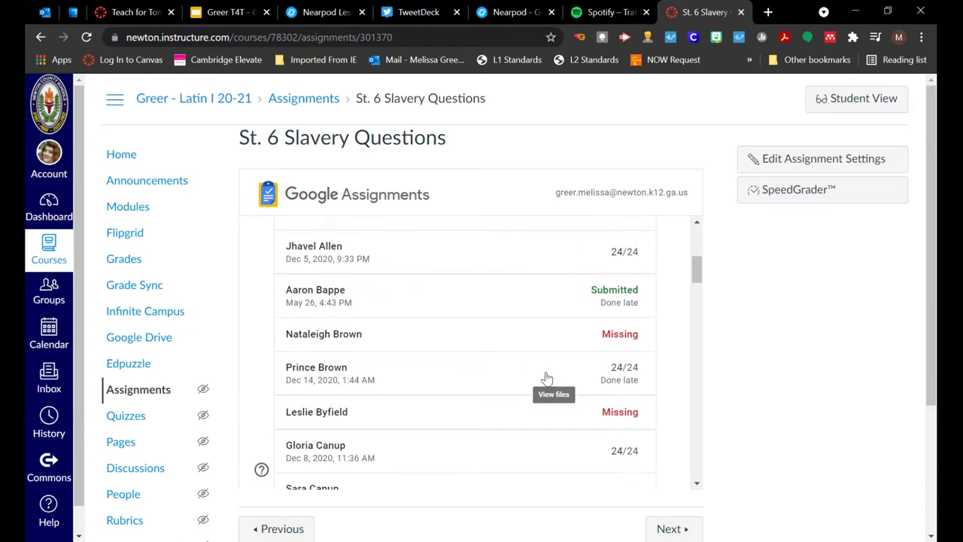
pyautogui.scroll(-2, 547, 378)
pyautogui.scroll(4, 547, 378)
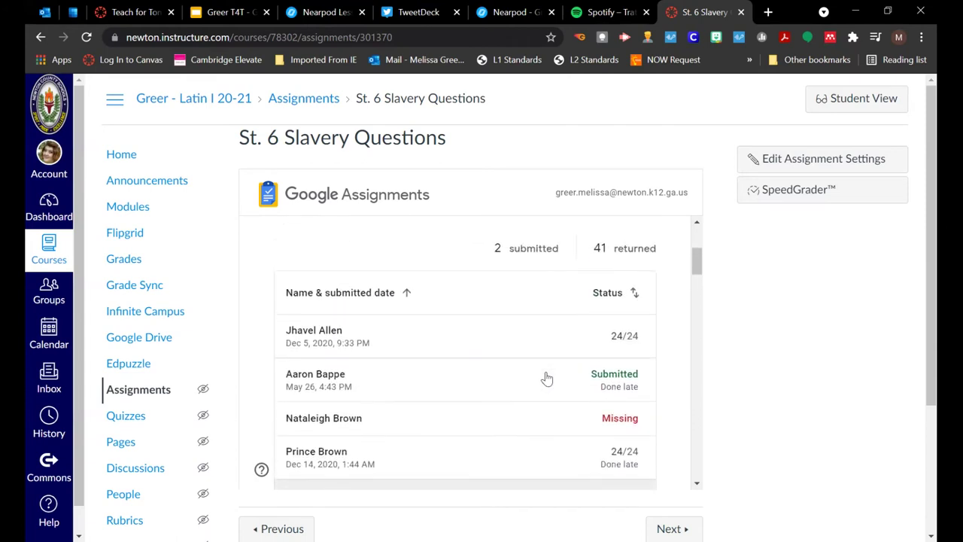
pyautogui.scroll(3, 547, 377)
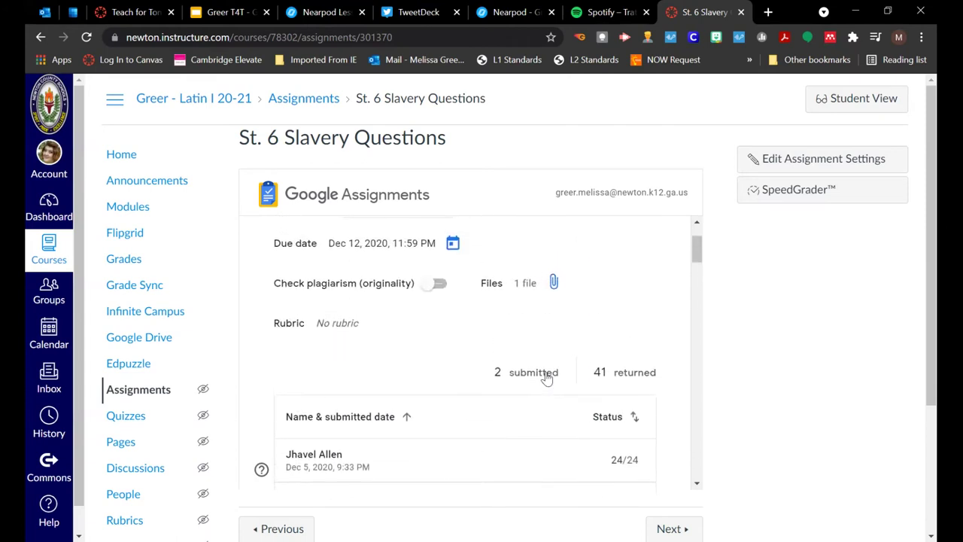
pyautogui.scroll(-3, 550, 420)
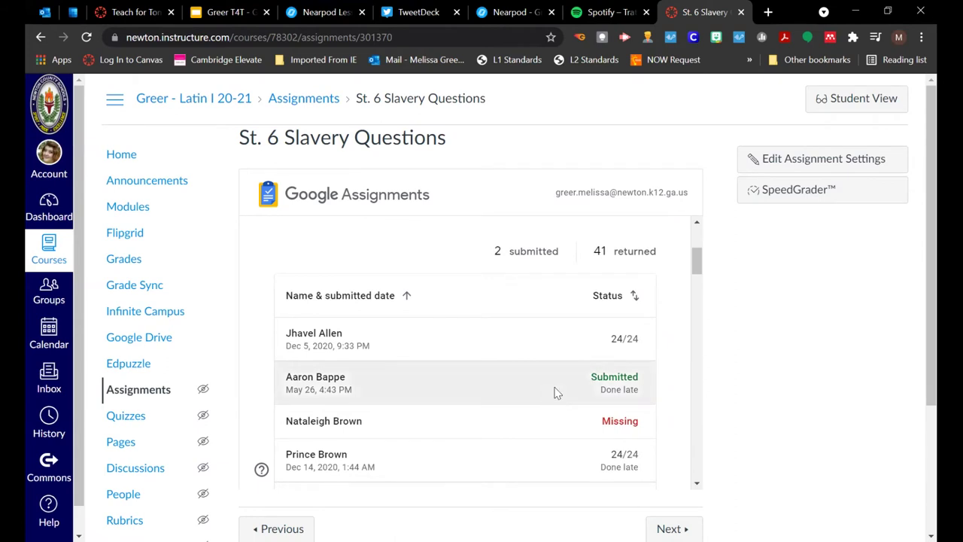
pyautogui.click(557, 392)
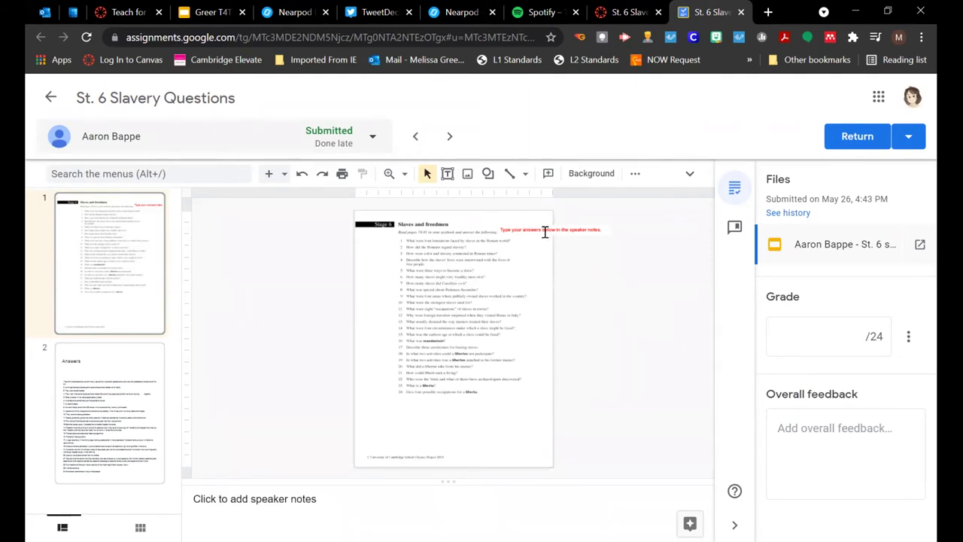
# Step: Review the student's answers text on the submission's slide 2
pyautogui.click(123, 441)
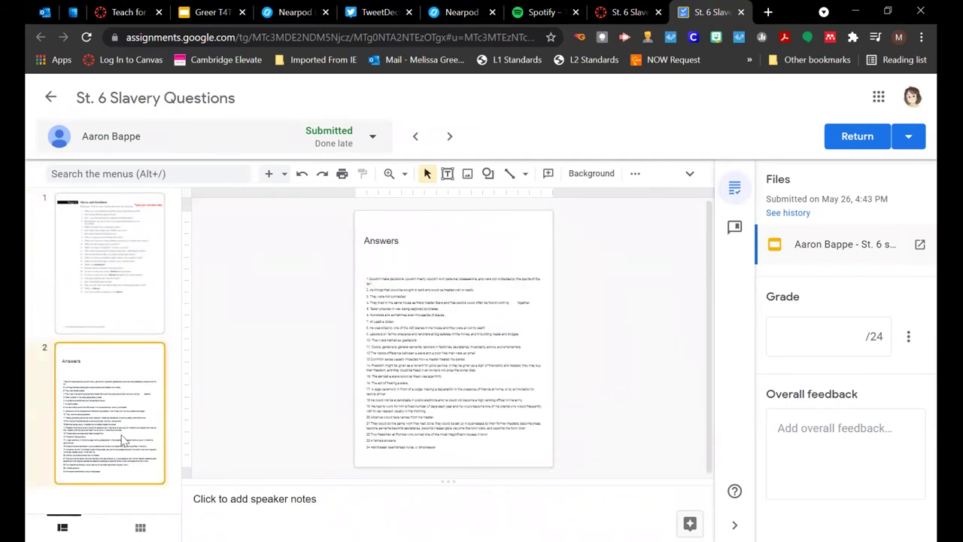
pyautogui.click(391, 299)
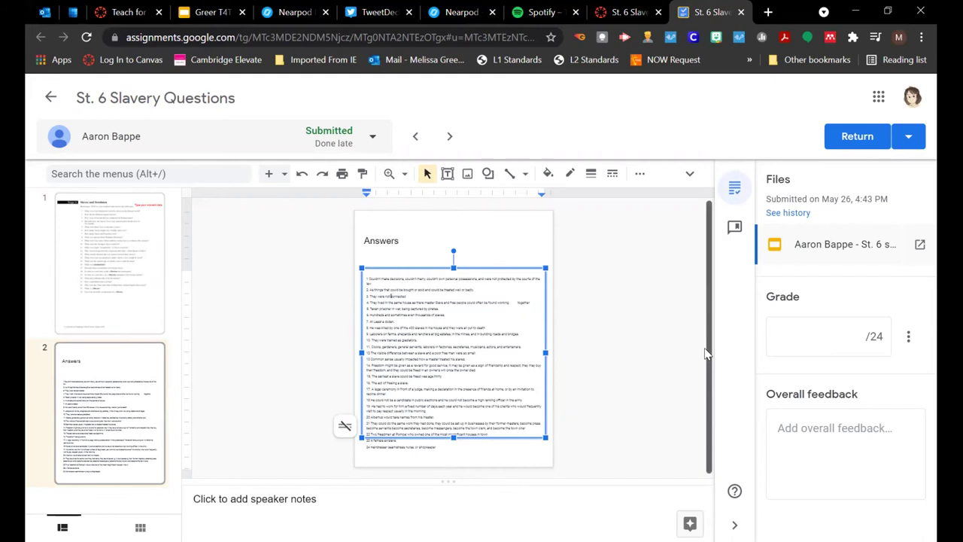
pyautogui.click(669, 334)
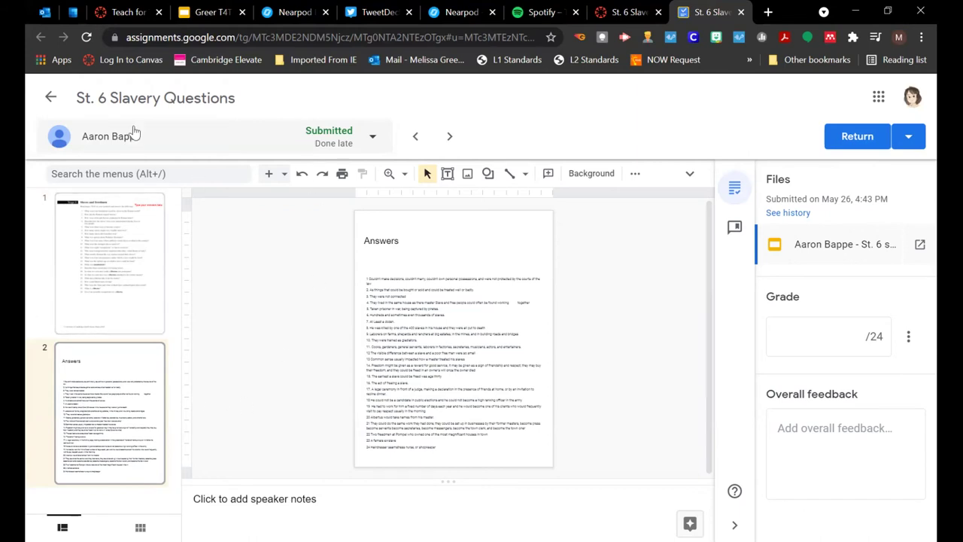
# Step: Return to the St. 6 Slavery Questions student submission overview
pyautogui.click(248, 9)
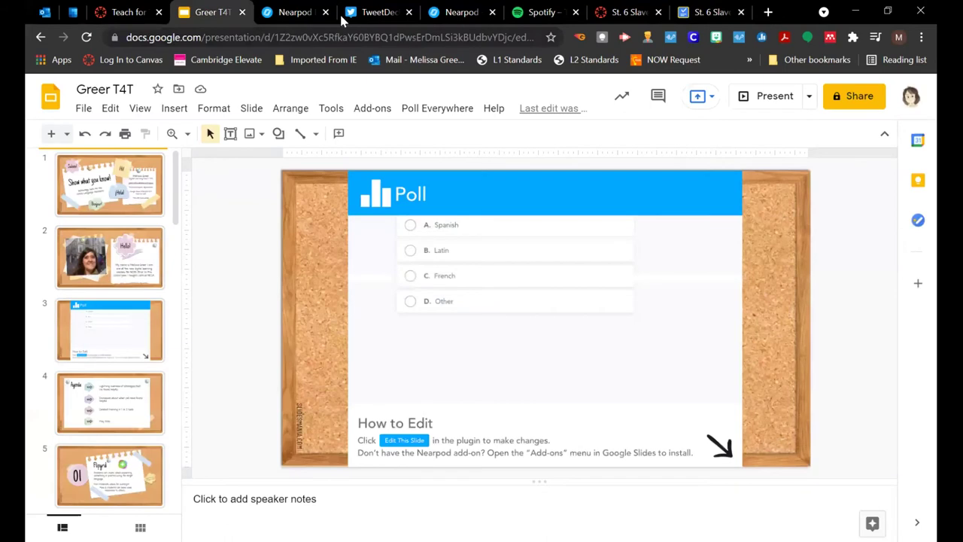
pyautogui.click(732, 17)
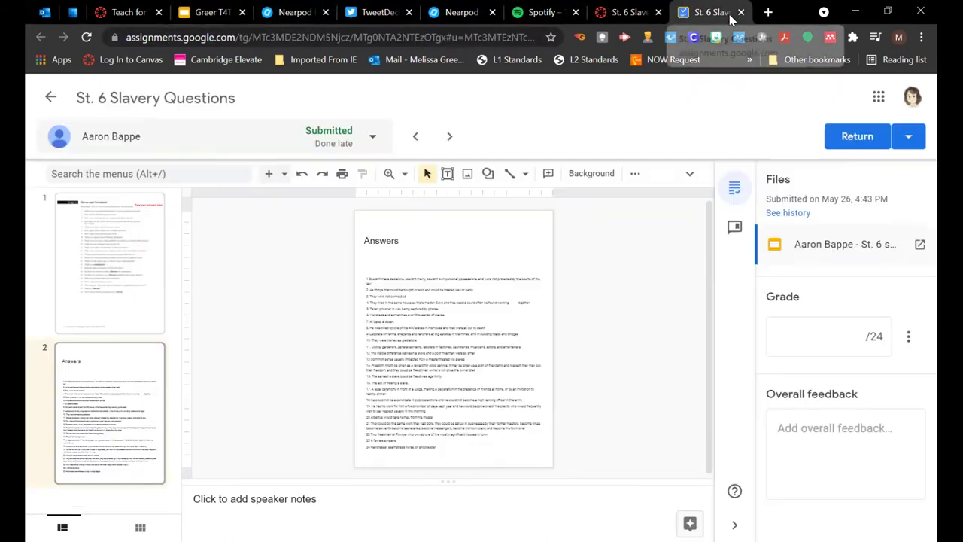
pyautogui.click(52, 97)
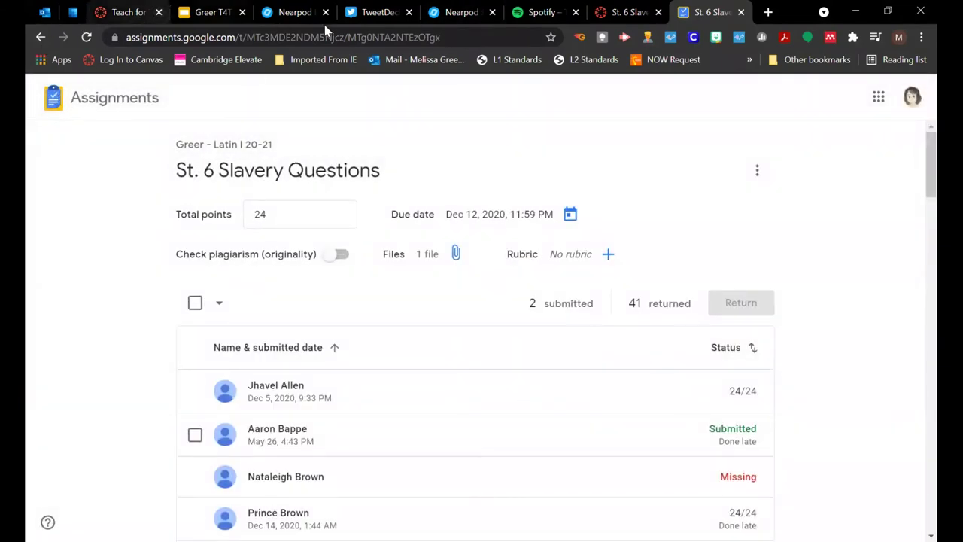
# Step: Close the grading tab and create a new blank Google Slides presentation from Google Drive
pyautogui.click(741, 12)
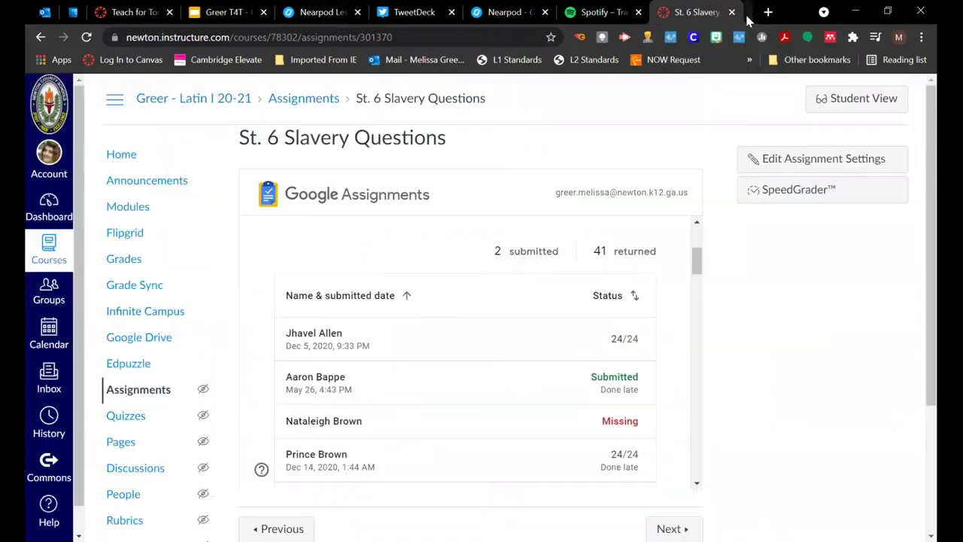
pyautogui.click(770, 15)
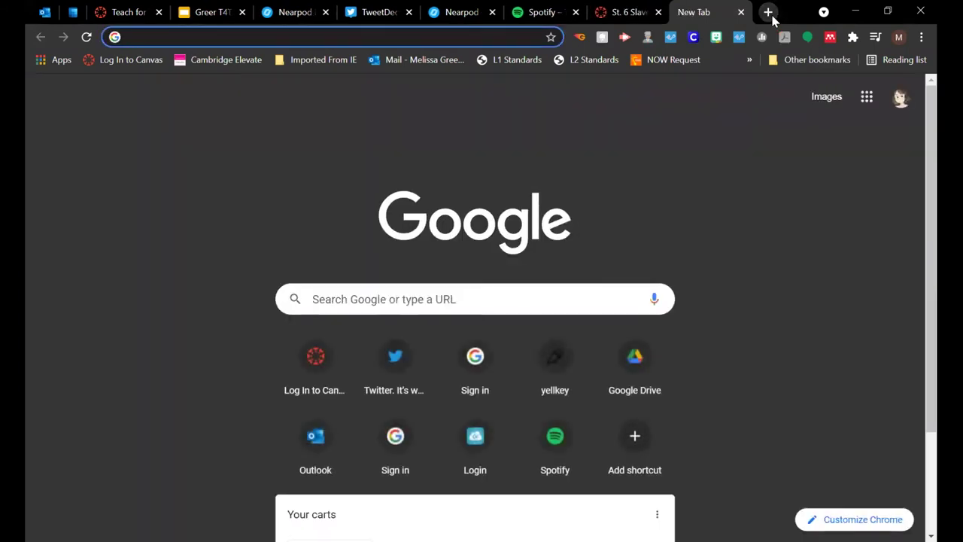
pyautogui.write('drive')
pyautogui.press('Return')
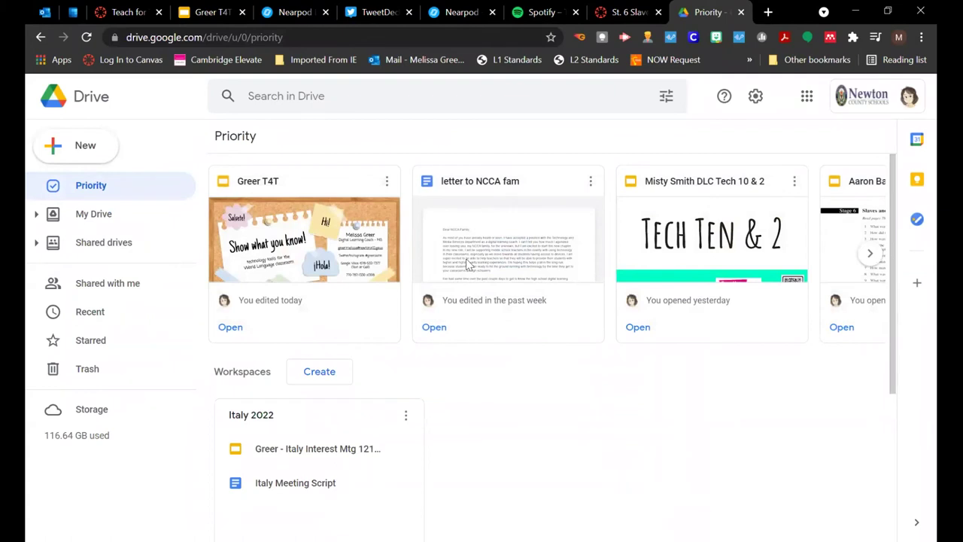
pyautogui.click(107, 145)
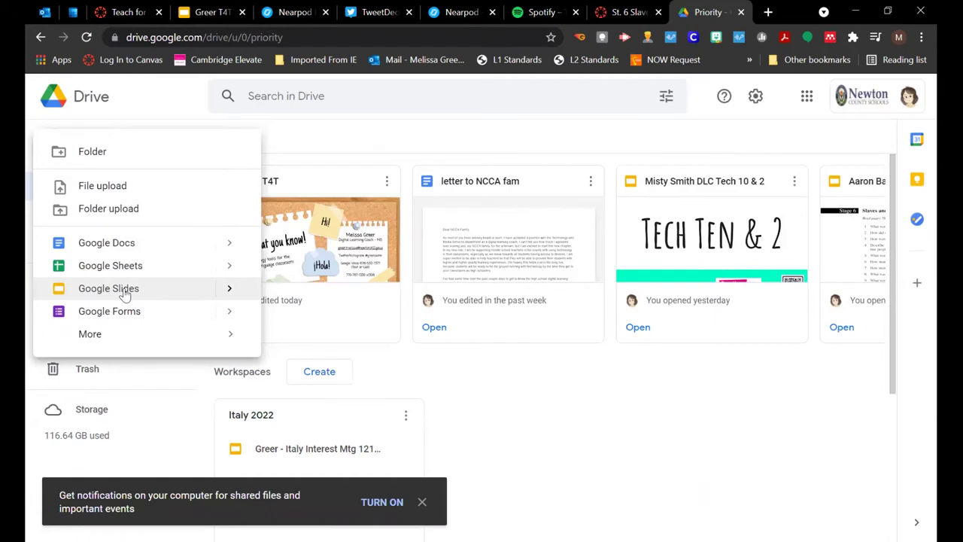
pyautogui.click(109, 288)
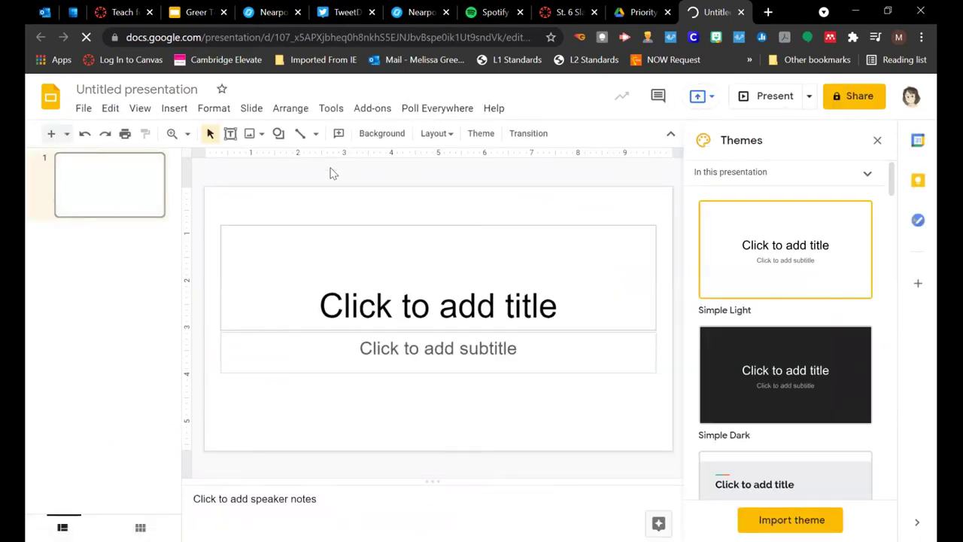
# Step: Set a custom page size of 8.5 x 11 inches in Page setup
pyautogui.click(84, 110)
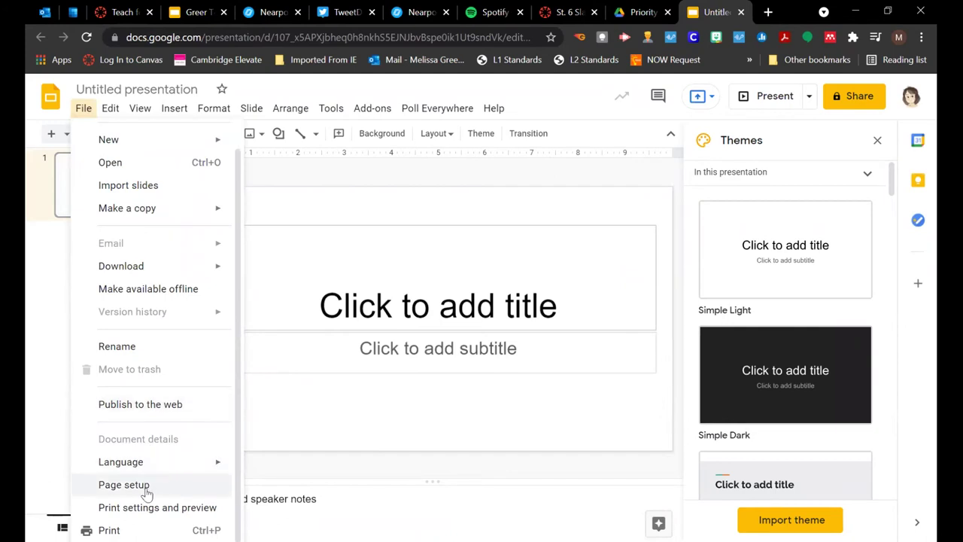
pyautogui.click(124, 485)
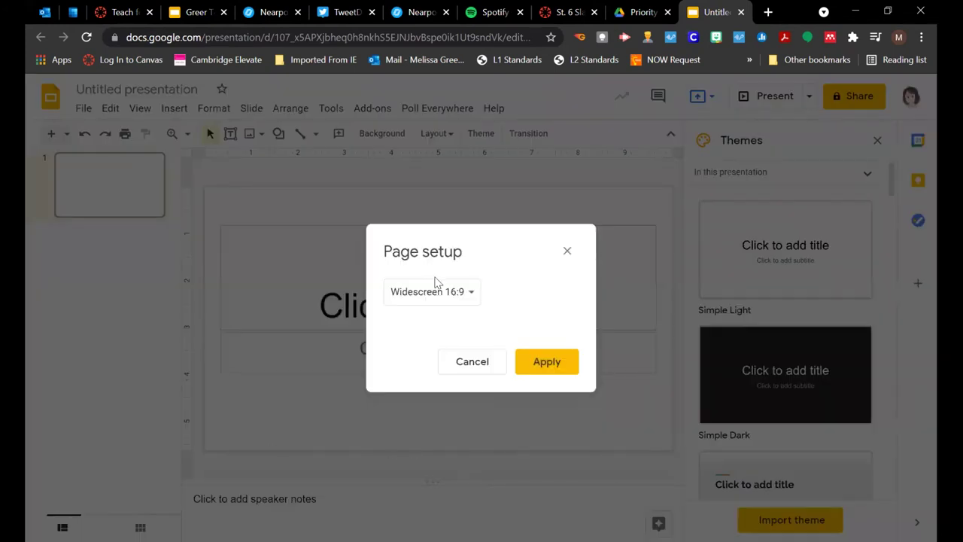
pyautogui.click(427, 292)
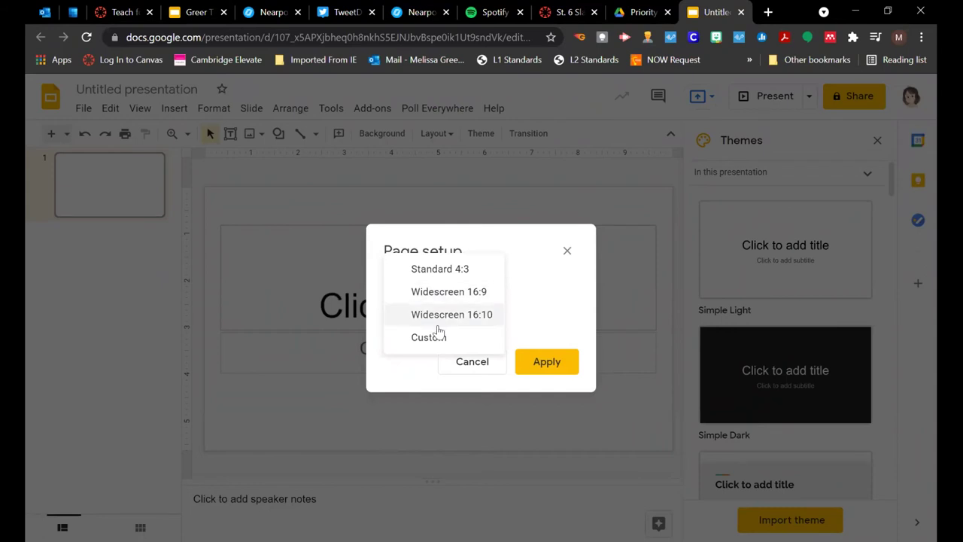
pyautogui.click(434, 342)
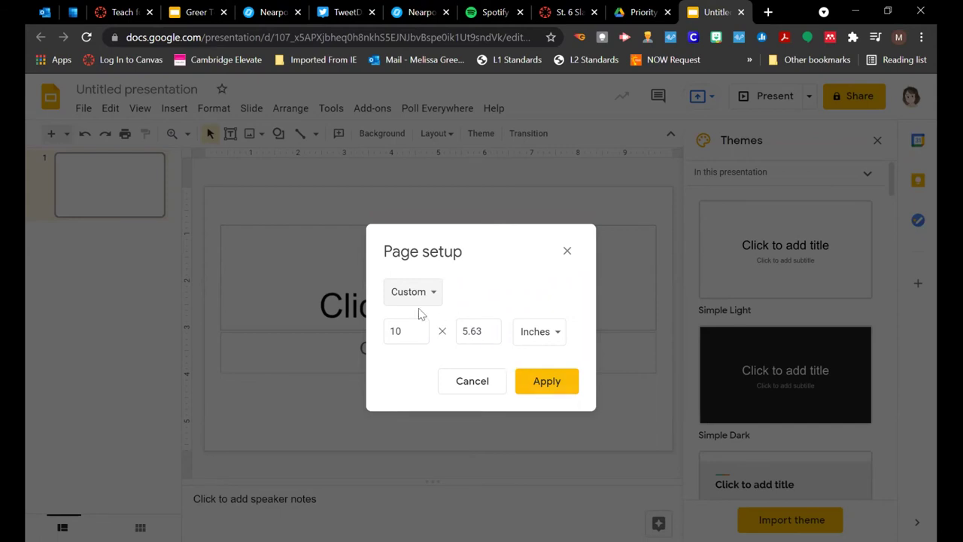
pyautogui.click(416, 320)
pyautogui.doubleClick(415, 320)
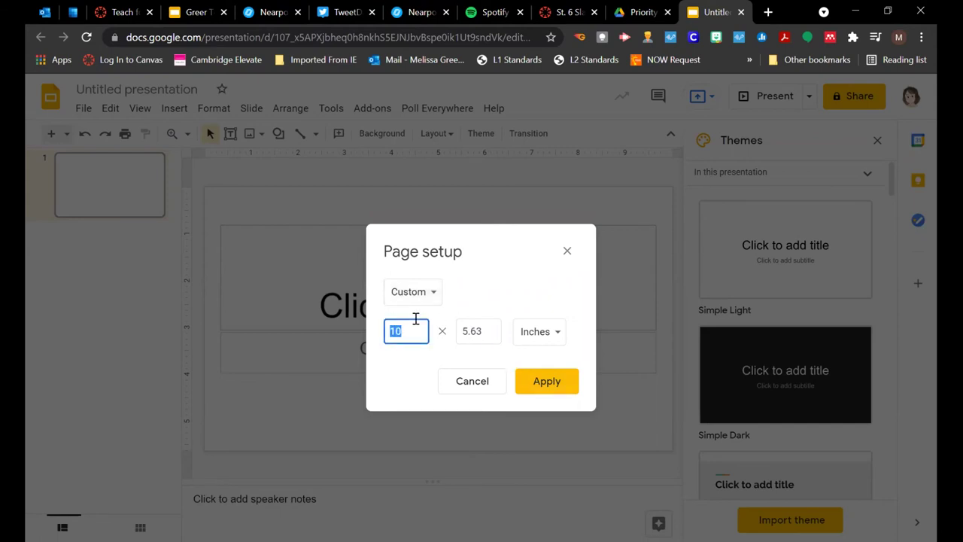
pyautogui.write('8.5')
pyautogui.press('Tab')
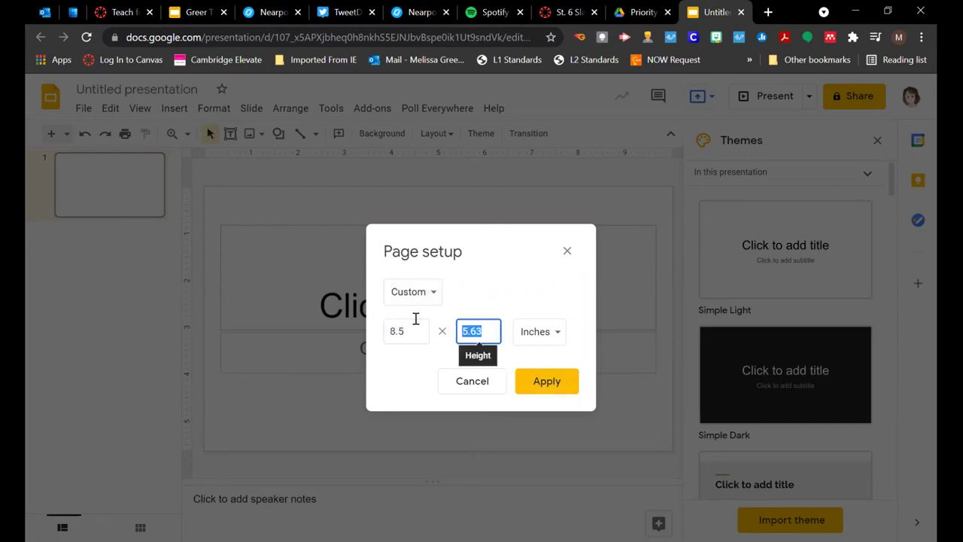
pyautogui.write('11')
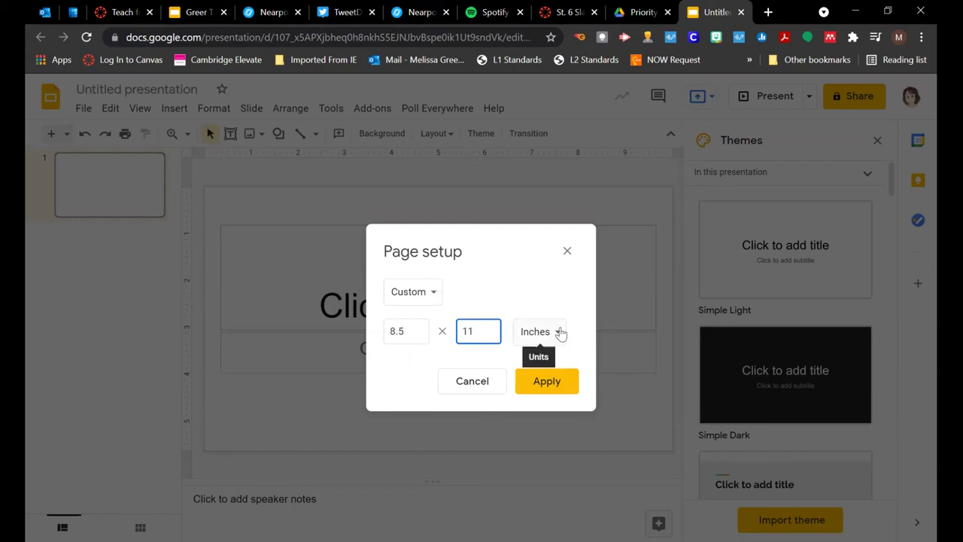
pyautogui.click(553, 386)
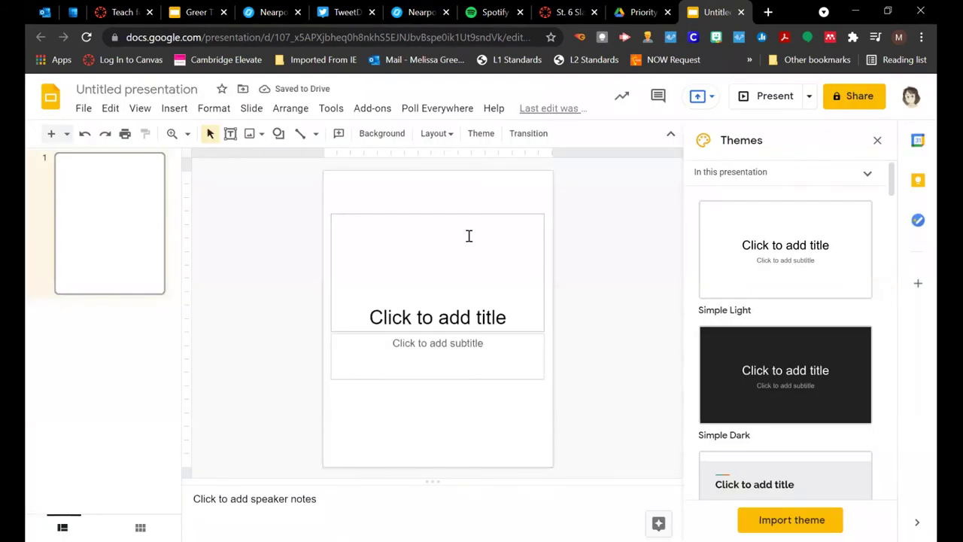
# Step: Delete the title and subtitle placeholders to leave the slide blank
pyautogui.click(460, 211)
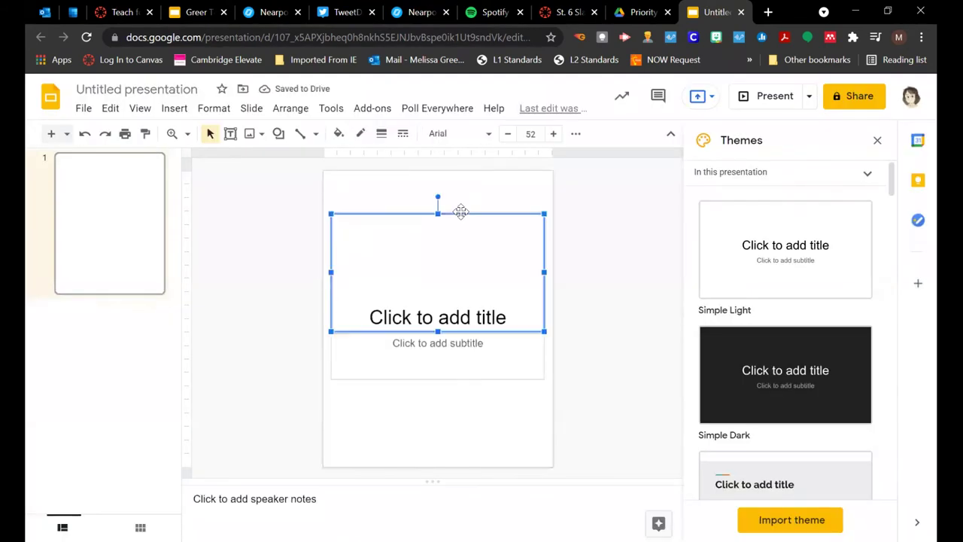
pyautogui.press('Delete')
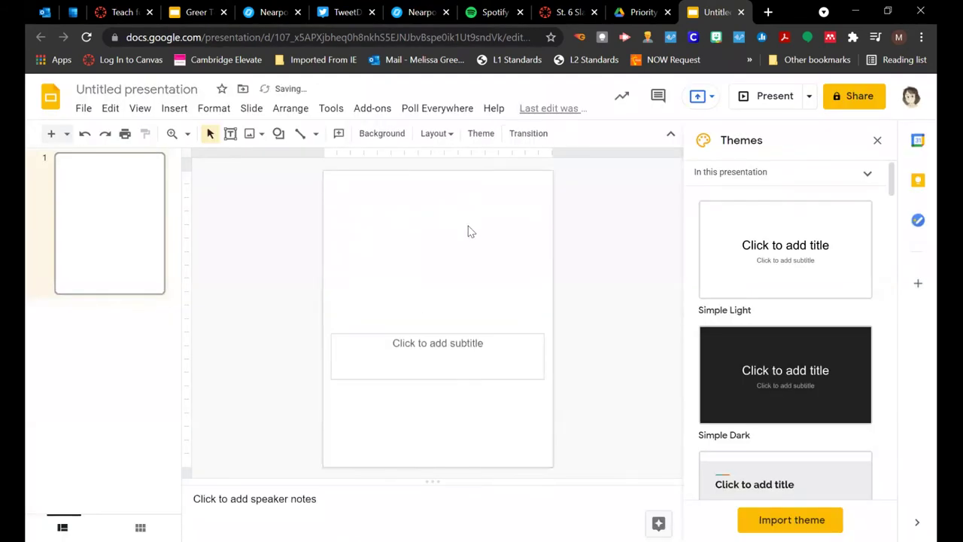
pyautogui.click(483, 336)
pyautogui.press('Delete')
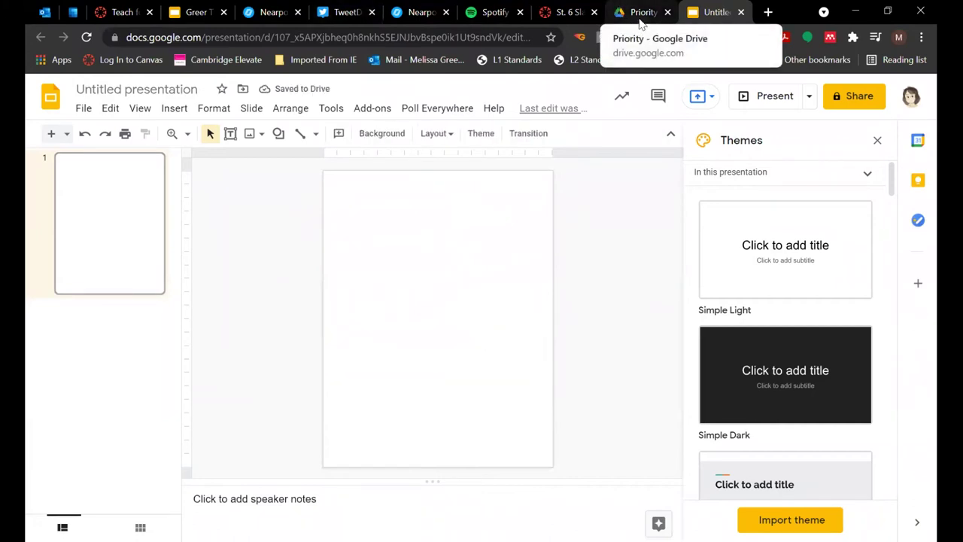
pyautogui.click(768, 12)
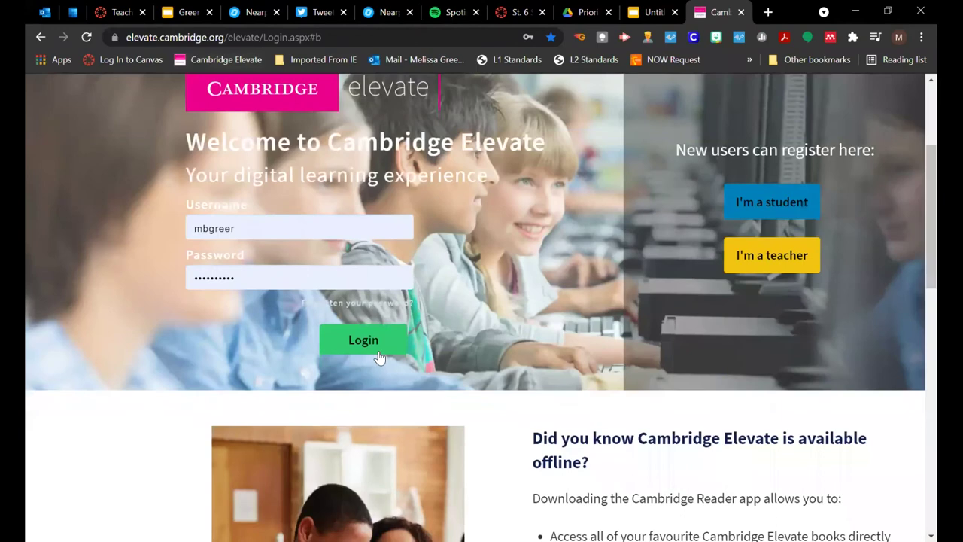
# Step: Download the Stage 12 s12_l_agreement_of_subject_and_verb.pdf worksheet from Cambridge Elevate to the Desktop
pyautogui.click(380, 357)
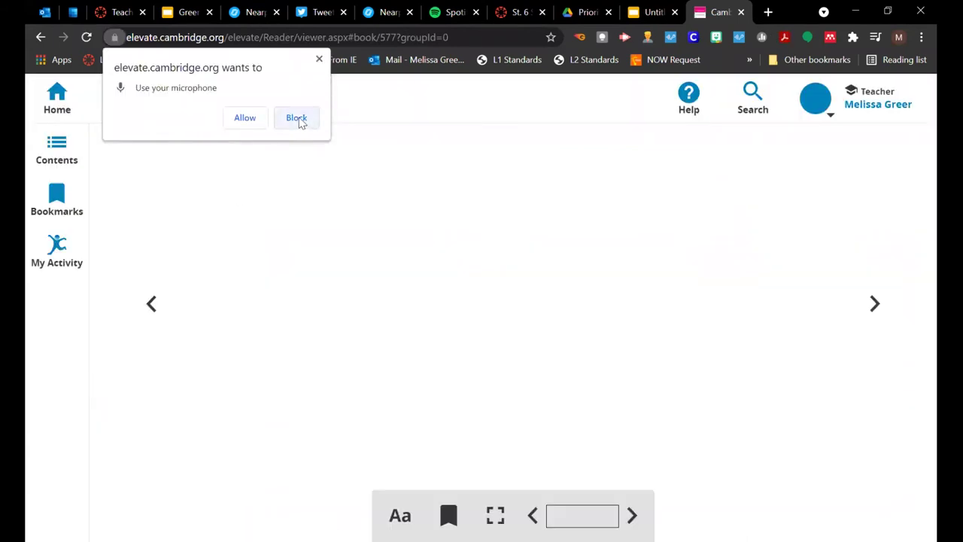
pyautogui.click(299, 120)
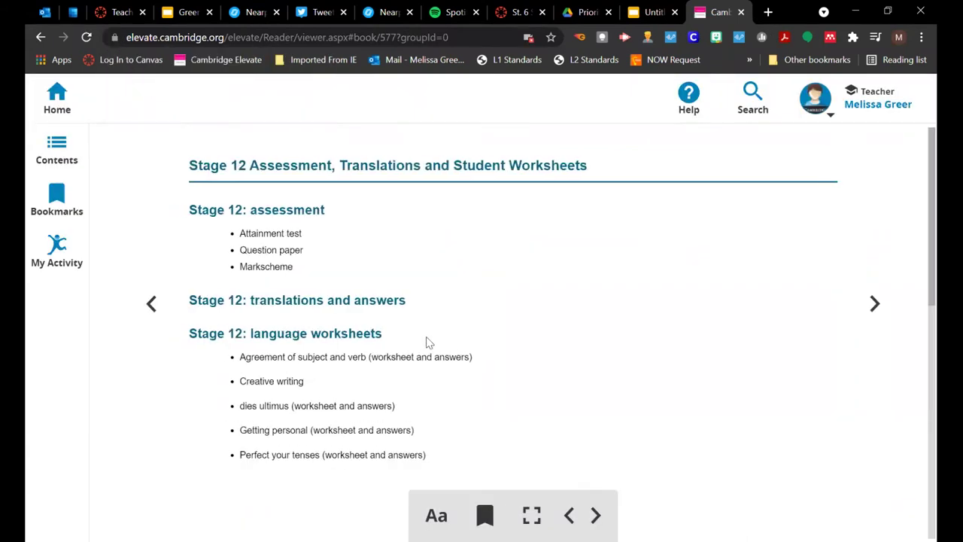
pyautogui.scroll(-2, 426, 343)
pyautogui.scroll(1, 426, 340)
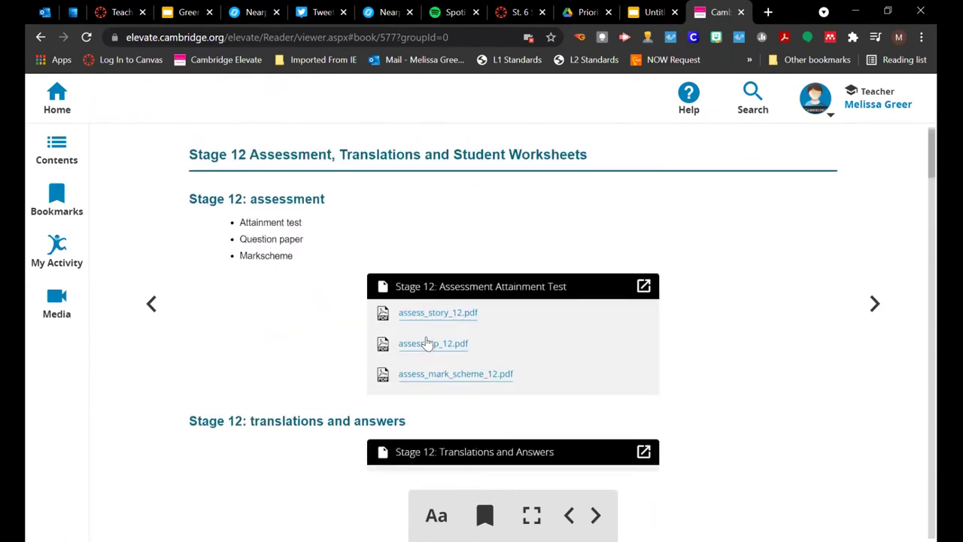
pyautogui.scroll(-4, 456, 327)
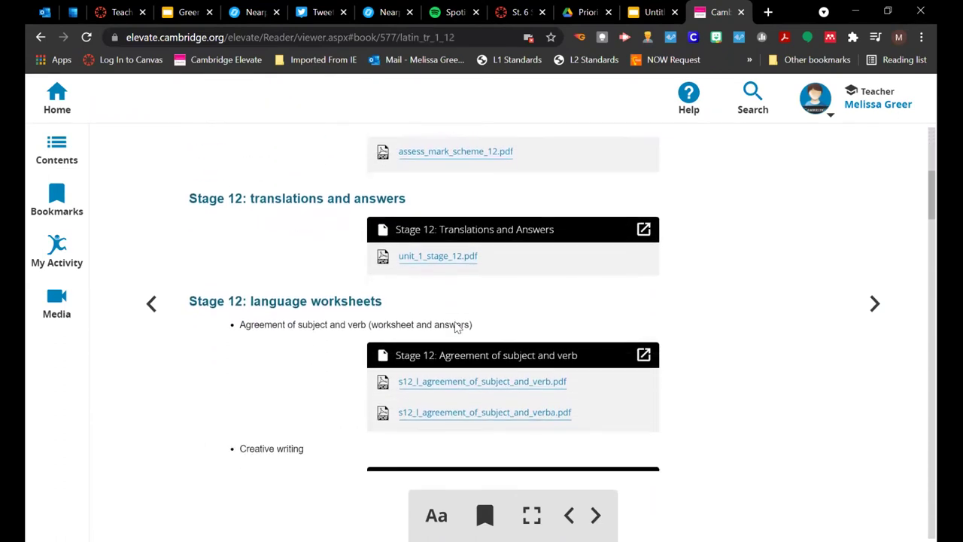
pyautogui.click(491, 275)
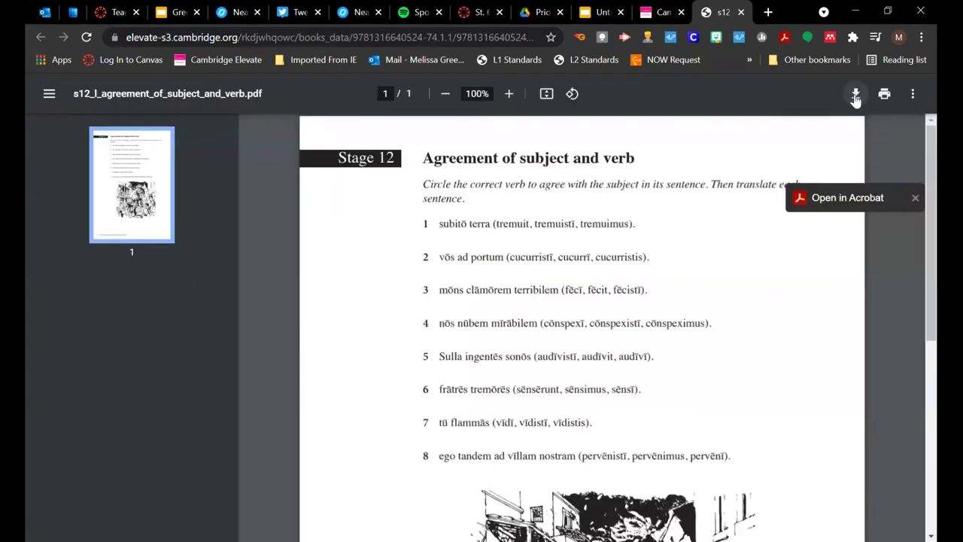
pyautogui.click(855, 96)
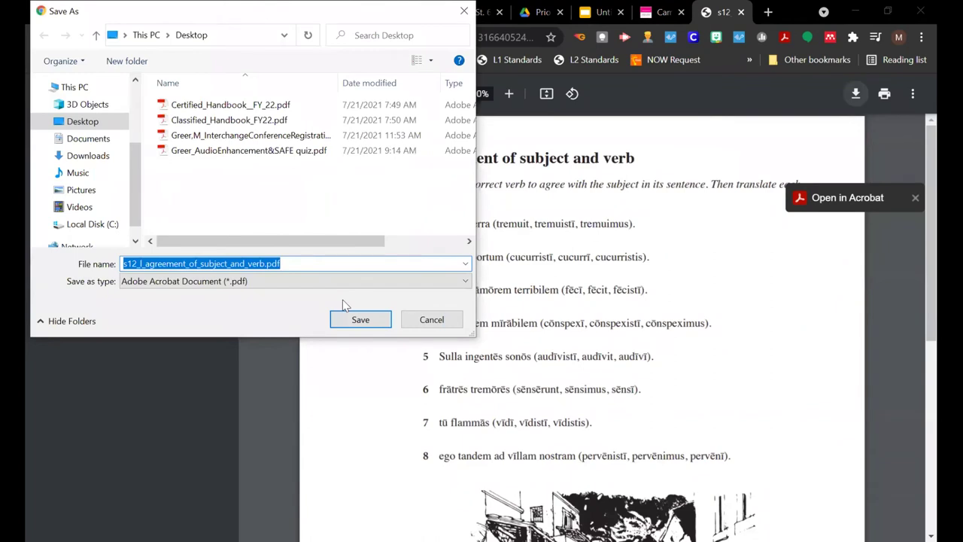
pyautogui.click(360, 319)
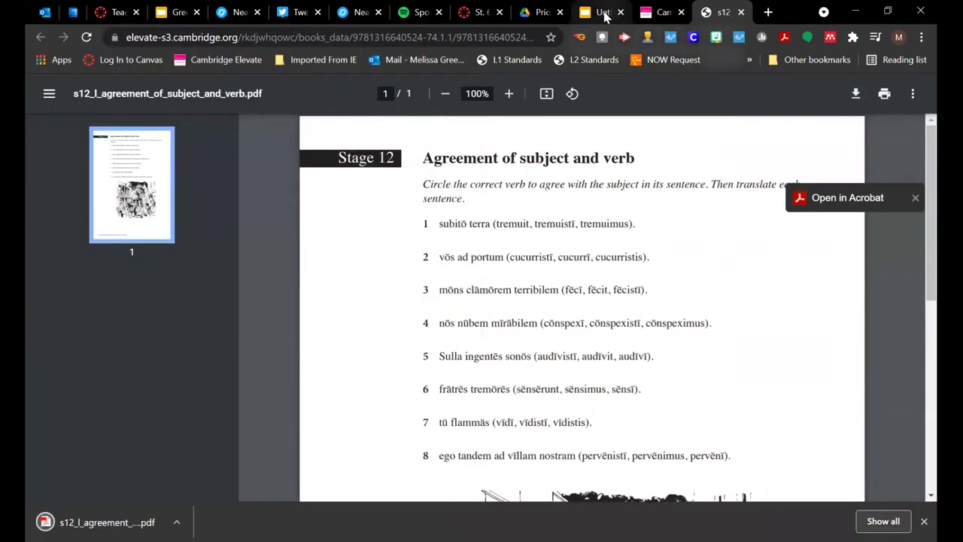
pyautogui.click(602, 12)
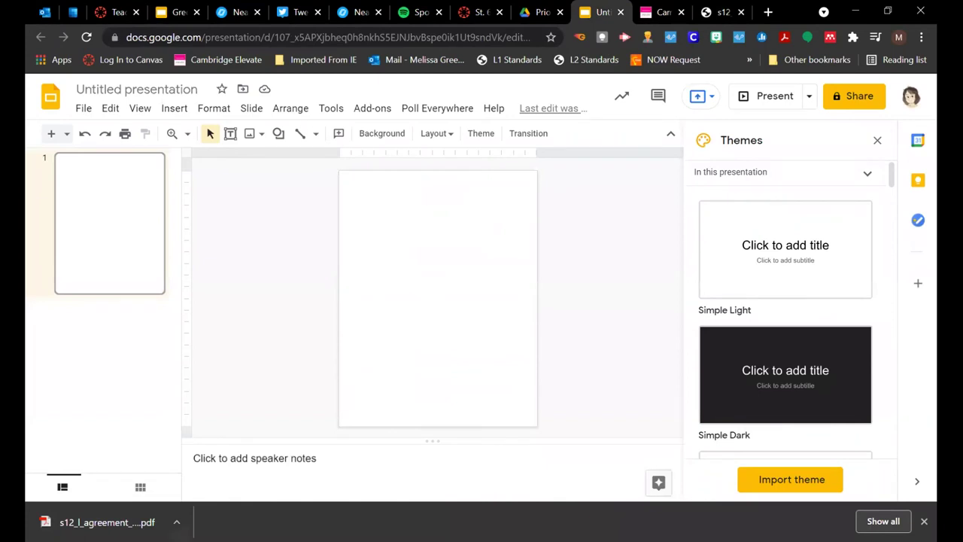
# Step: Open the downloaded agreement worksheet PDF in Chrome's PDF viewer
pyautogui.click(107, 522)
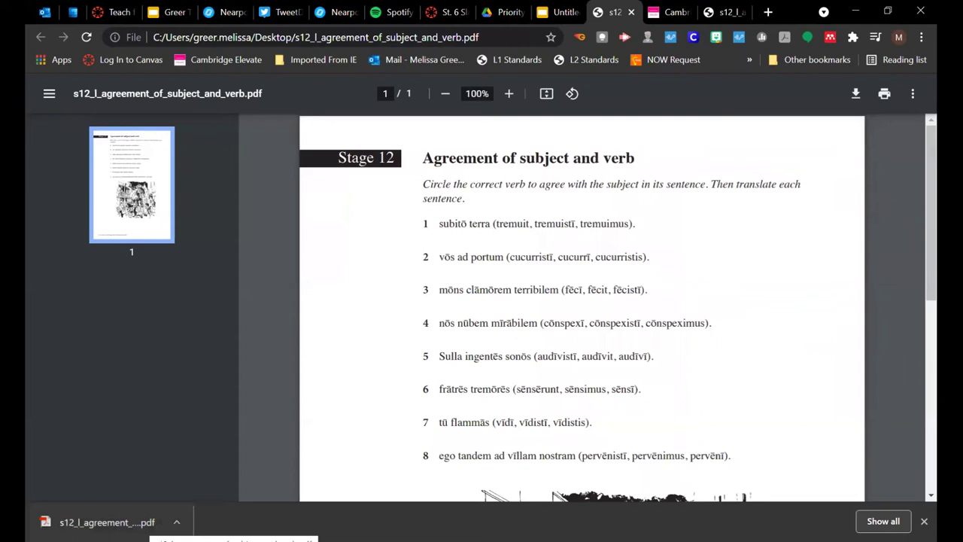
pyautogui.click(912, 95)
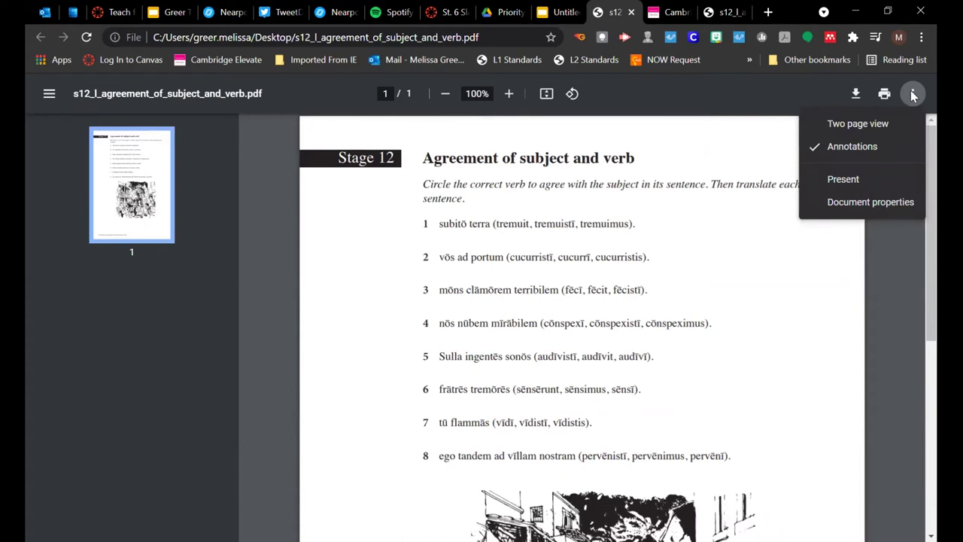
pyautogui.click(912, 95)
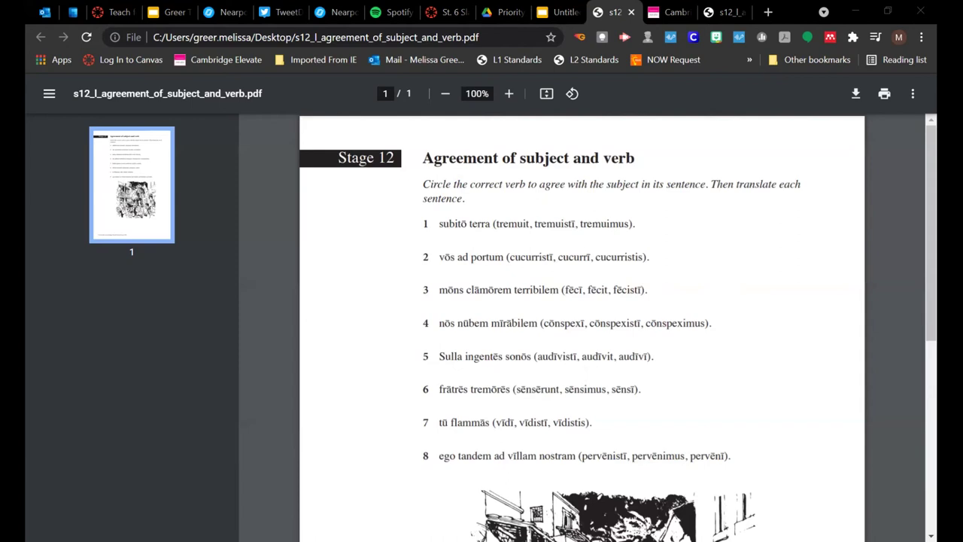
# Step: Pick PNG from the file format list
pyautogui.hotkey('alt', 'Down')
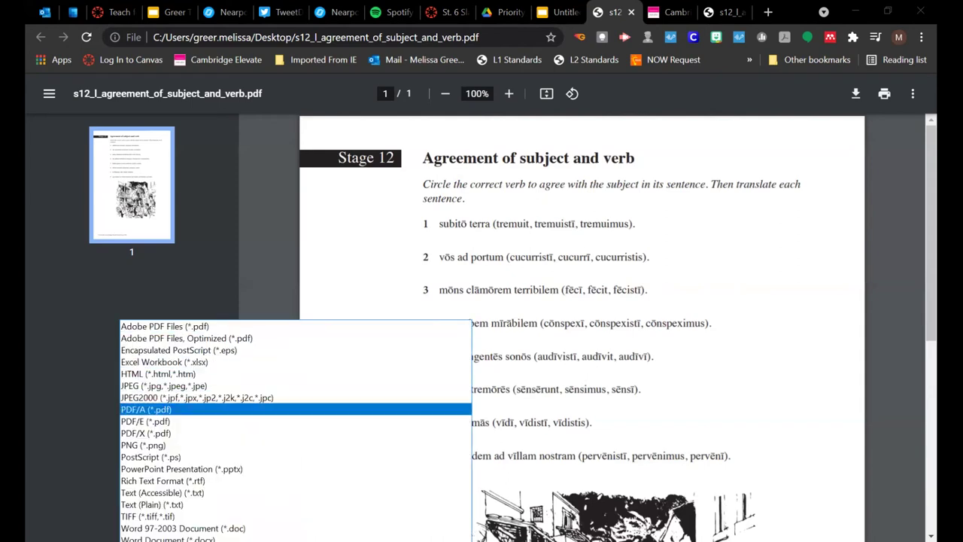
pyautogui.press('Down')
pyautogui.press('Down')
pyautogui.press('Down')
pyautogui.press('Down')
pyautogui.press('Down')
pyautogui.press('Down')
pyautogui.press('Down')
pyautogui.press('Down')
pyautogui.press('Up')
pyautogui.press('Up')
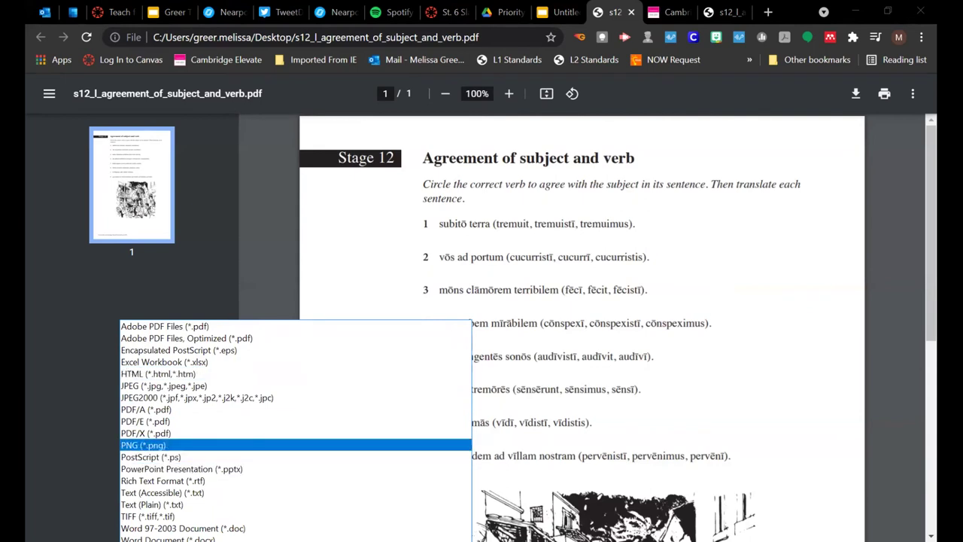
pyautogui.press('Return')
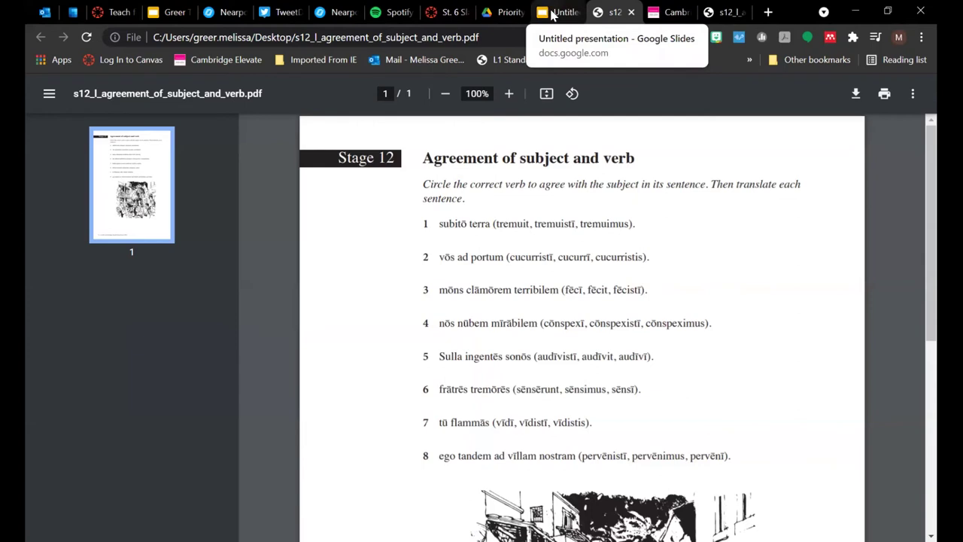
pyautogui.click(552, 13)
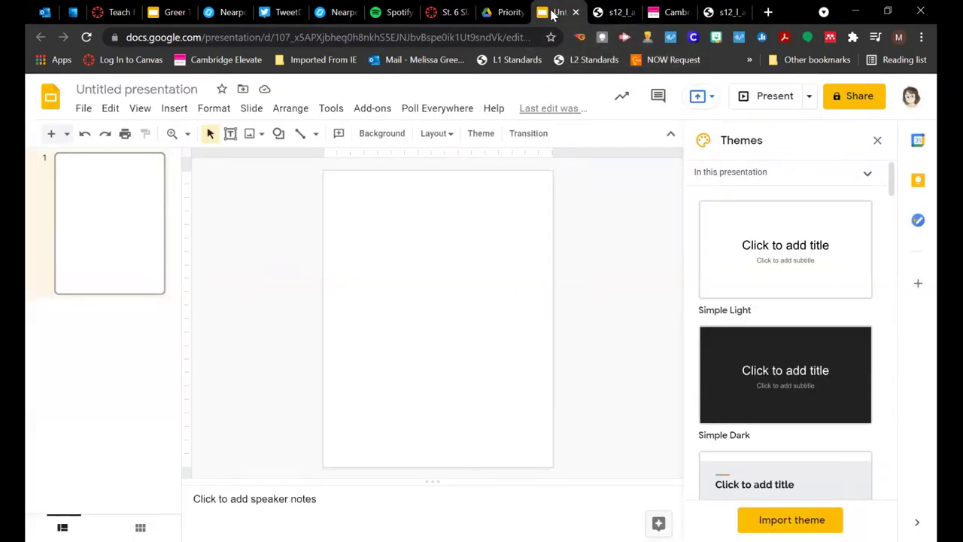
# Step: Try uploading s12_l_agreement_of_subject_and_verb.png from the Desktop as the slide background, which fails
pyautogui.click(383, 133)
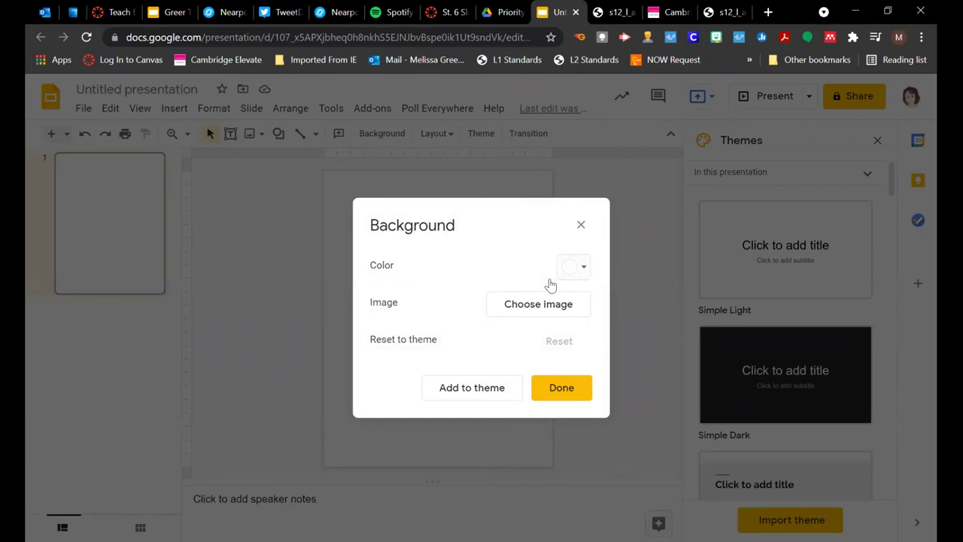
pyautogui.click(538, 317)
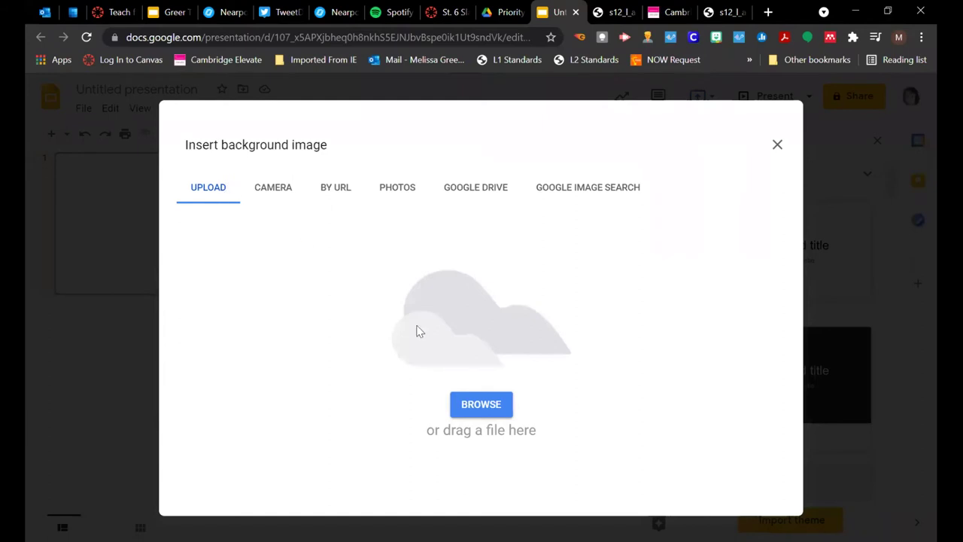
pyautogui.click(482, 404)
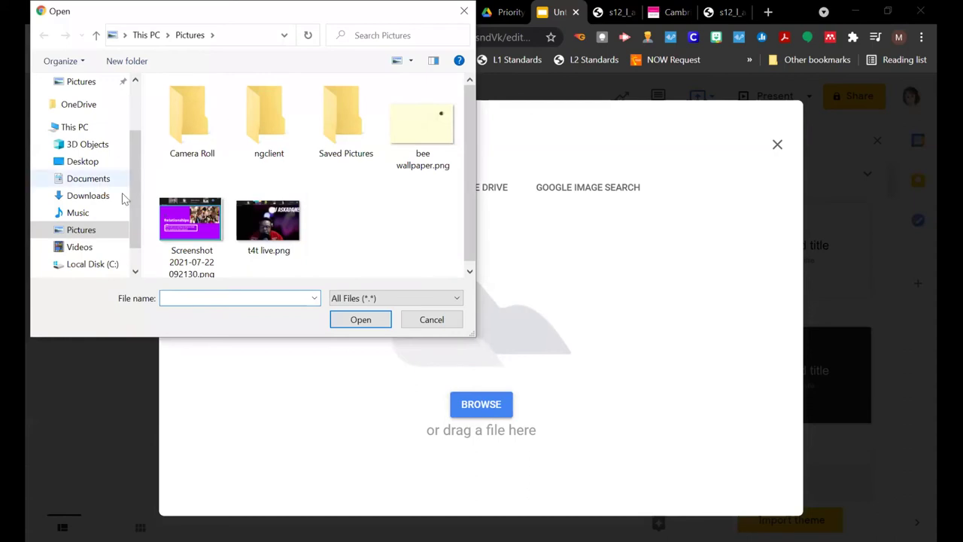
pyautogui.click(84, 161)
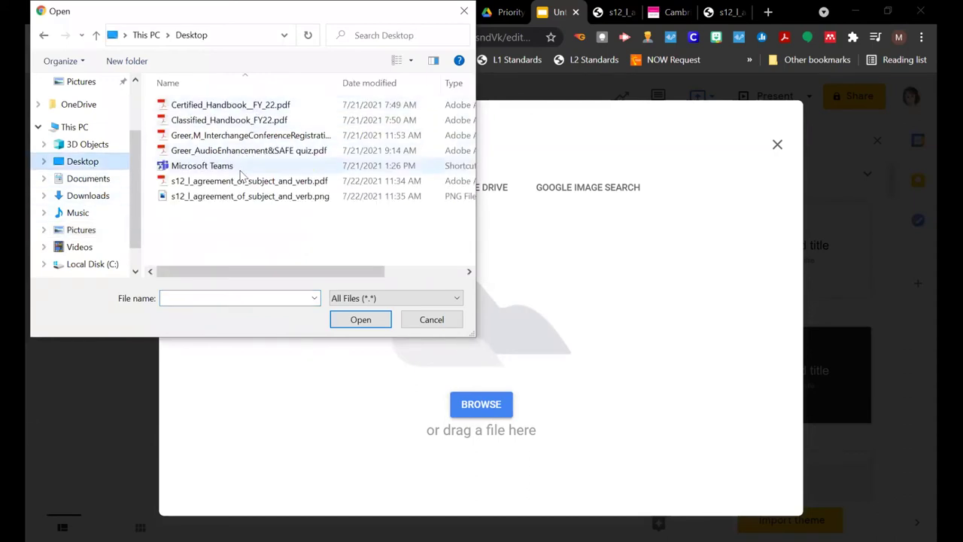
pyautogui.click(238, 198)
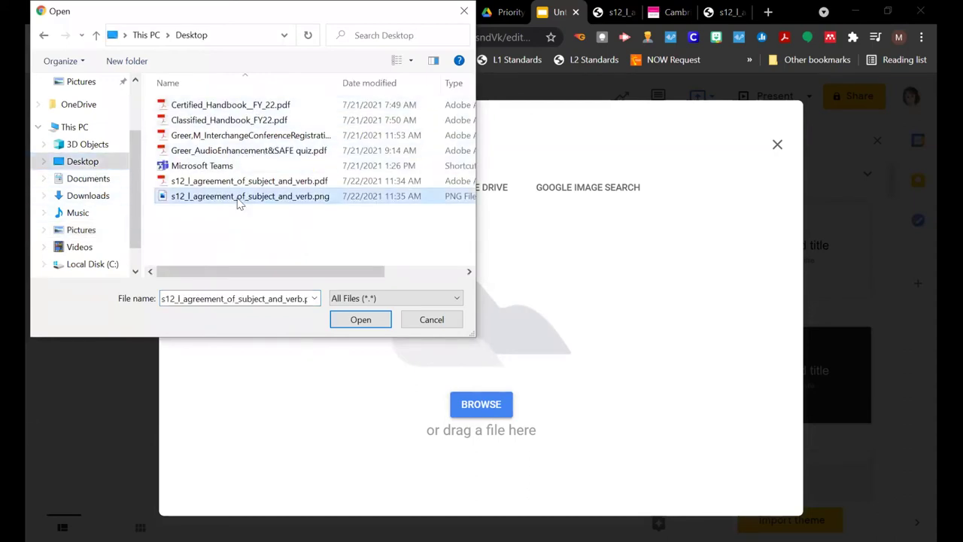
pyautogui.click(359, 320)
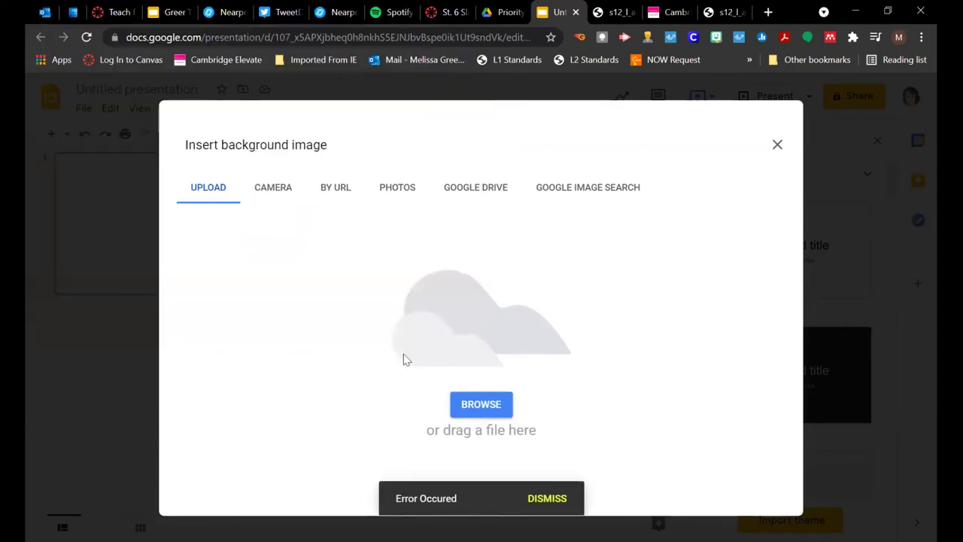
pyautogui.click(485, 413)
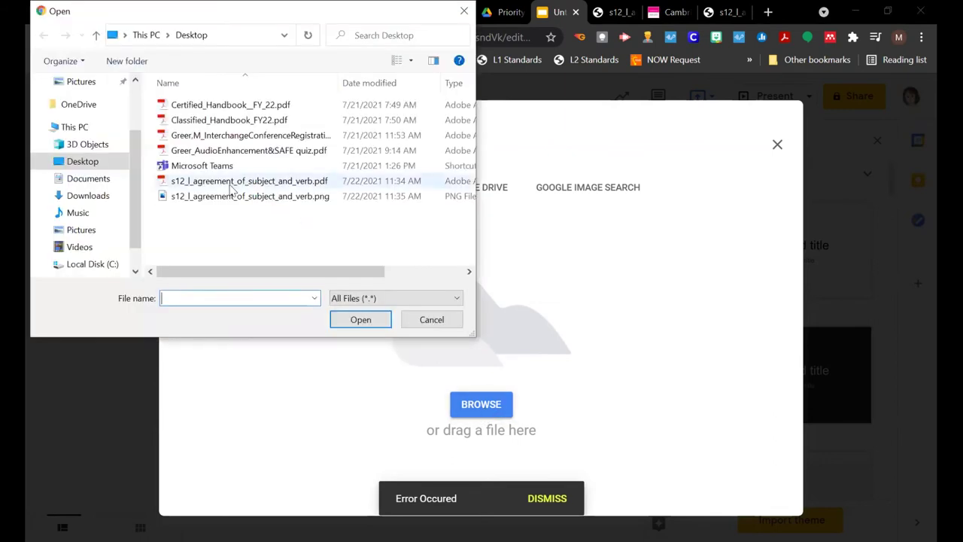
# Step: Retry uploading the agreement PDF and PNG as background, then abandon the failed upload
pyautogui.click(228, 182)
pyautogui.click(354, 320)
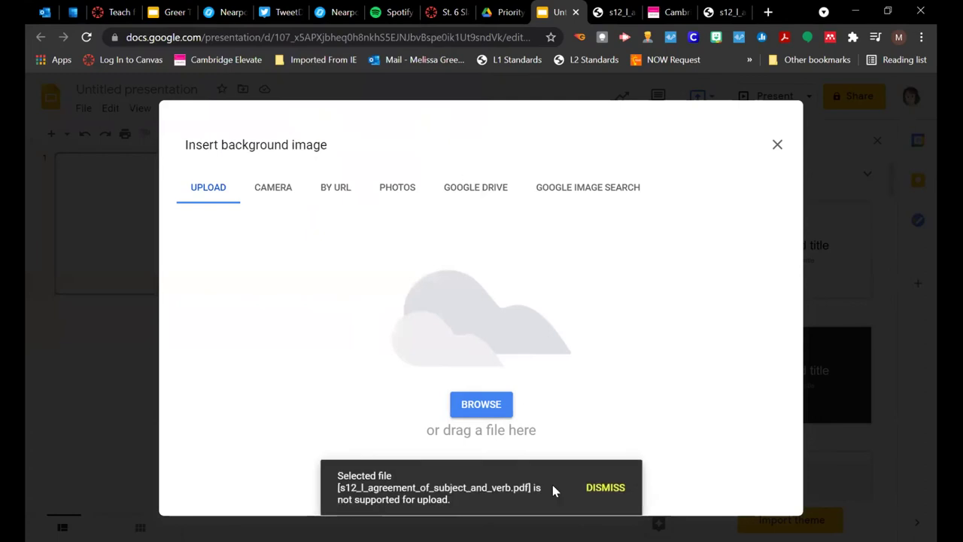
pyautogui.click(621, 490)
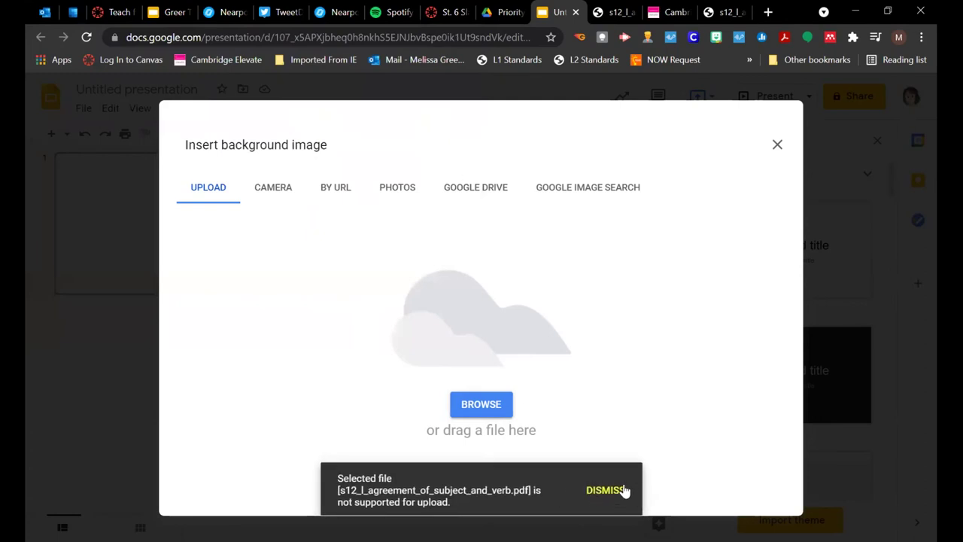
pyautogui.click(489, 404)
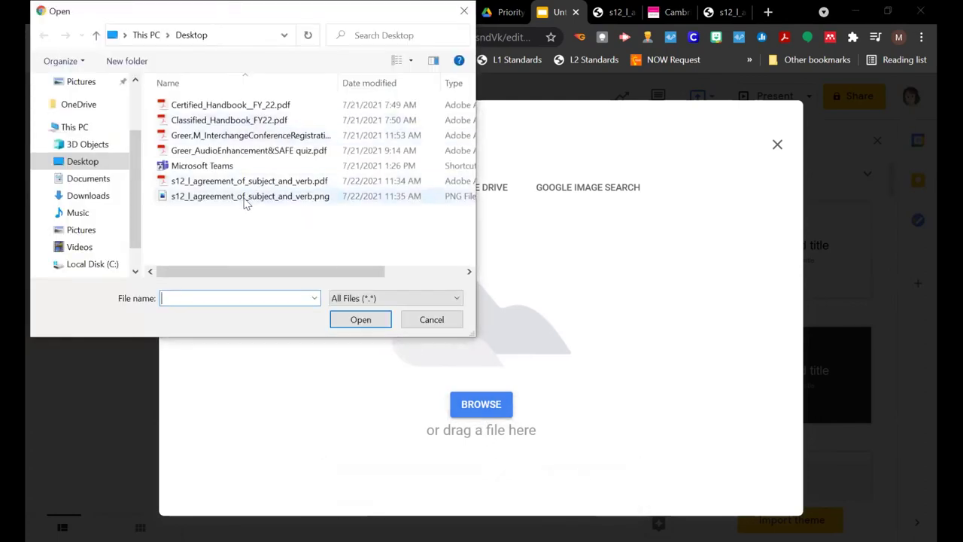
pyautogui.click(248, 195)
pyautogui.click(359, 320)
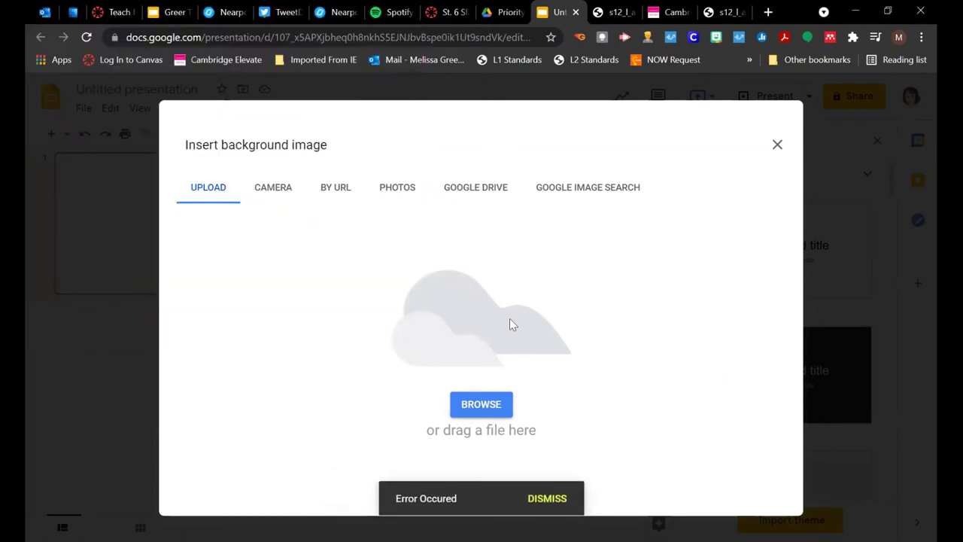
pyautogui.click(776, 142)
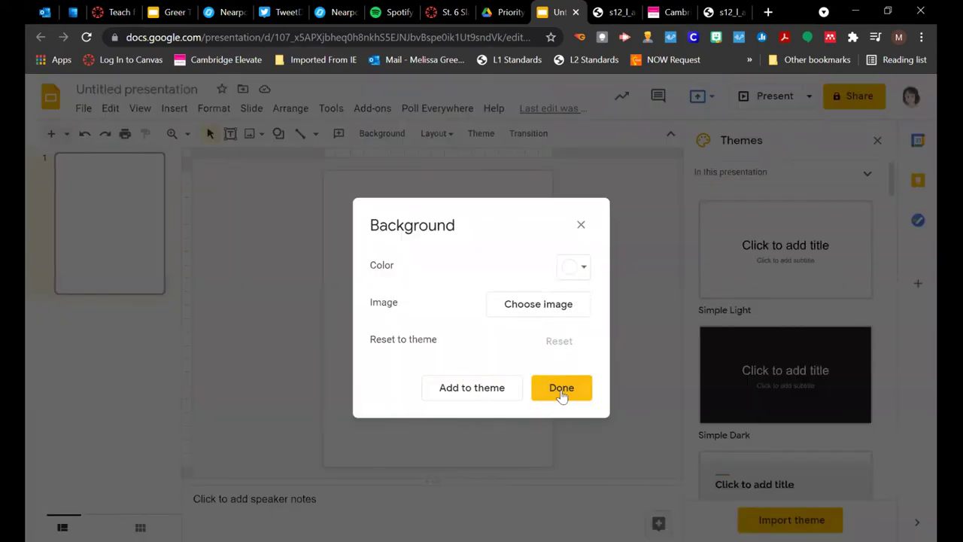
# Step: Set bee wallpaper.png from Pictures as the slide background
pyautogui.click(538, 310)
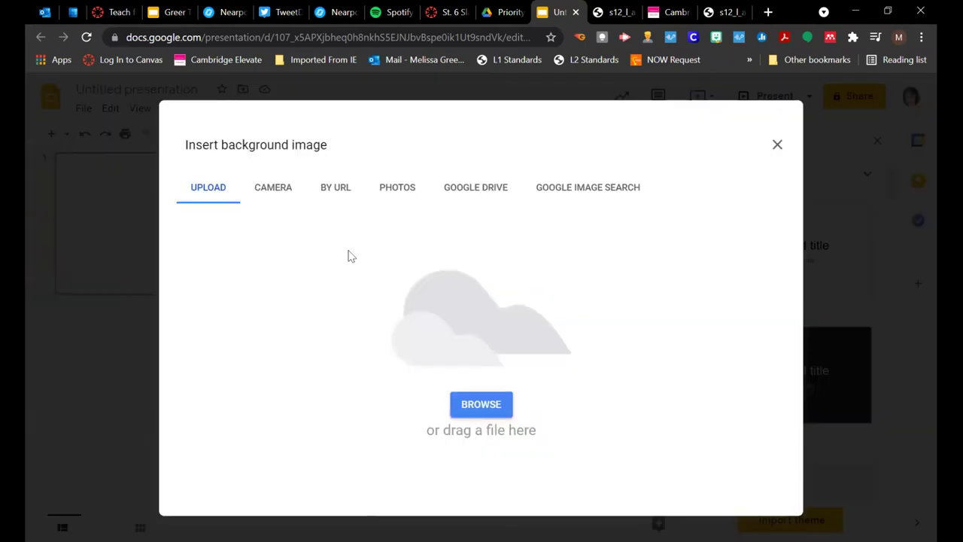
pyautogui.click(469, 413)
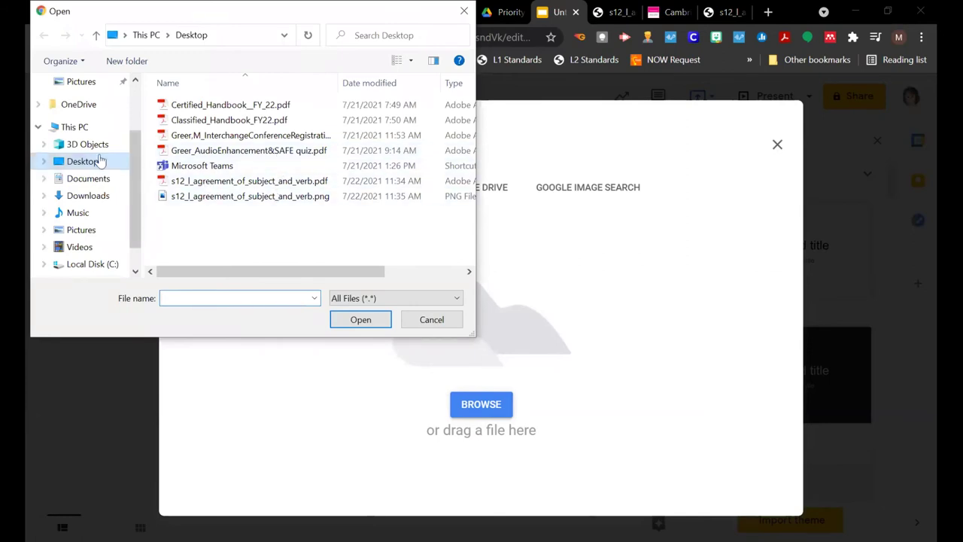
pyautogui.click(81, 231)
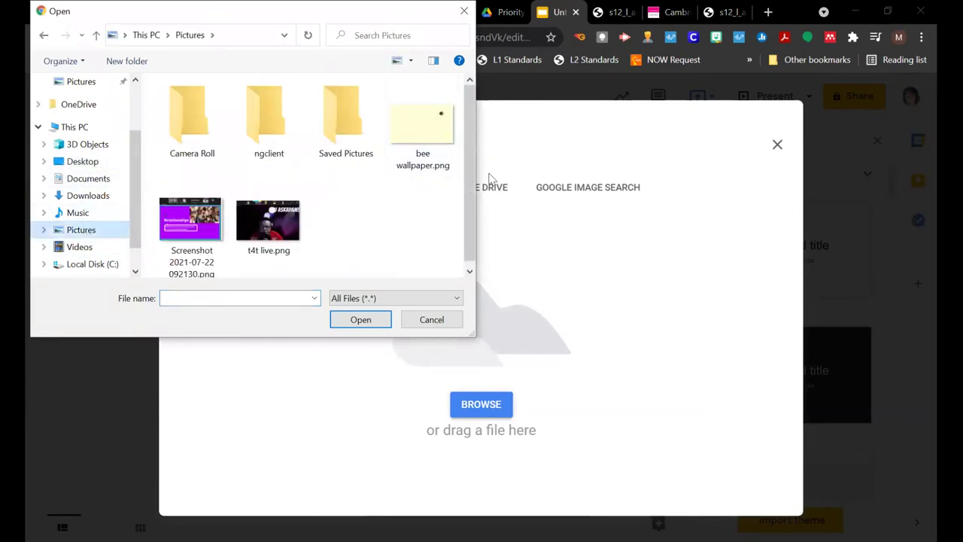
pyautogui.click(426, 131)
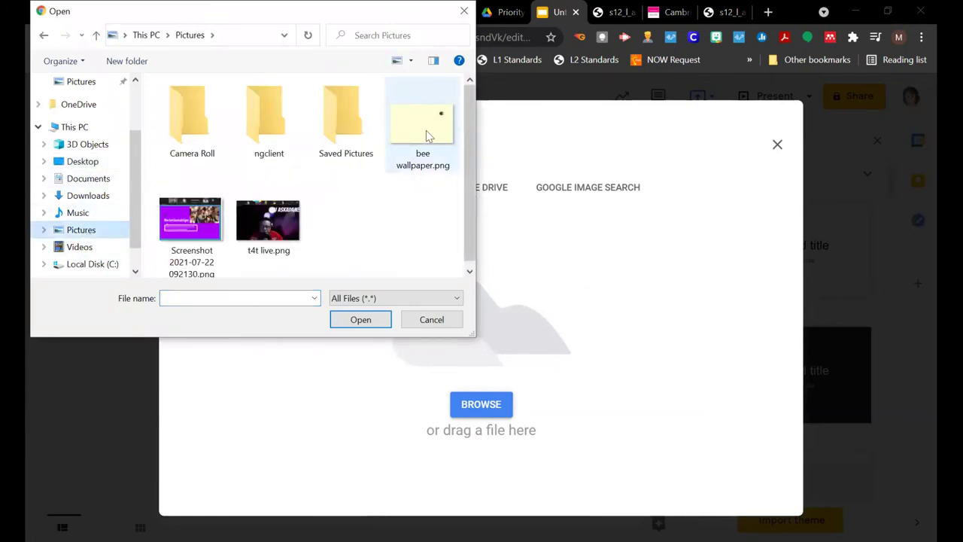
pyautogui.click(369, 322)
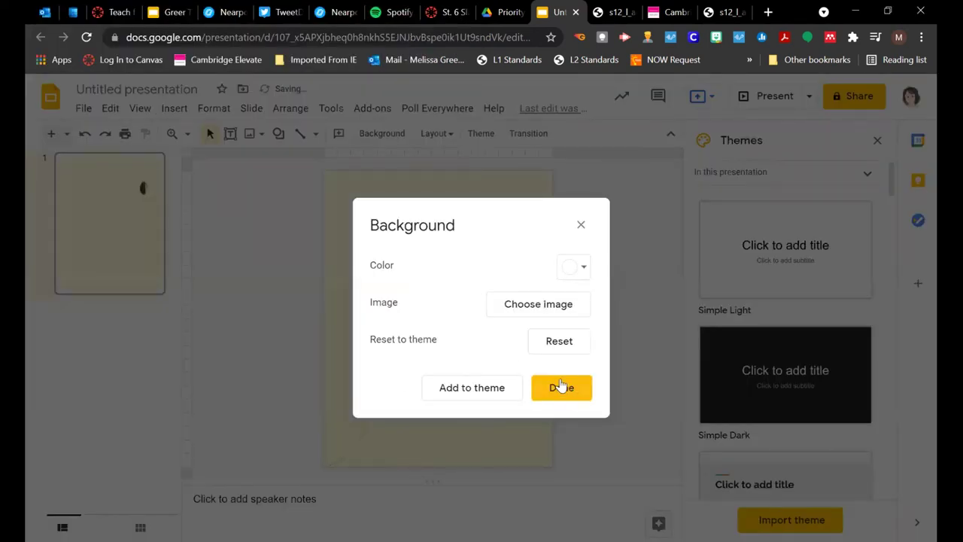
pyautogui.click(559, 389)
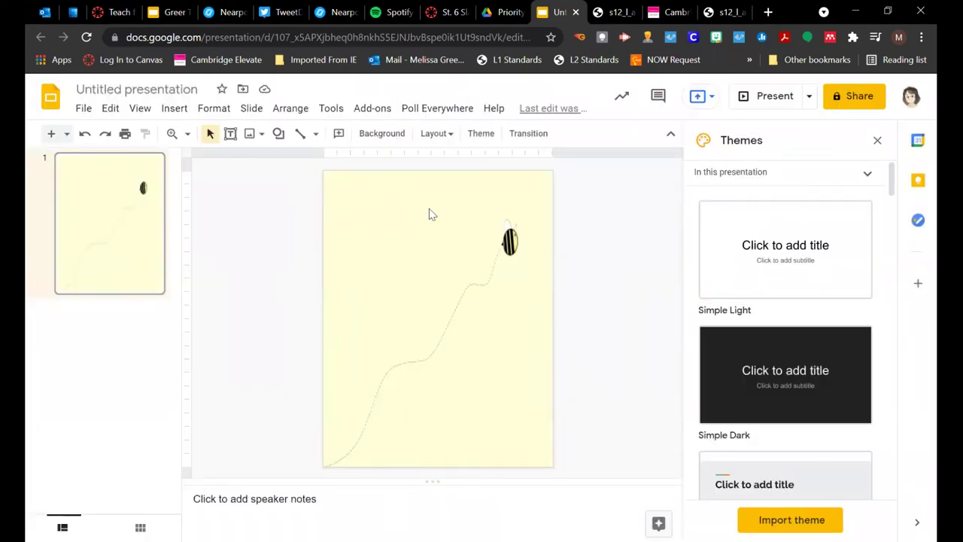
pyautogui.click(230, 138)
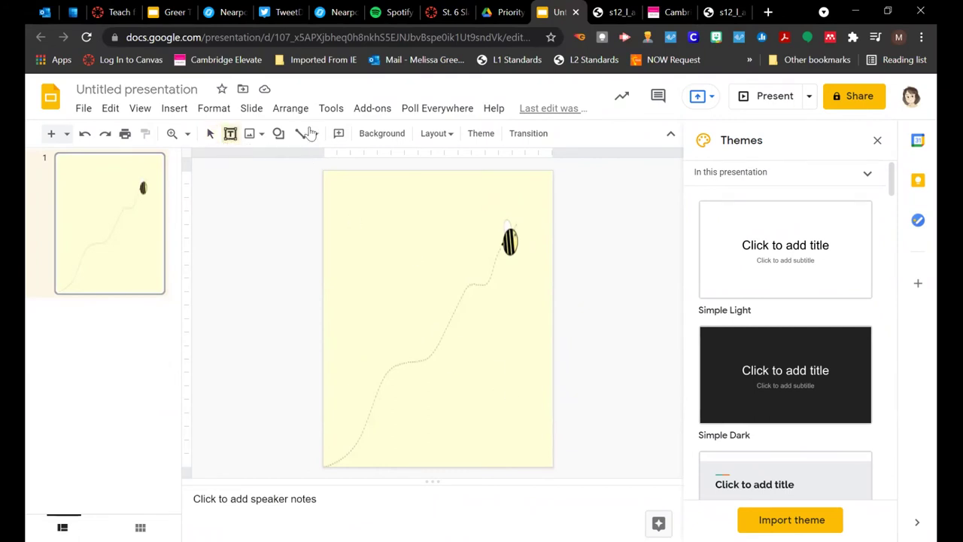
# Step: Draw a small oval near the upper left and make its fill transparent
pyautogui.click(278, 136)
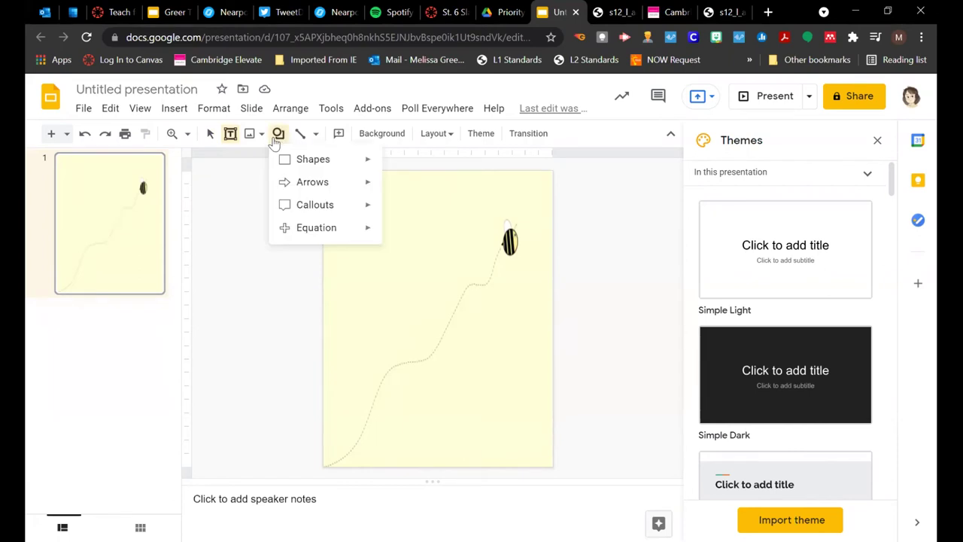
pyautogui.moveTo(312, 159)
pyautogui.click(393, 193)
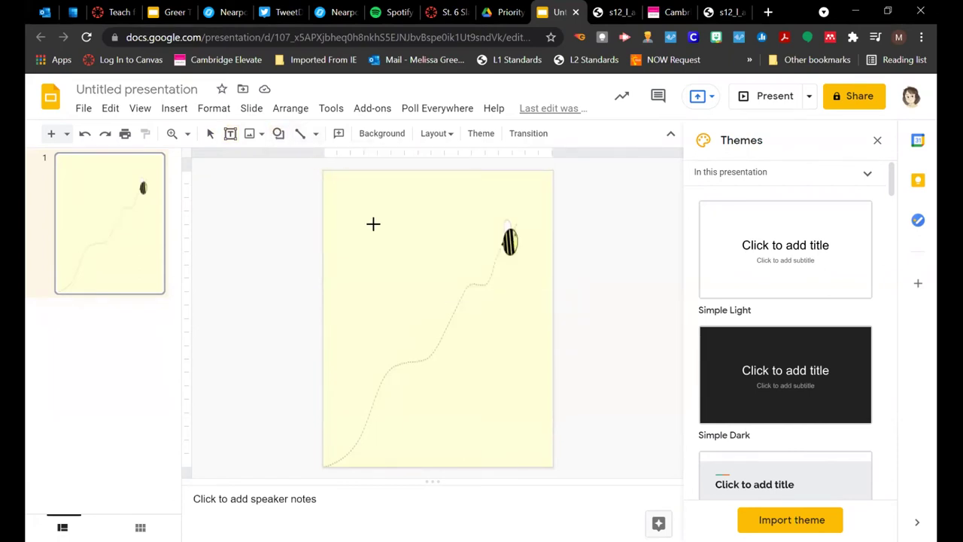
pyautogui.moveTo(373, 225); pyautogui.dragTo(403, 246)
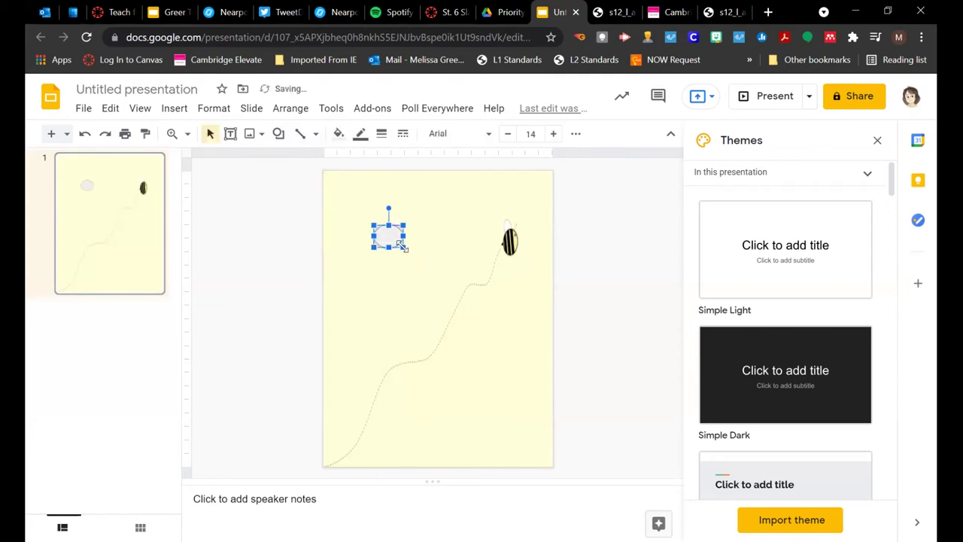
pyautogui.click(339, 134)
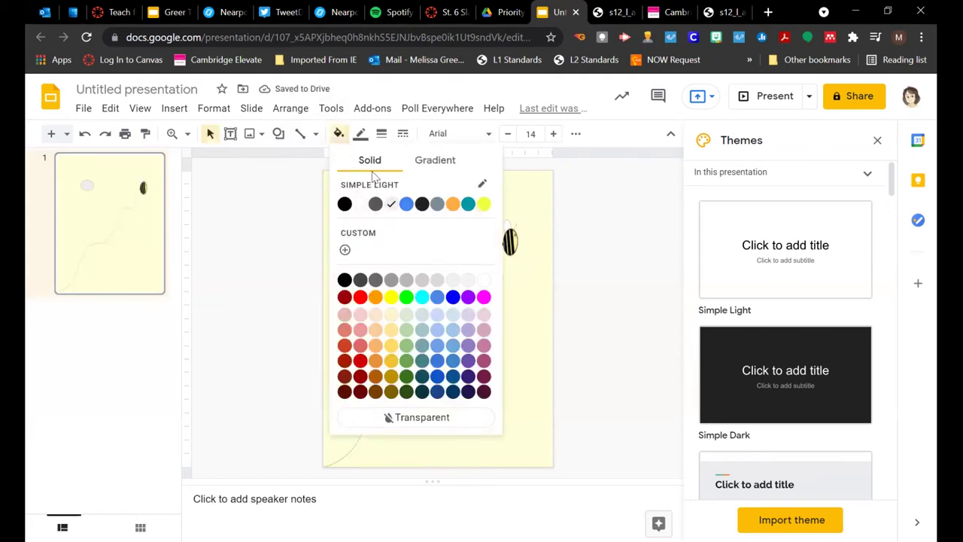
pyautogui.click(398, 418)
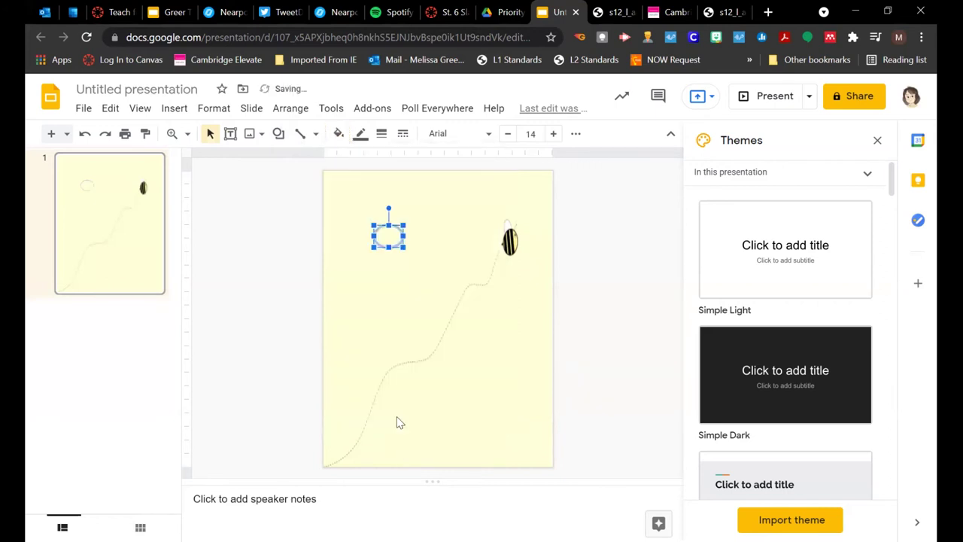
pyautogui.click(430, 295)
# Step: Duplicate the oval with Ctrl+D and move the copy beside the lower dotted path
pyautogui.click(395, 247)
pyautogui.hotkey('ctrl', 'd')
pyautogui.hotkey('ctrl', 'd')
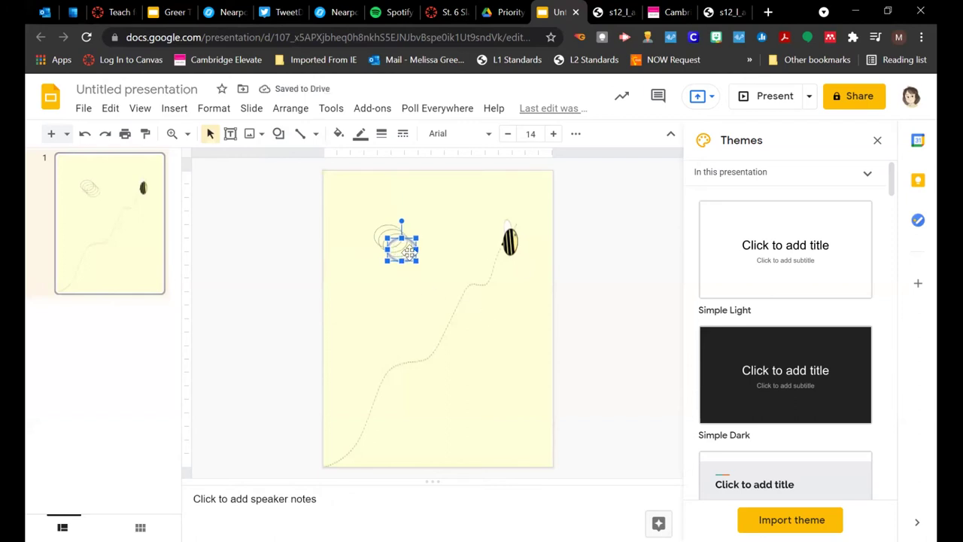
pyautogui.moveTo(410, 252); pyautogui.dragTo(496, 372)
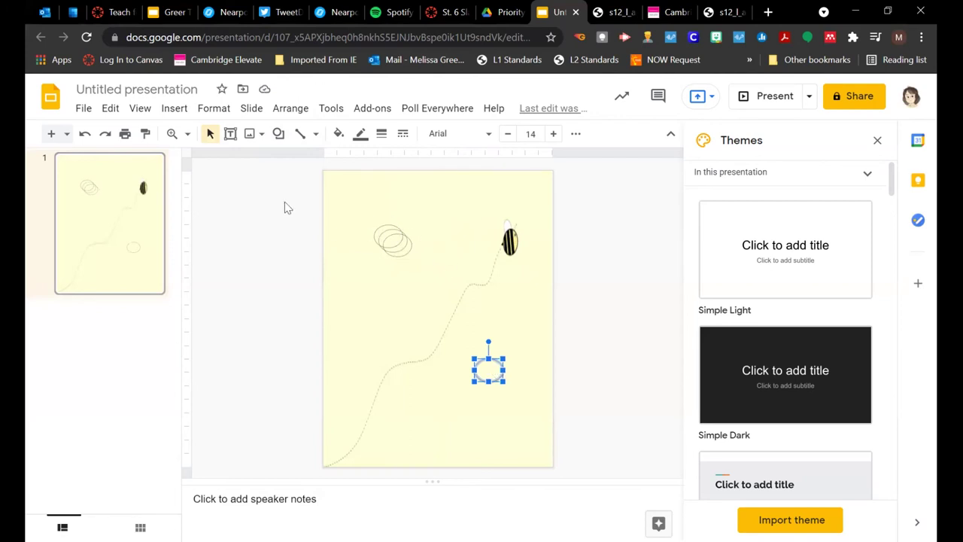
pyautogui.click(230, 134)
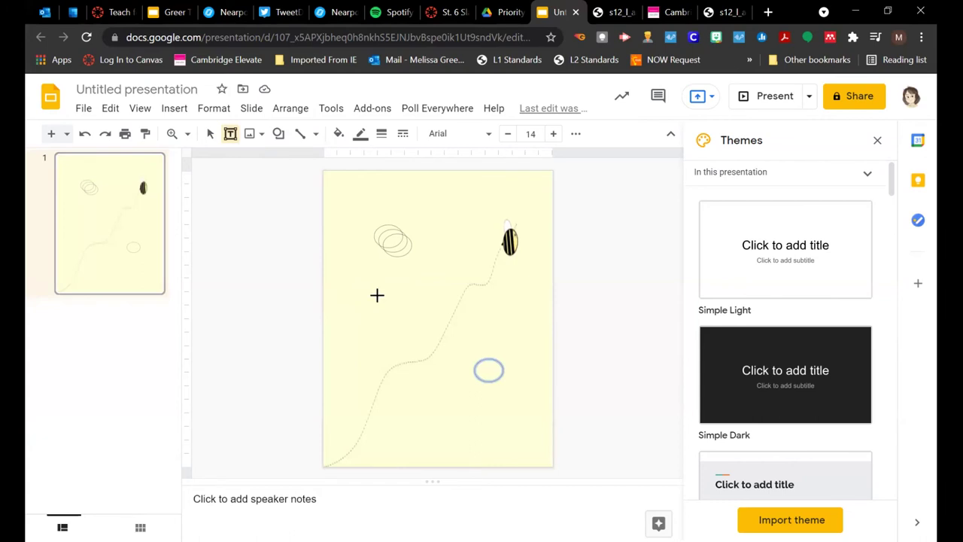
# Step: Add a mid-slide text box, typing 'Bubbles with ty' then replacing it with gibberish sample text
pyautogui.moveTo(379, 294); pyautogui.dragTo(425, 306)
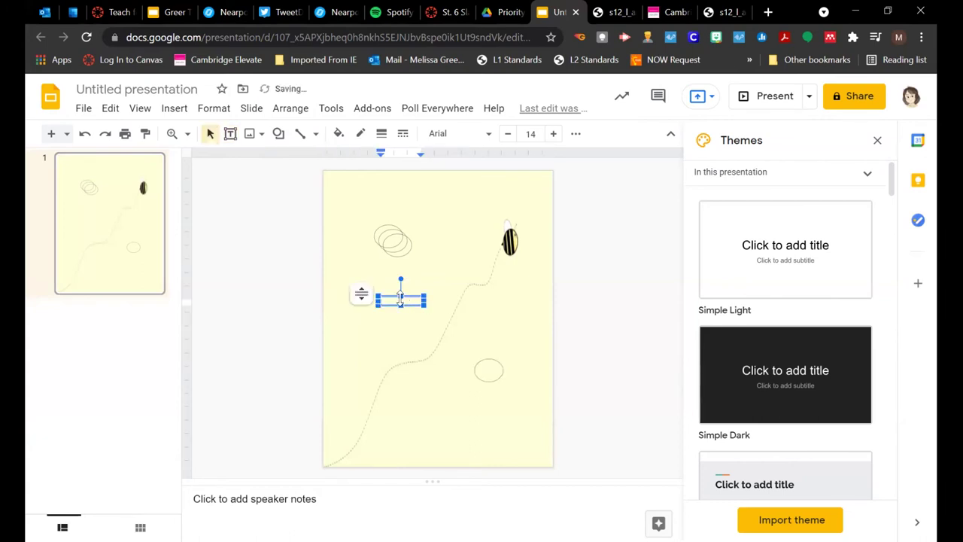
pyautogui.write('Bubbles')
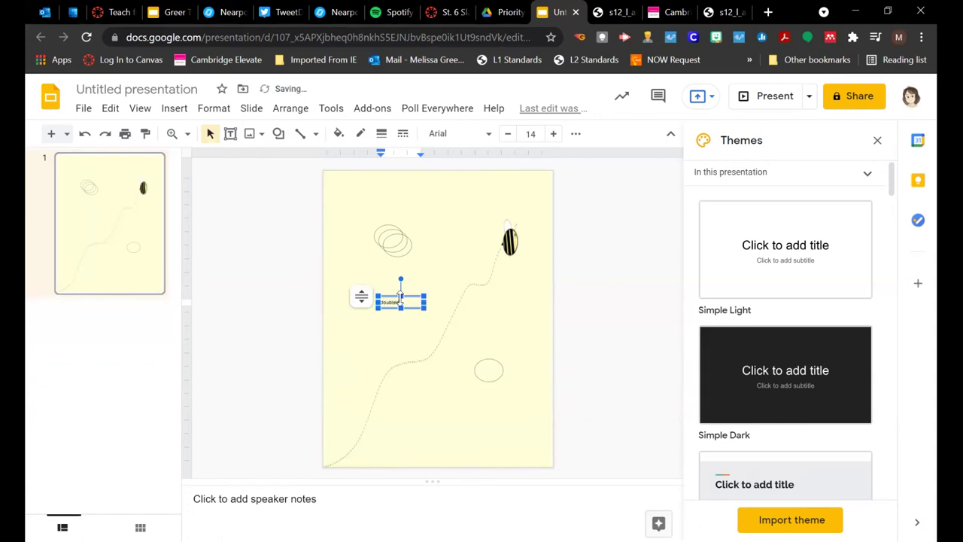
pyautogui.write(' with')
pyautogui.write(' type')
pyautogui.click(401, 365)
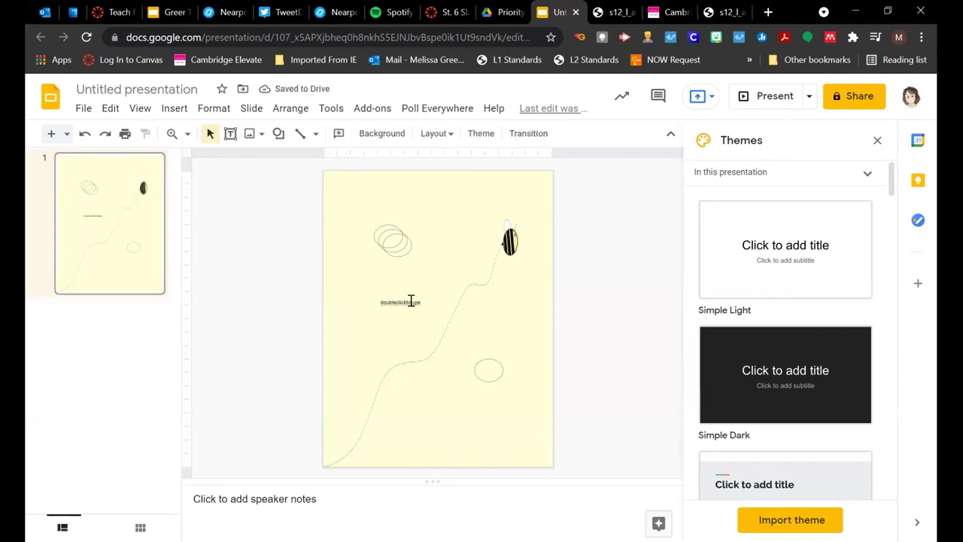
pyautogui.doubleClick(411, 302)
pyautogui.write('sdfkasjdgnasgde')
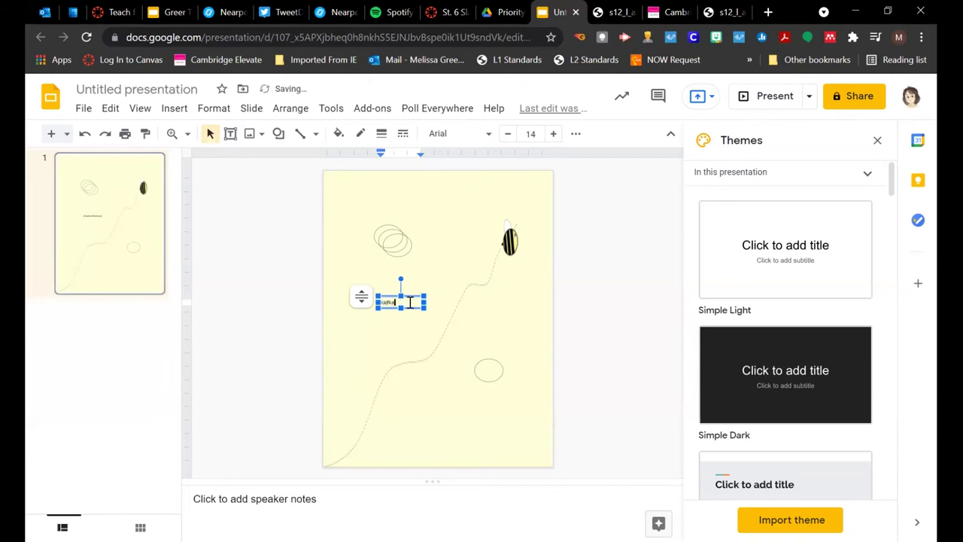
pyautogui.press('BackSpace')
pyautogui.press('BackSpace')
pyautogui.press('BackSpace')
pyautogui.press('BackSpace')
pyautogui.click(368, 351)
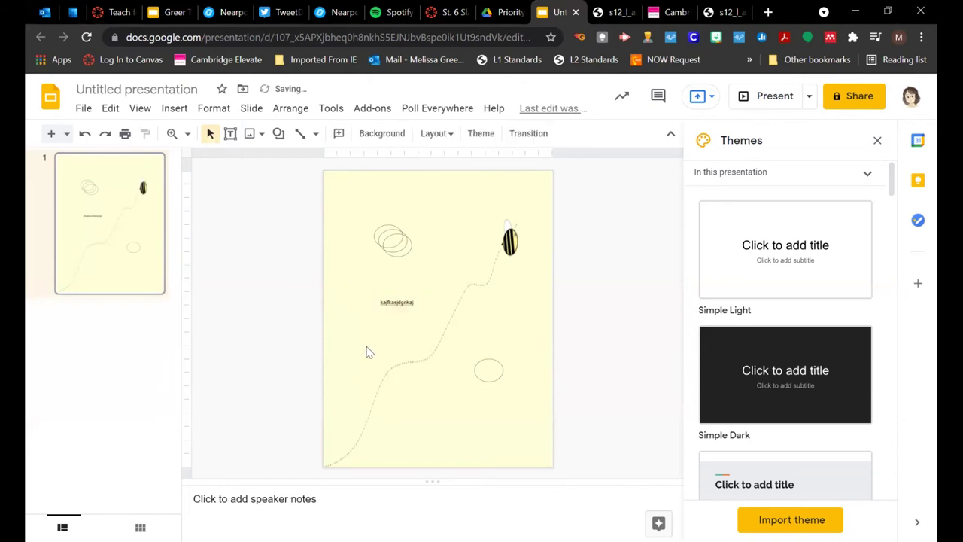
pyautogui.click(133, 88)
# Step: Rename the untitled Google Slides presentation to 'practice', then return to the Canvas tab
pyautogui.write('practi e')
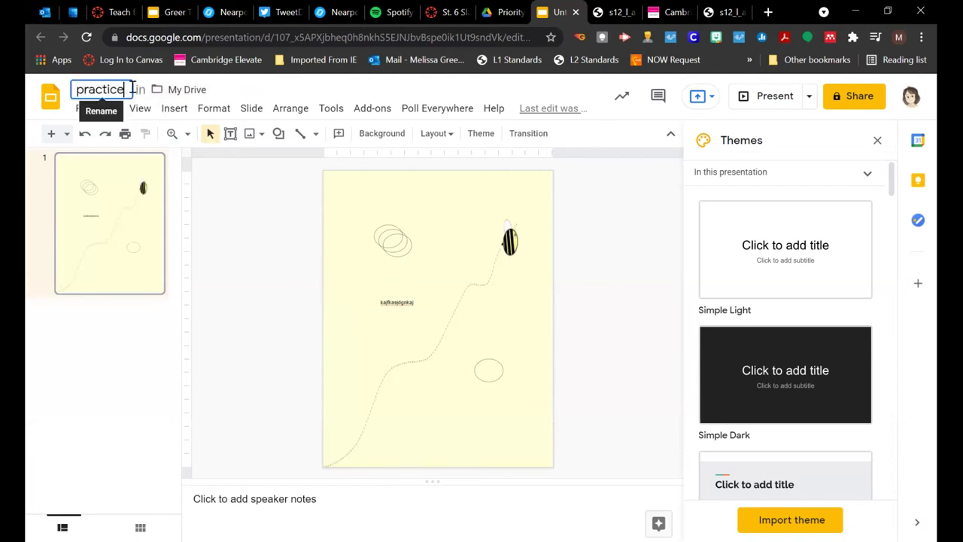
pyautogui.press('Return')
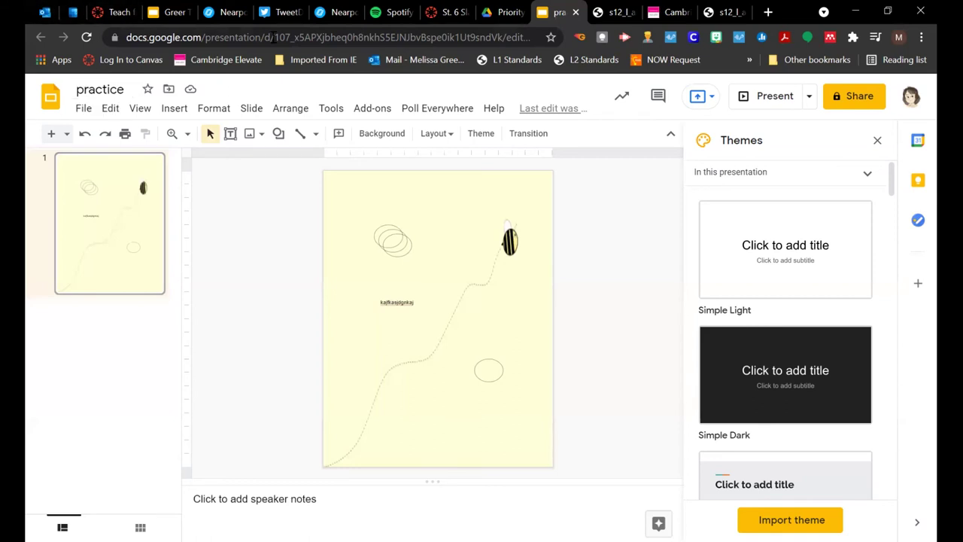
pyautogui.click(437, 13)
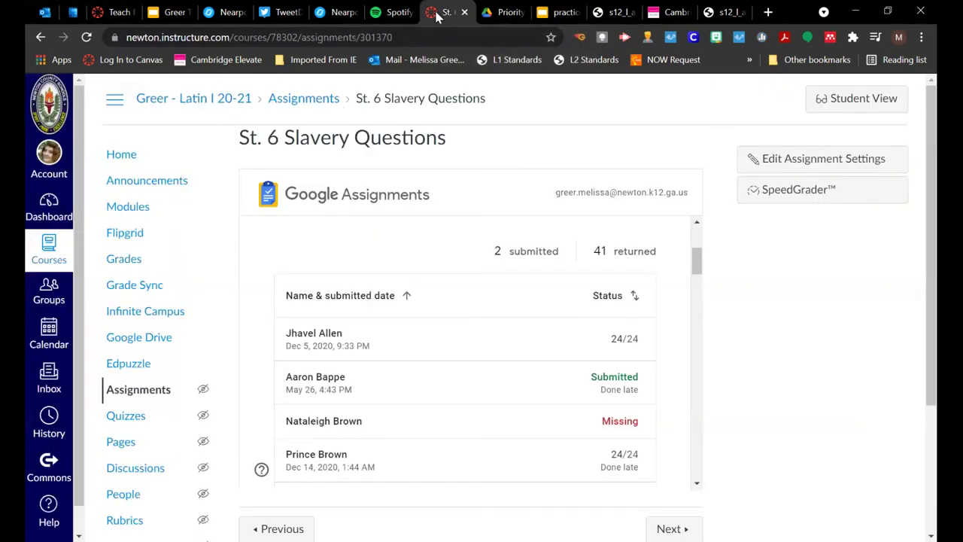
# Step: Start a new Canvas assignment named 'practice' with placeholder description text
pyautogui.click(149, 391)
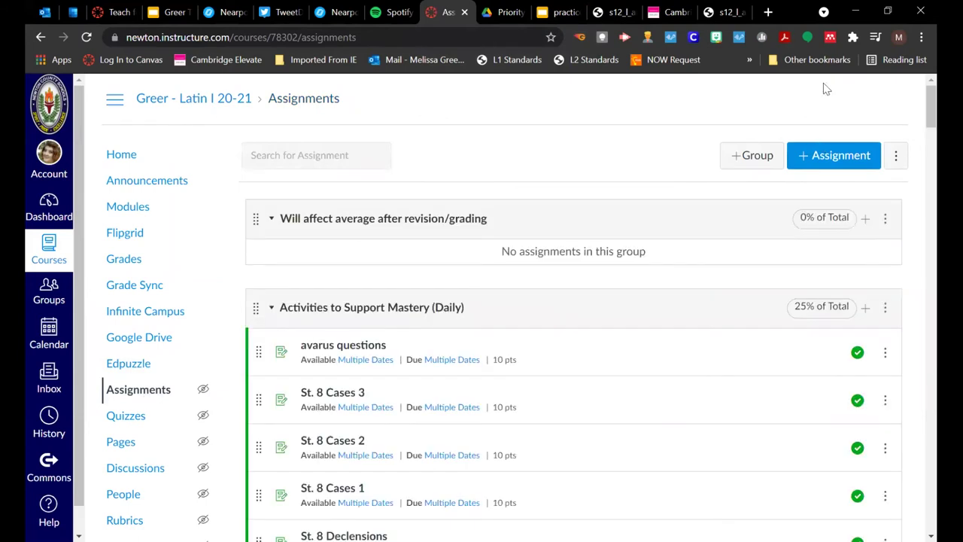
pyautogui.click(824, 170)
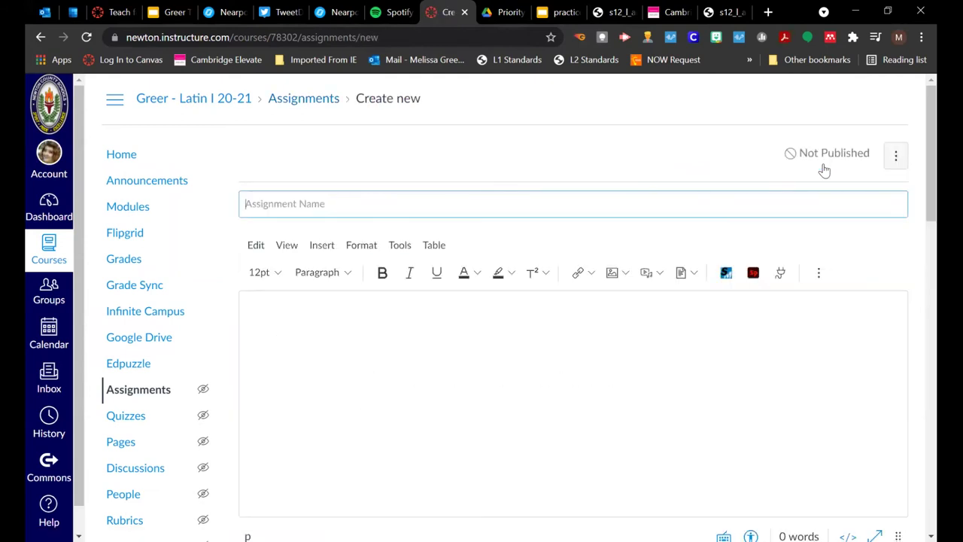
pyautogui.click(513, 204)
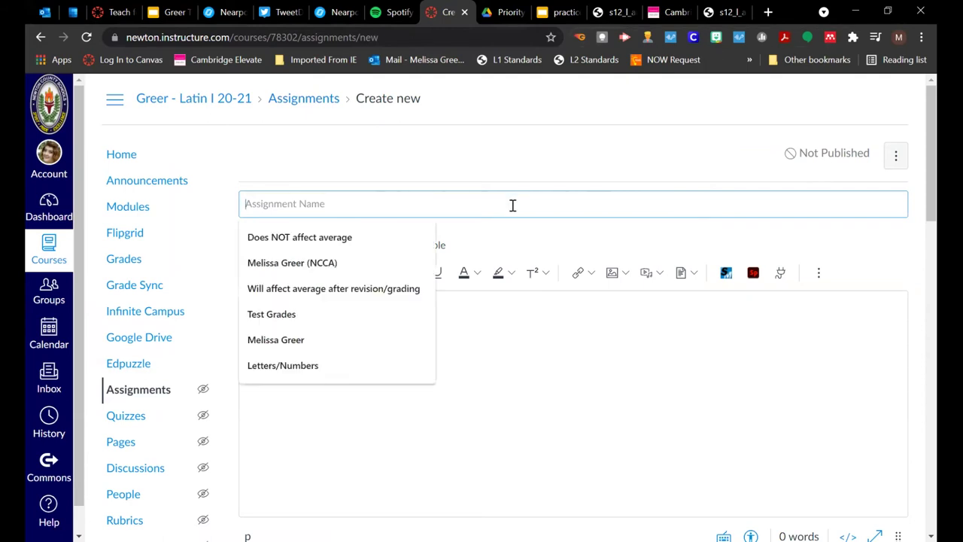
pyautogui.write('practice')
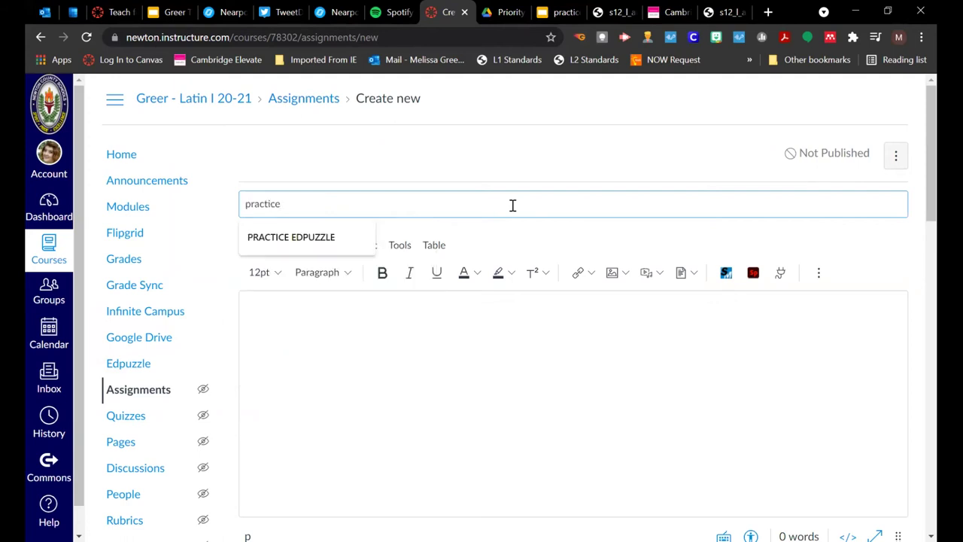
pyautogui.click(310, 387)
pyautogui.write('ajshg')
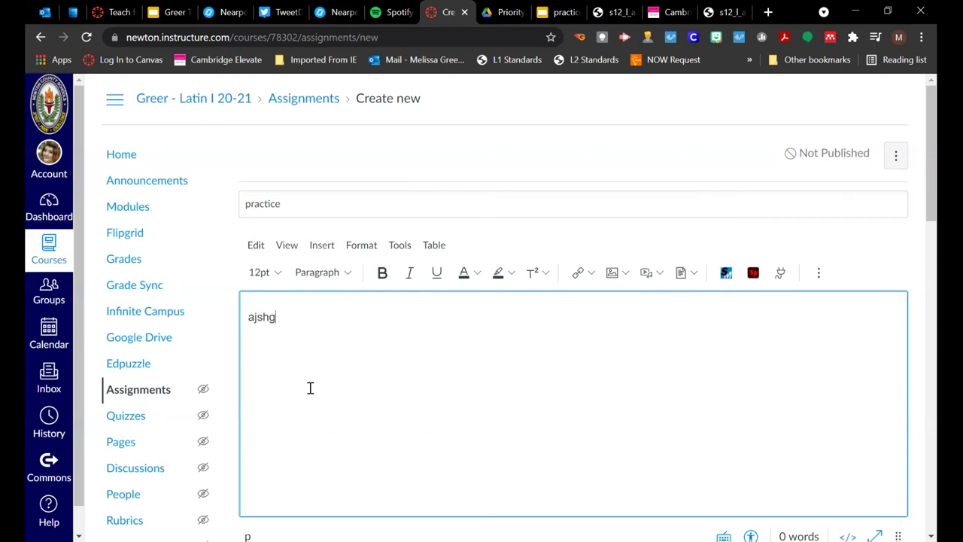
pyautogui.write('lakjshglkjasglkajsdnflakjsdflaksjghlaksjgh')
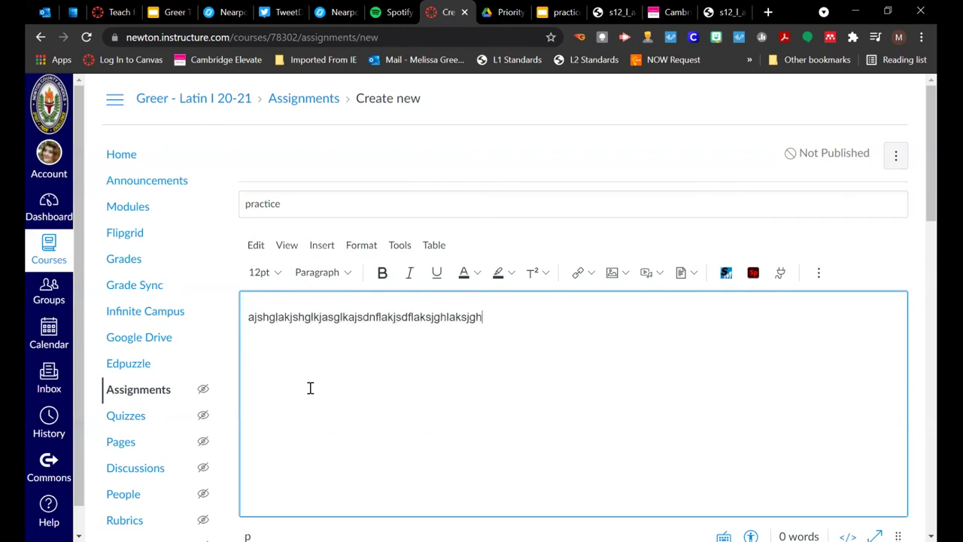
pyautogui.write('lkjanlkjnalksjnv')
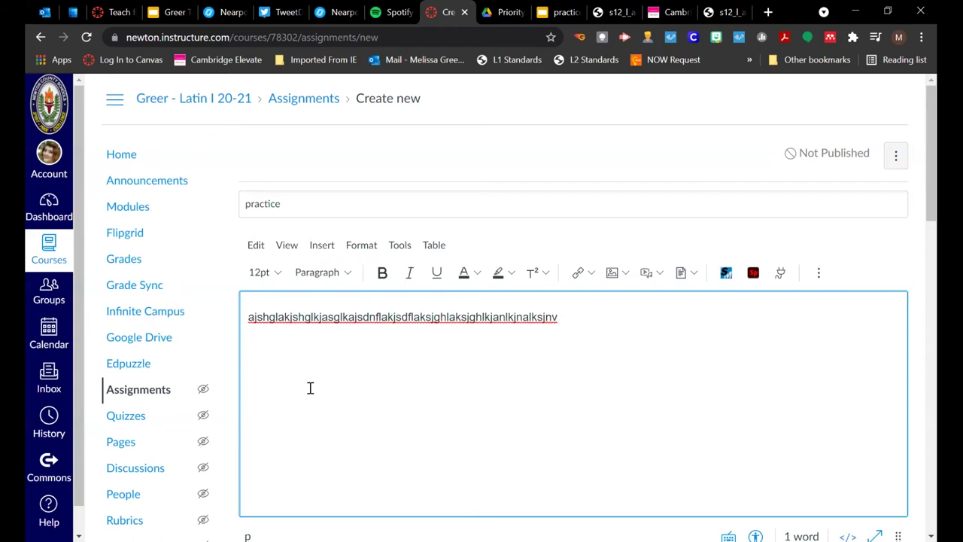
# Step: Set the assignment's points value to 2, leaving the assignment group unchanged
pyautogui.scroll(-4, 310, 388)
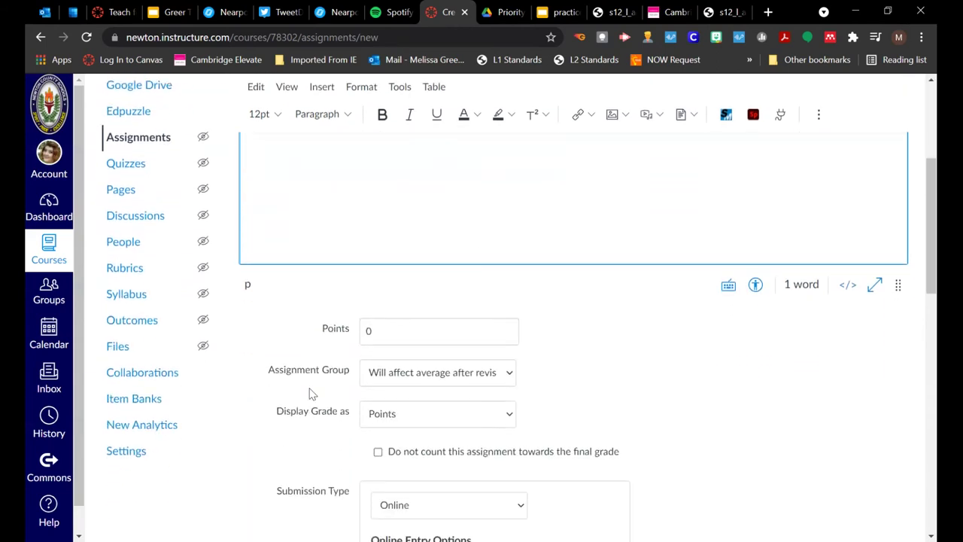
pyautogui.click(409, 322)
pyautogui.write('2')
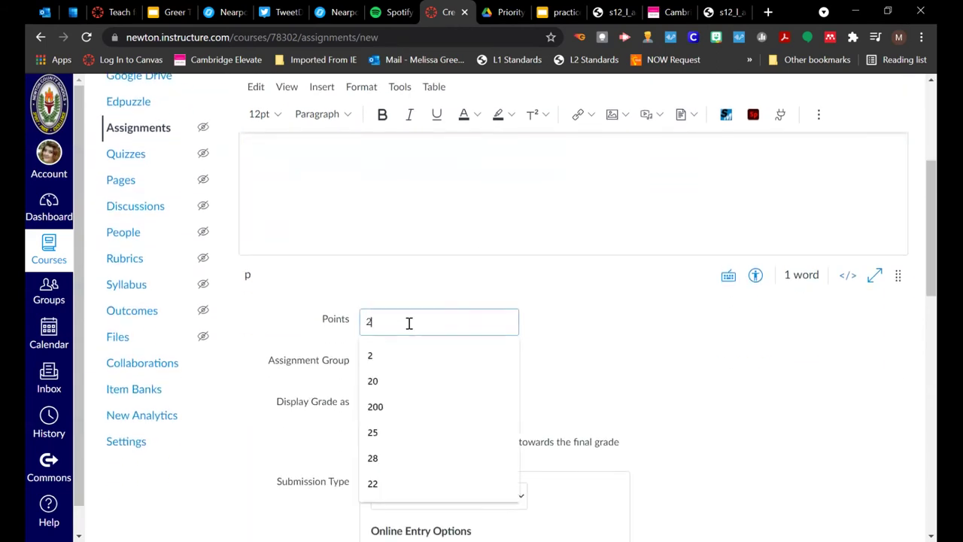
pyautogui.click(368, 358)
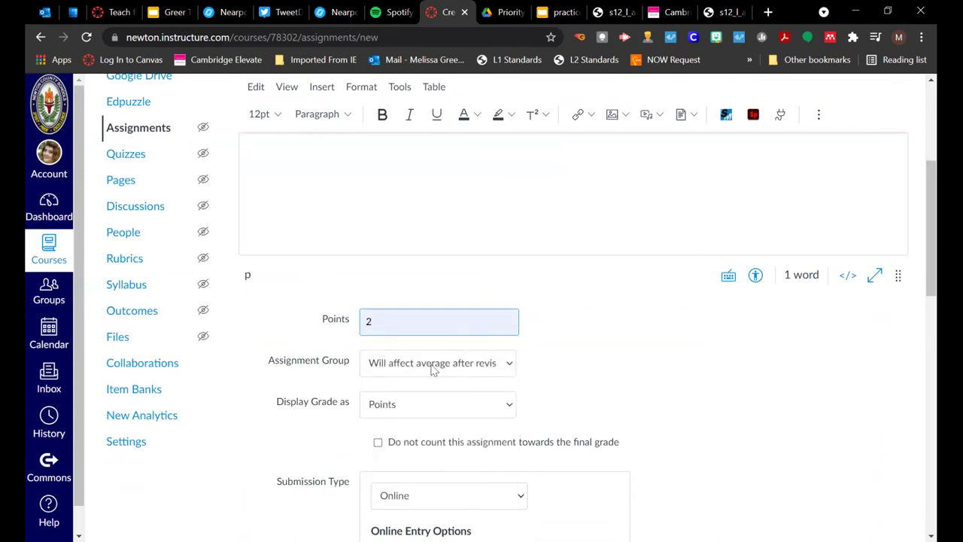
pyautogui.click(432, 369)
pyautogui.click(430, 369)
pyautogui.rightClick(433, 367)
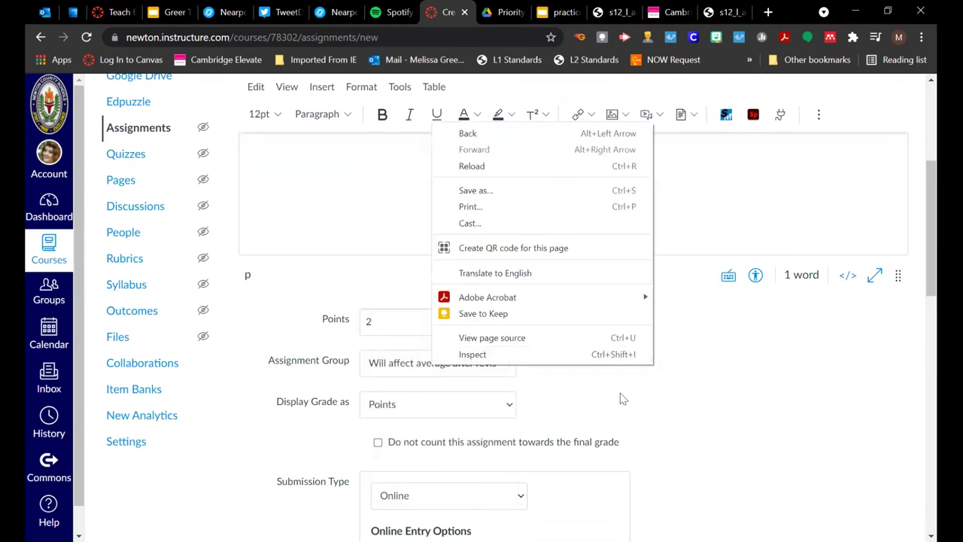
pyautogui.press('Escape')
# Step: Change the assignment's submission type to External Tool
pyautogui.scroll(-1, 466, 391)
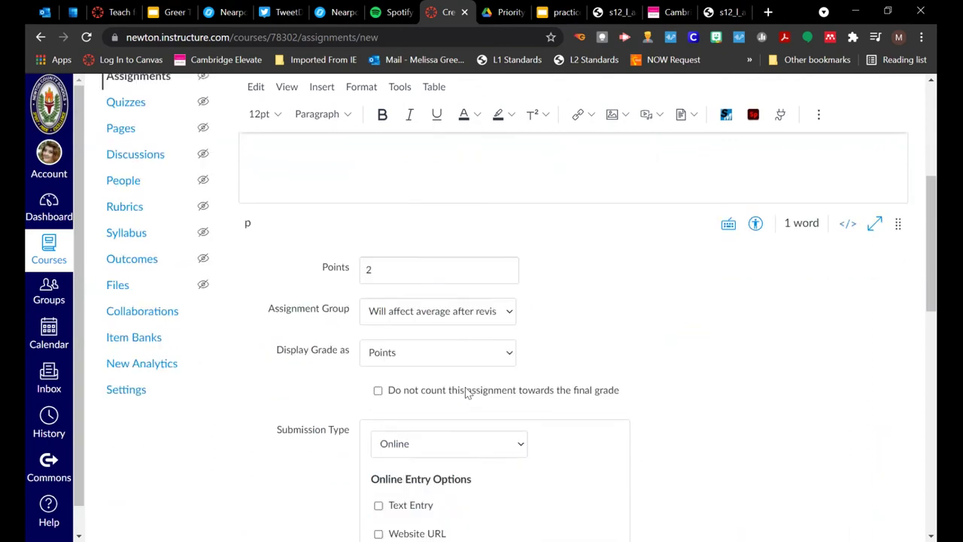
pyautogui.scroll(-3, 467, 392)
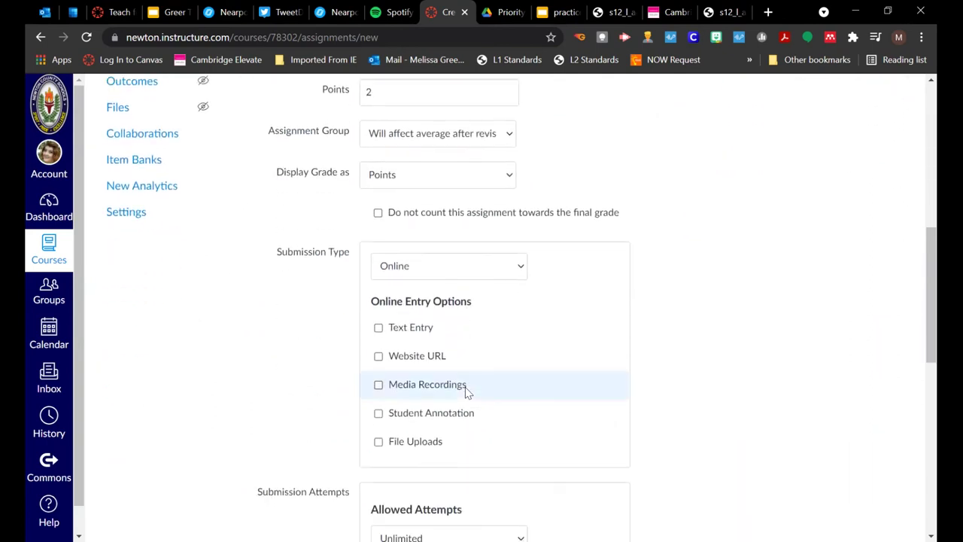
pyautogui.click(416, 273)
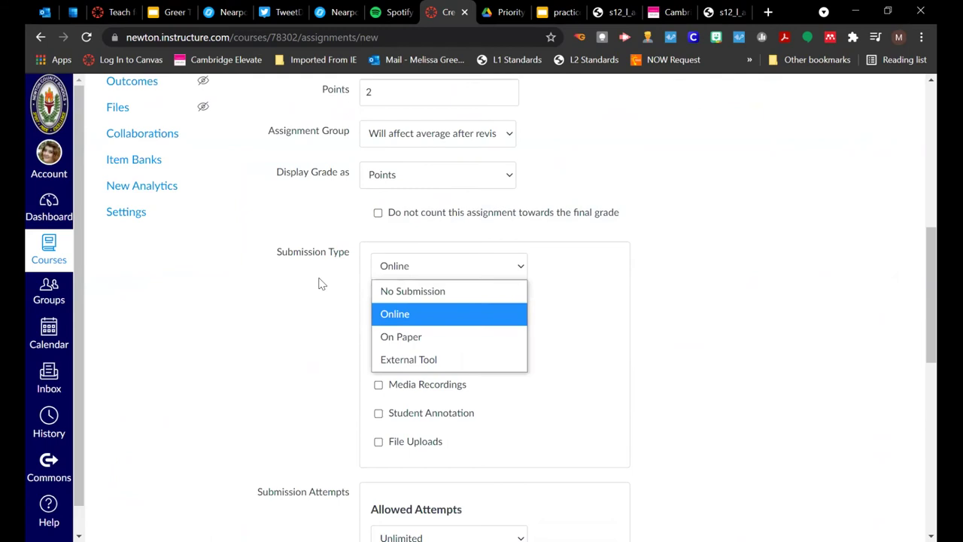
pyautogui.click(445, 361)
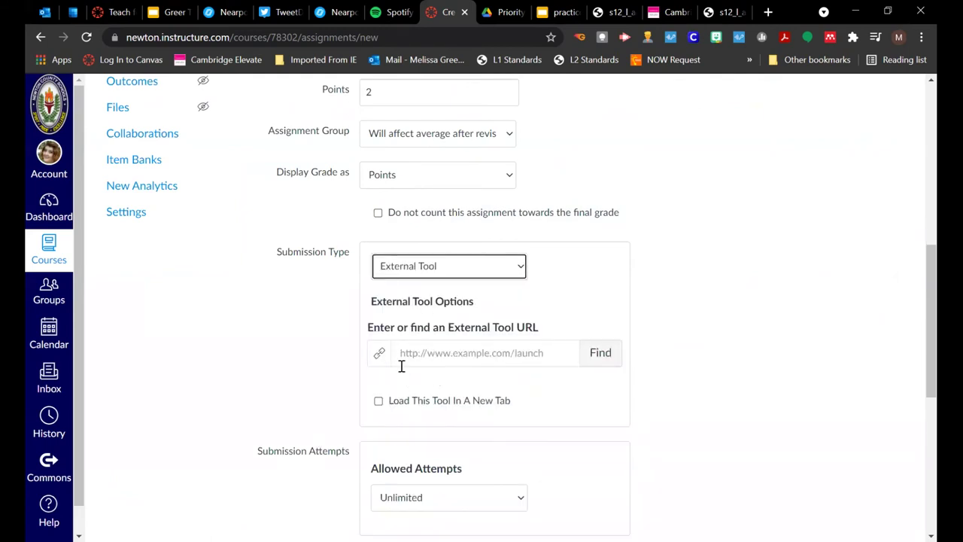
pyautogui.moveTo(399, 366); pyautogui.dragTo(461, 336)
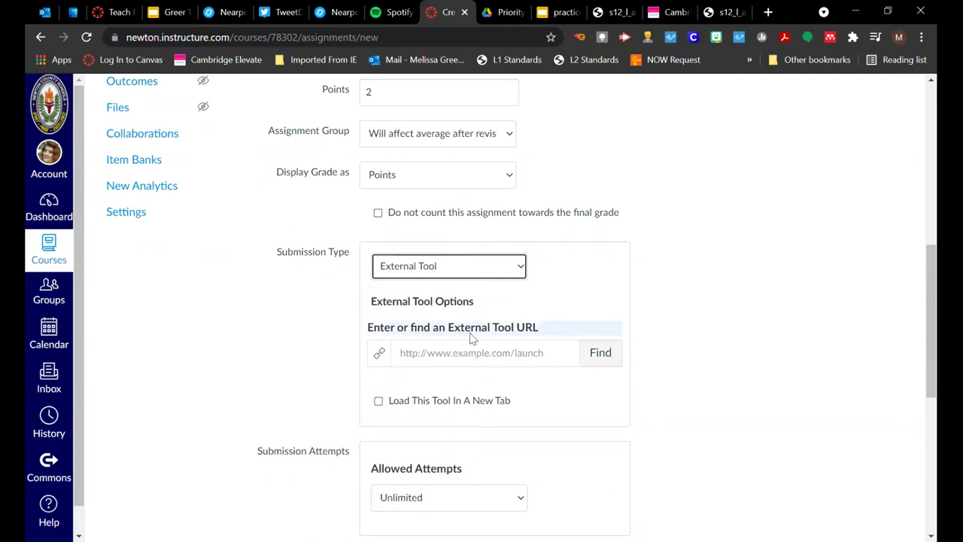
pyautogui.click(628, 363)
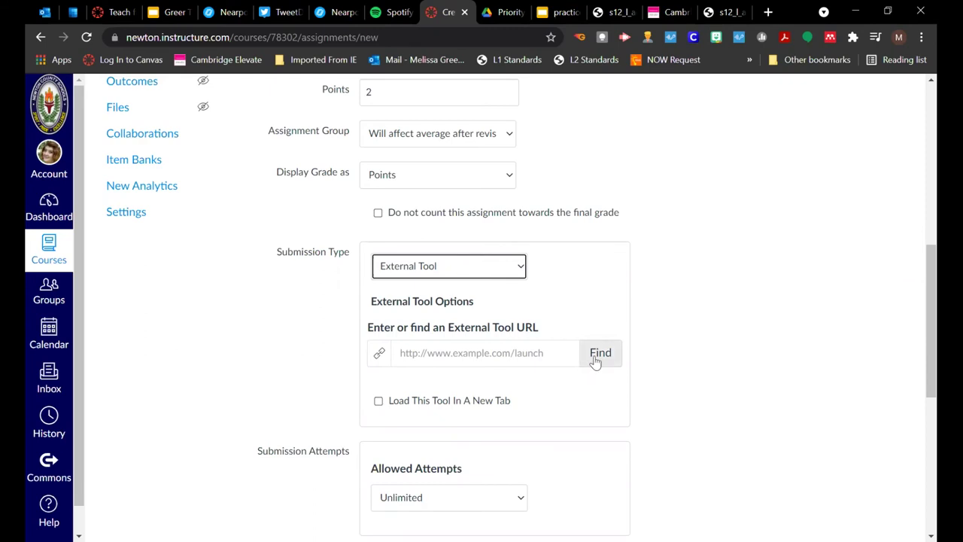
pyautogui.click(596, 357)
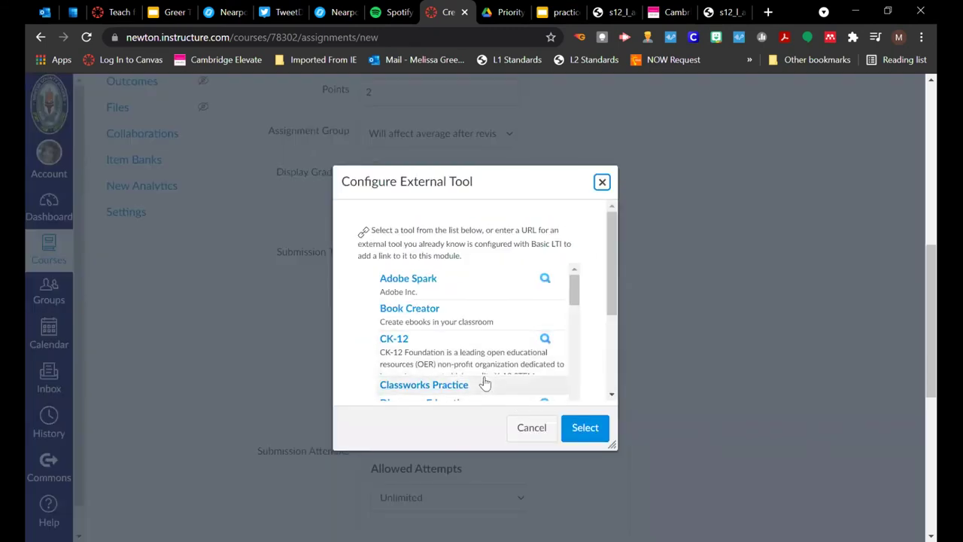
# Step: Pick Google Assignments (LTI 1.3) from the tool list and finish the Google account linking
pyautogui.scroll(-3, 493, 385)
pyautogui.scroll(-5, 485, 384)
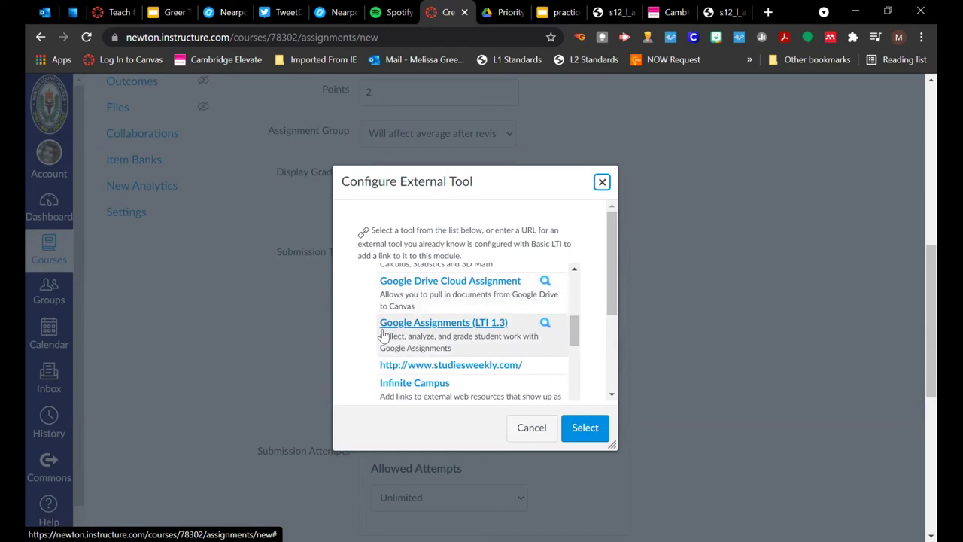
pyautogui.click(384, 336)
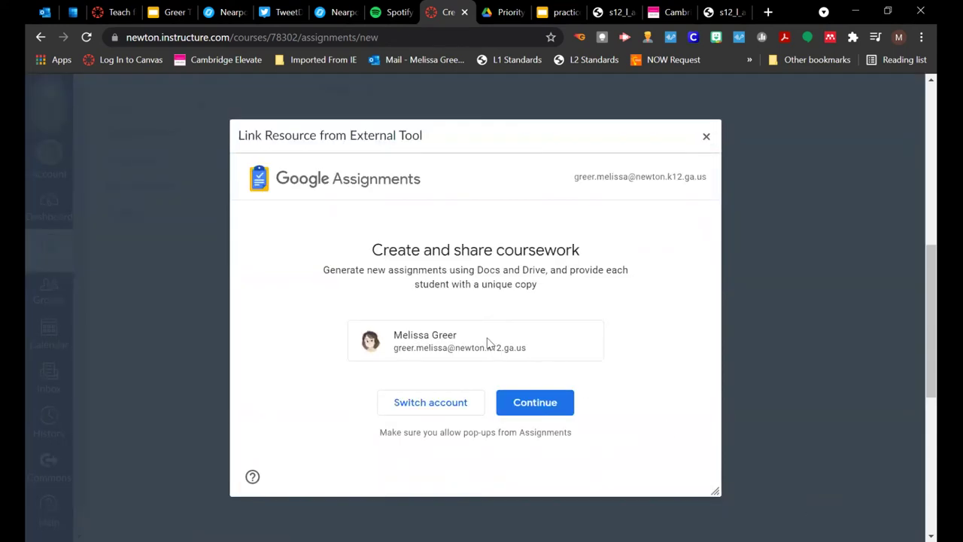
pyautogui.click(530, 405)
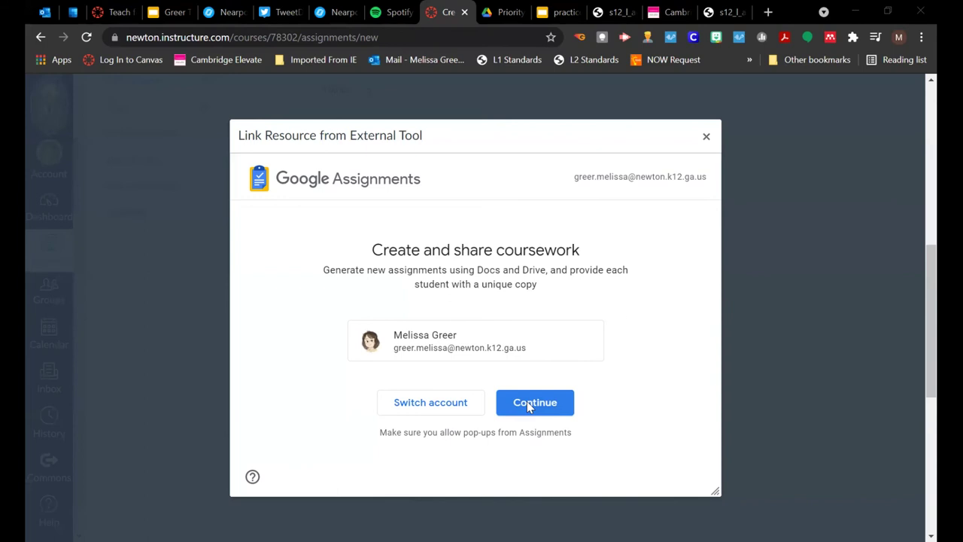
pyautogui.click(529, 407)
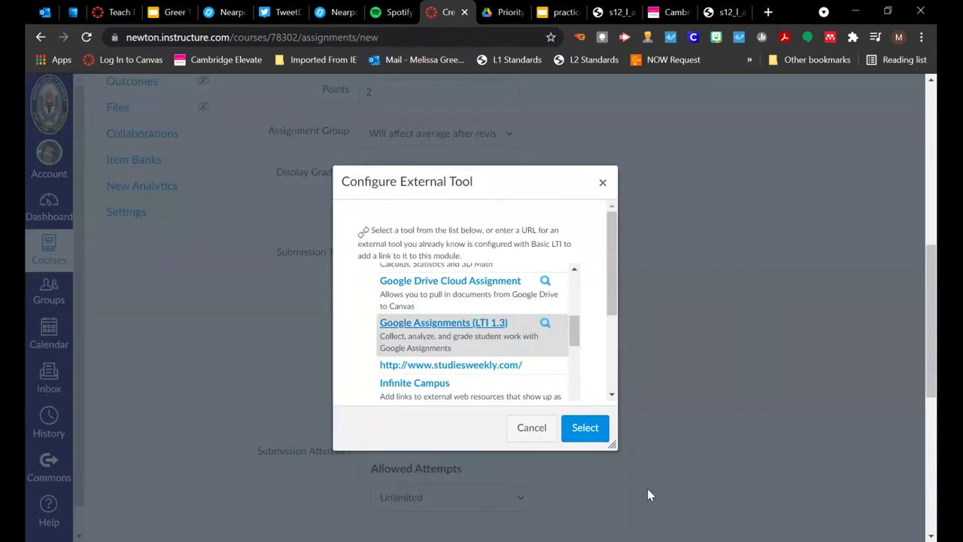
pyautogui.click(580, 426)
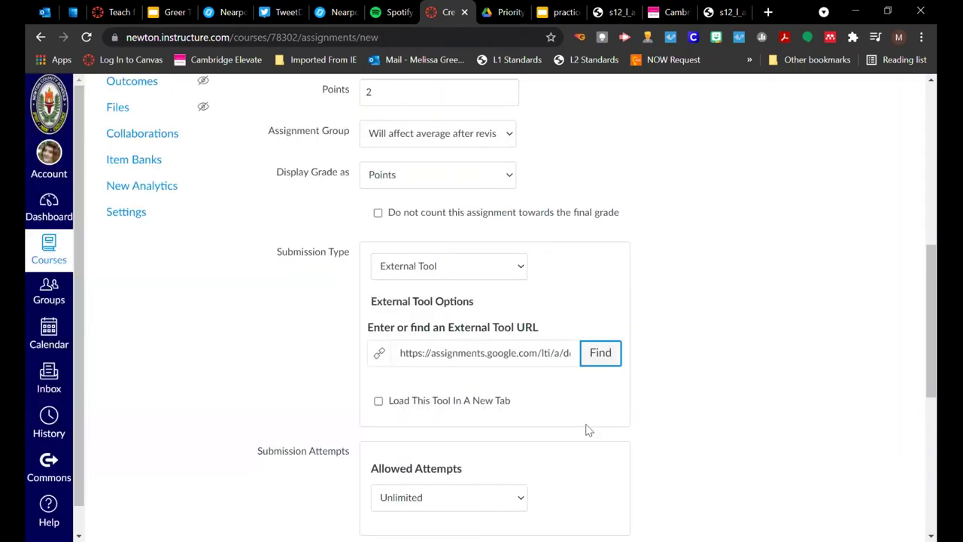
pyautogui.click(598, 363)
pyautogui.click(475, 323)
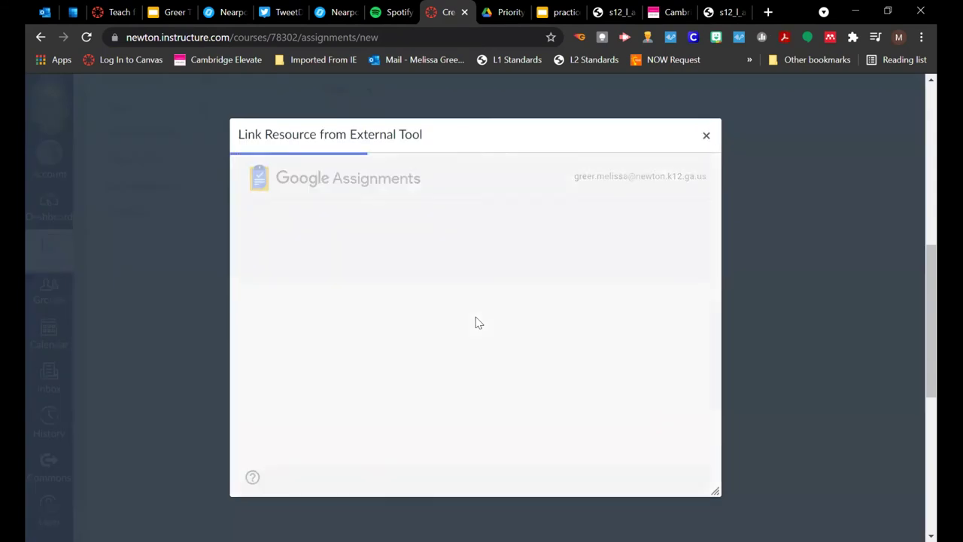
pyautogui.scroll(-3, 476, 322)
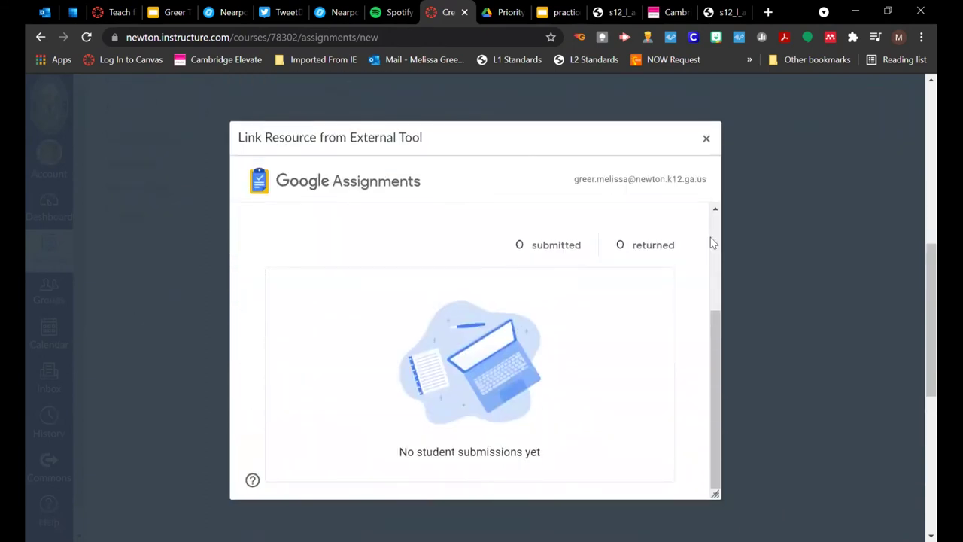
pyautogui.click(706, 139)
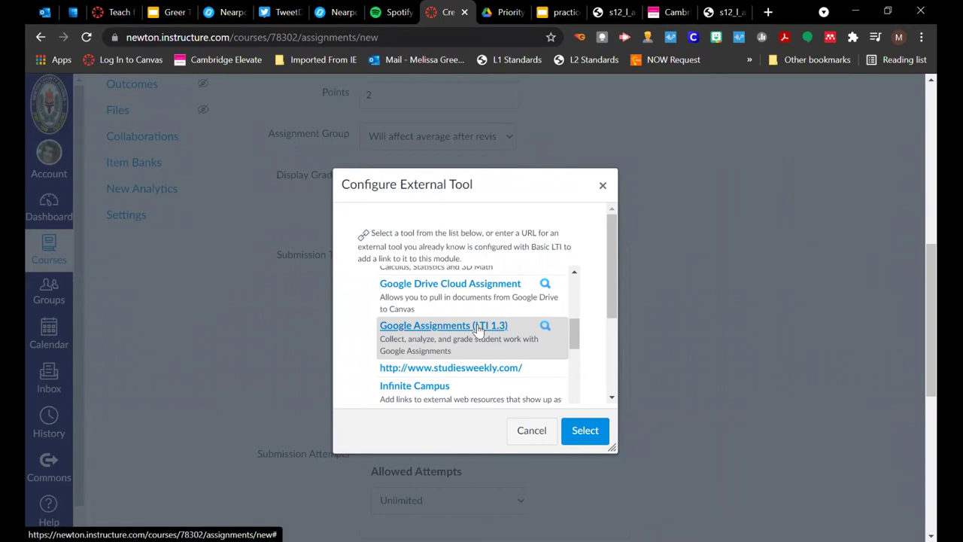
pyautogui.click(595, 438)
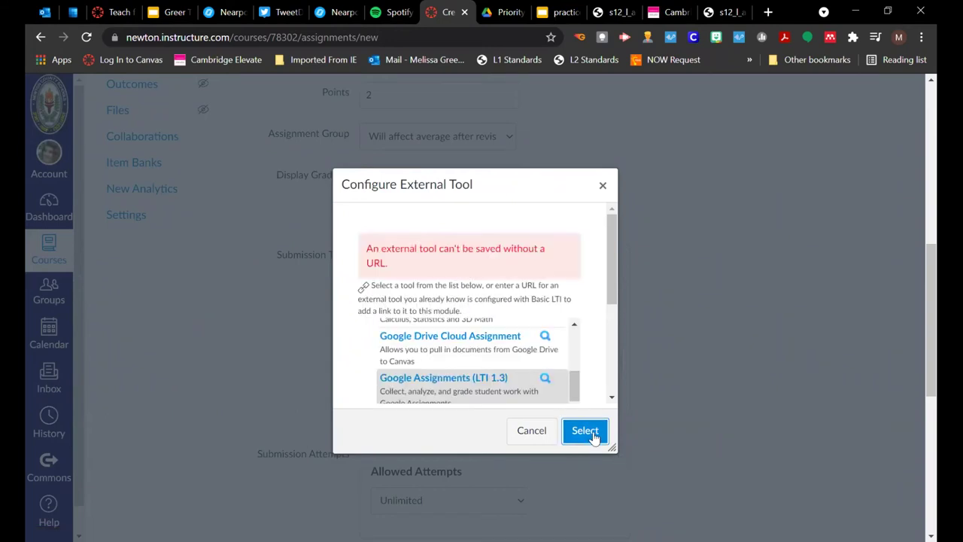
pyautogui.click(449, 379)
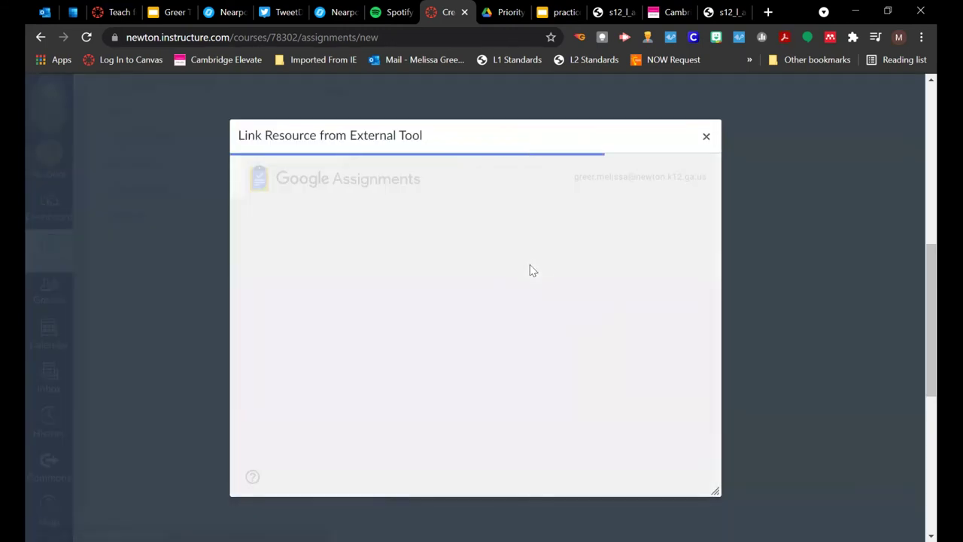
pyautogui.scroll(-2, 429, 399)
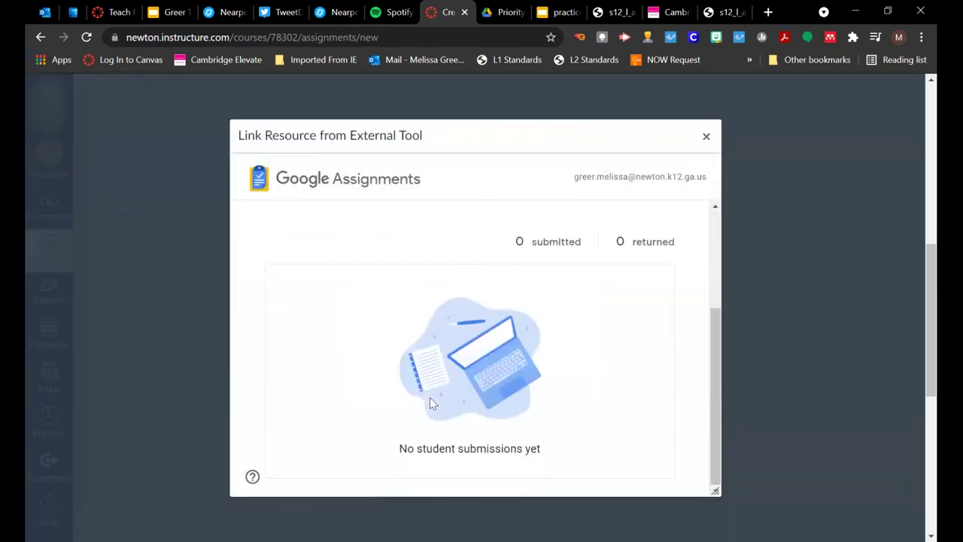
pyautogui.scroll(2, 430, 398)
pyautogui.click(706, 136)
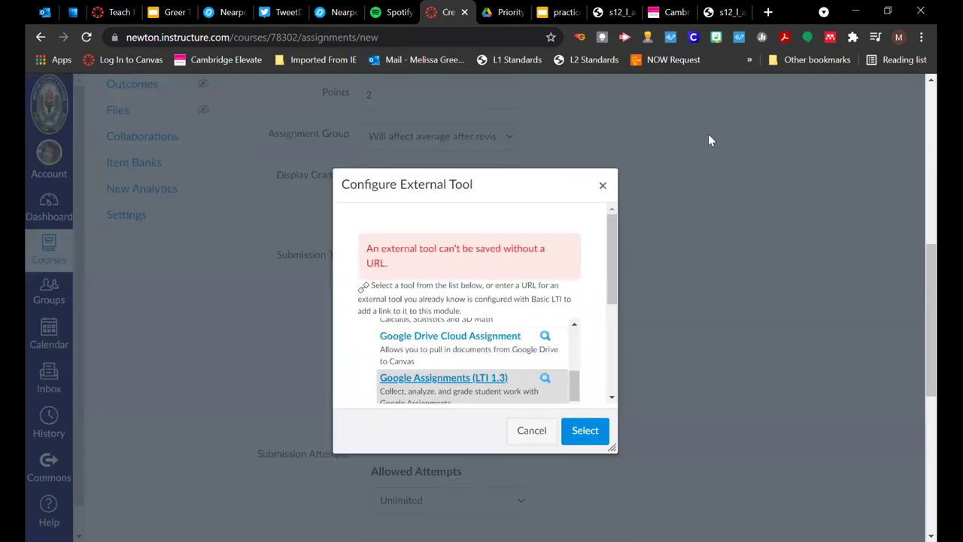
pyautogui.click(522, 438)
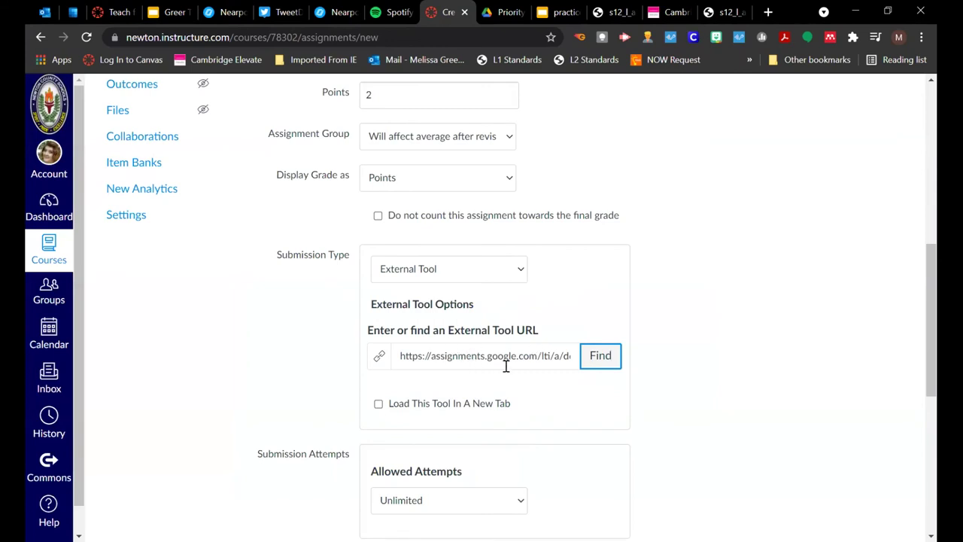
# Step: Keep unlimited attempts, replace Everyone with Latin I 20-21, and save past the warning
pyautogui.scroll(-5, 553, 406)
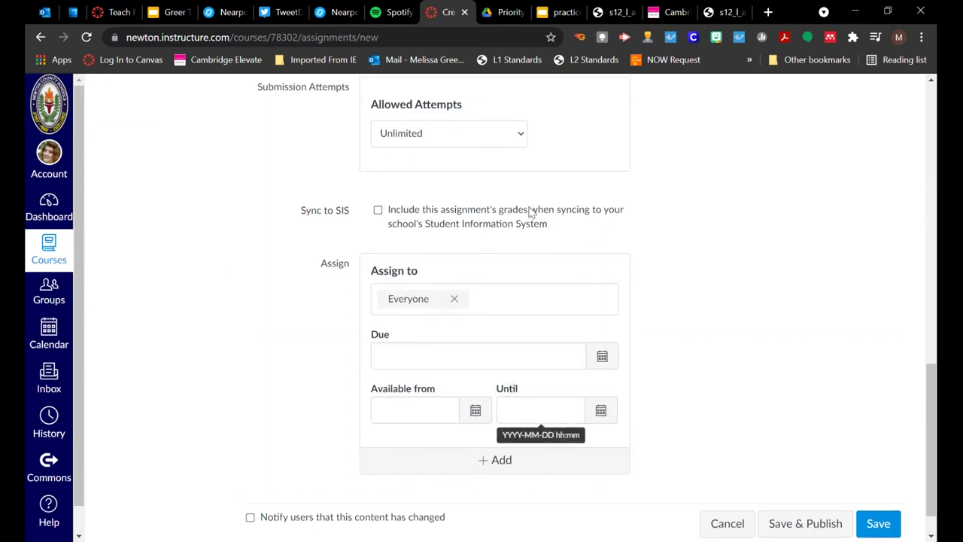
pyautogui.click(474, 140)
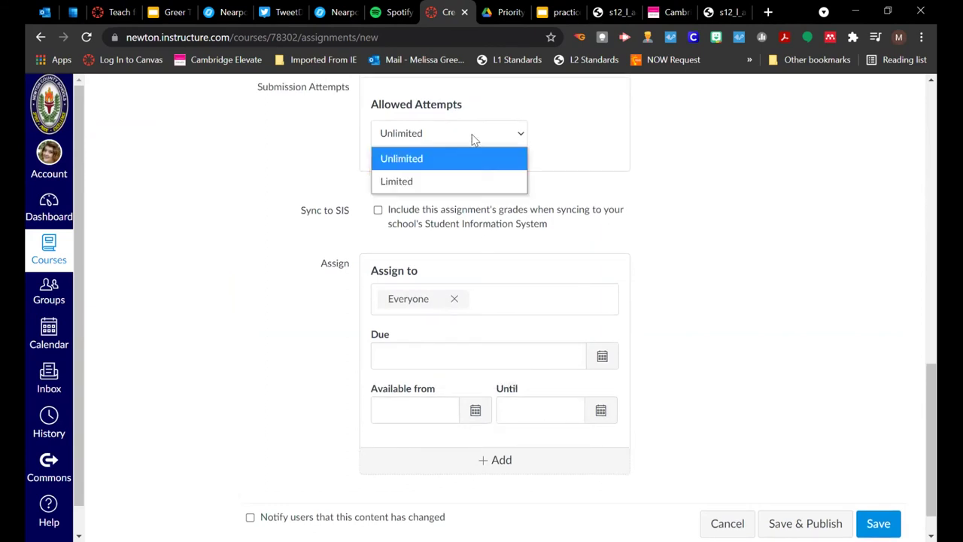
pyautogui.click(474, 140)
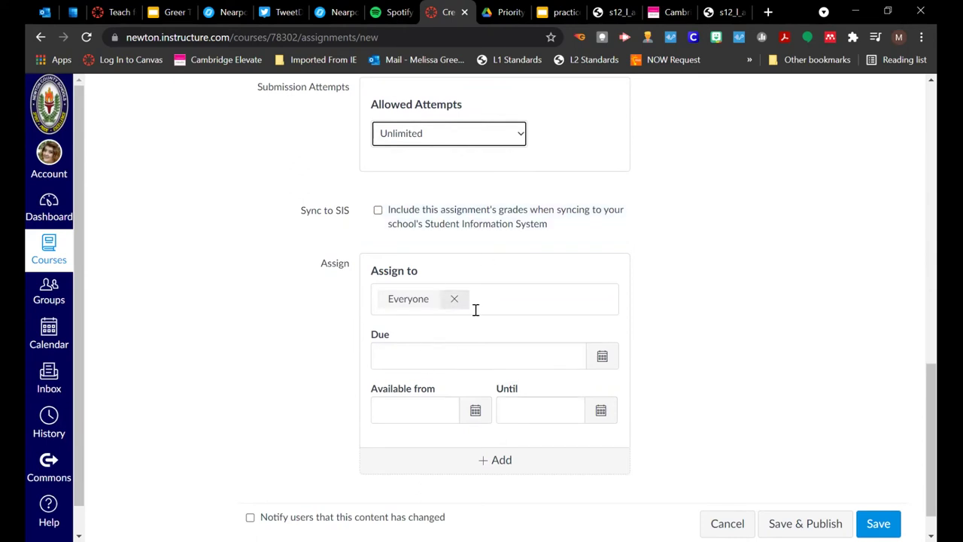
pyautogui.click(454, 300)
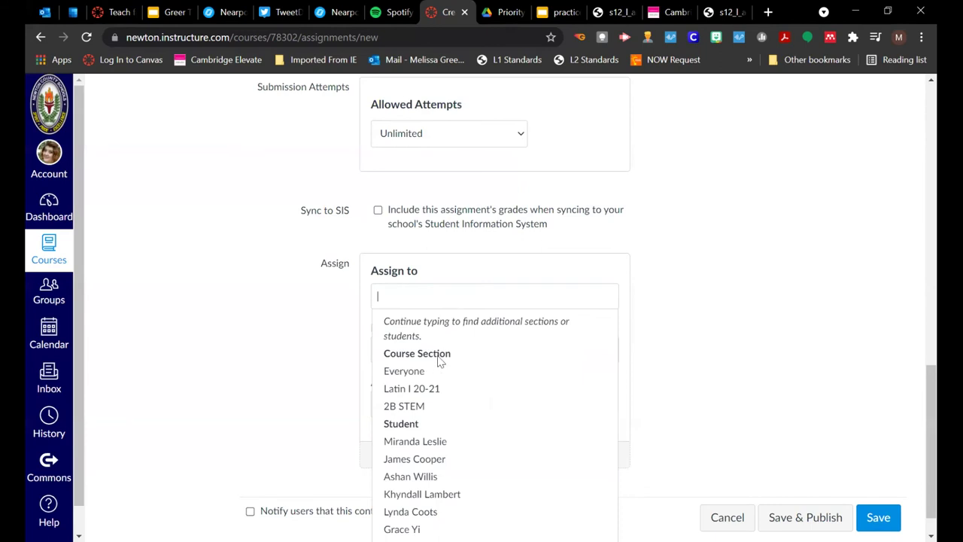
pyautogui.click(425, 396)
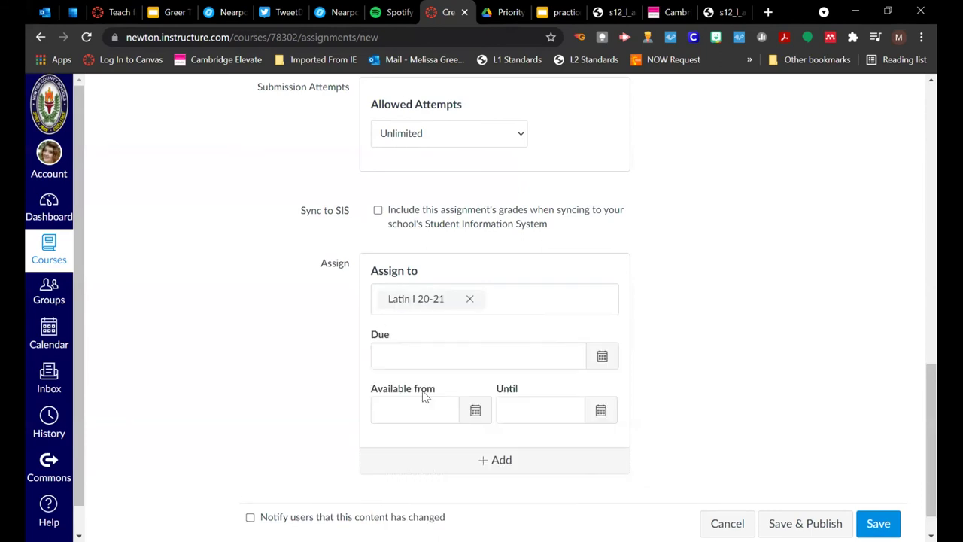
pyautogui.click(675, 392)
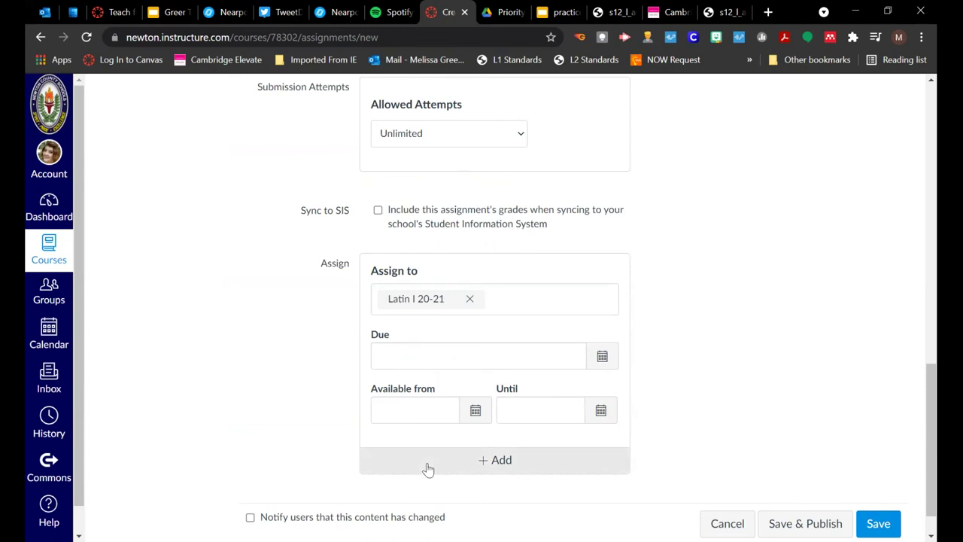
pyautogui.scroll(-1, 427, 469)
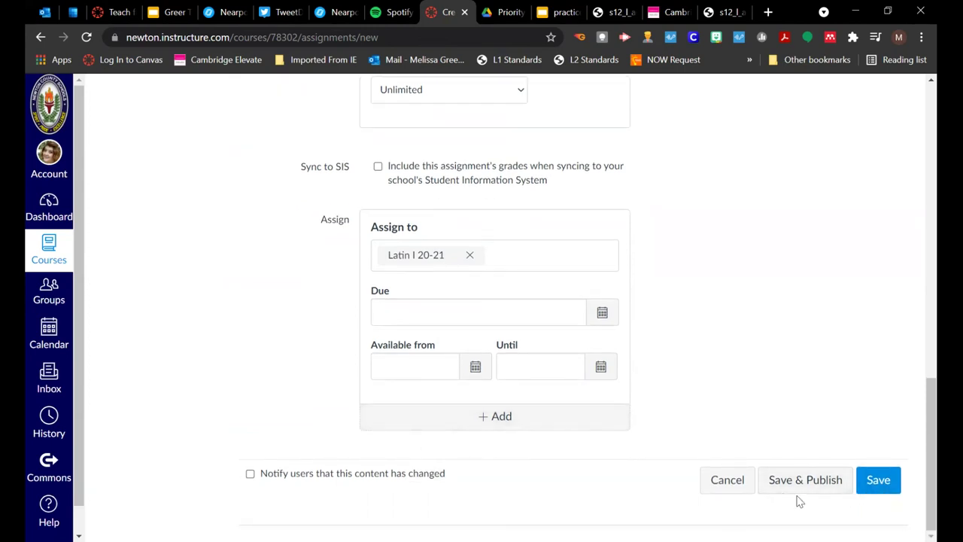
pyautogui.click(869, 488)
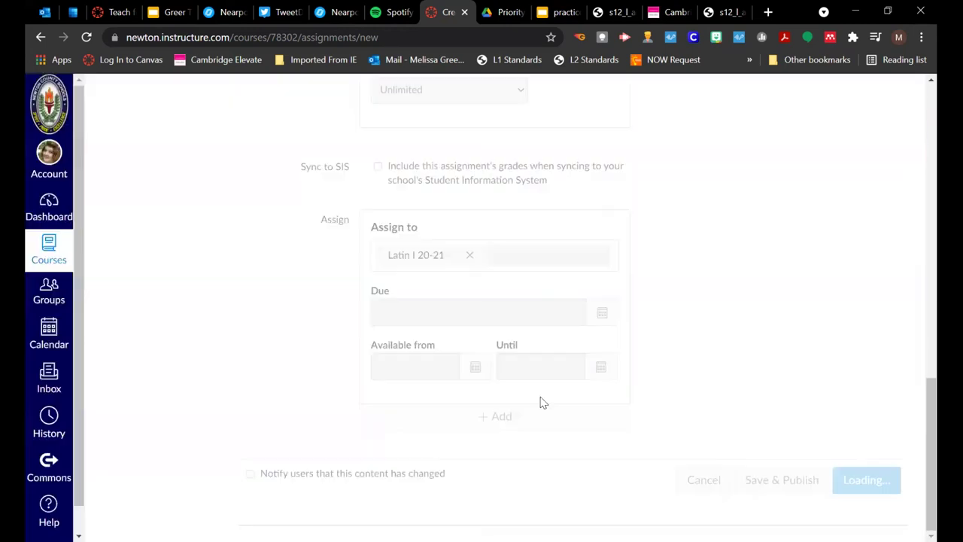
pyautogui.click(541, 399)
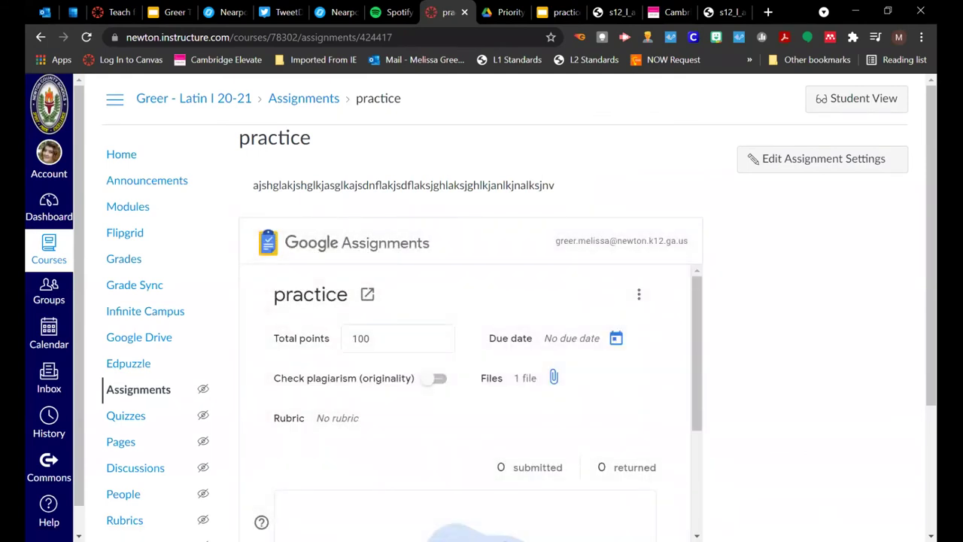
# Step: Close the practice Google Slides and Canva tabs, leaving the s12 subject-verb agreement PDF showing
pyautogui.scroll(-3, 517, 395)
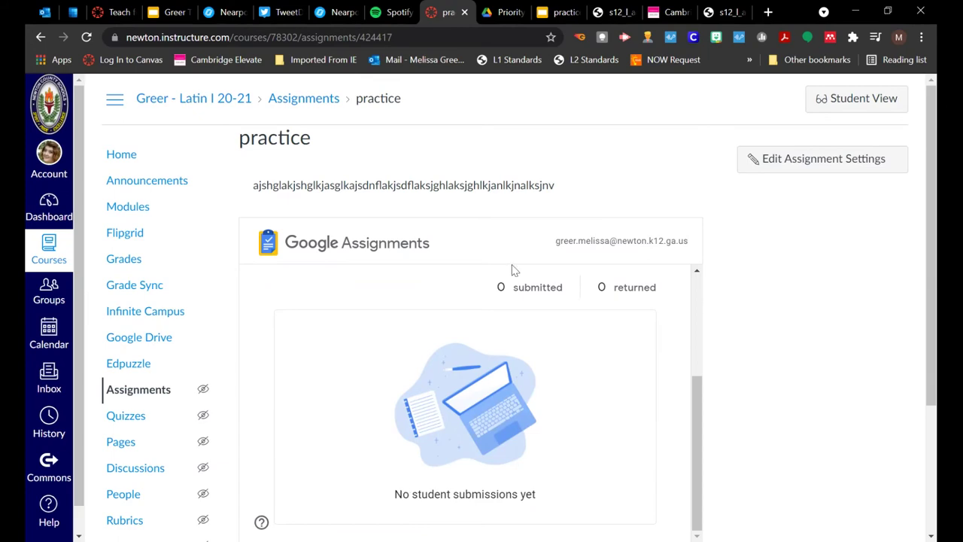
pyautogui.click(565, 12)
pyautogui.click(575, 12)
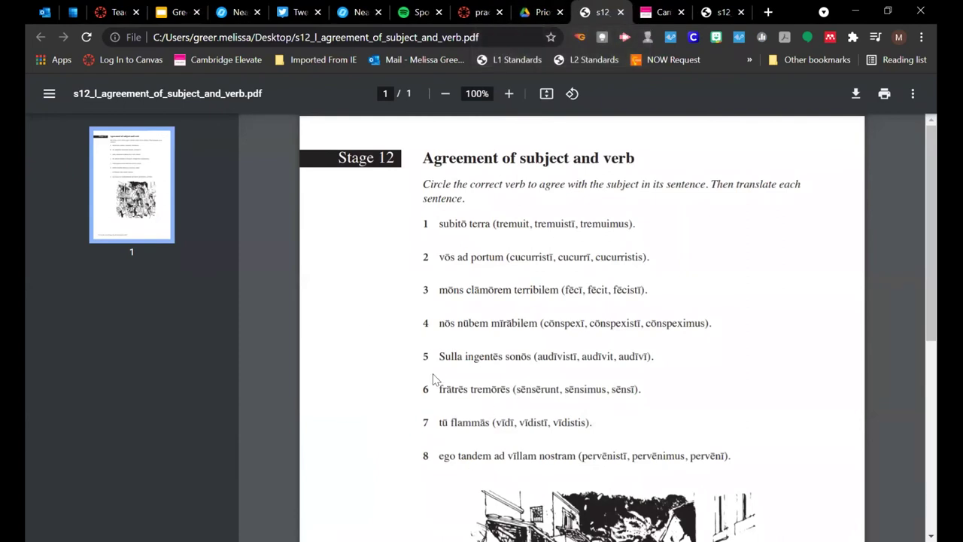
pyautogui.click(473, 15)
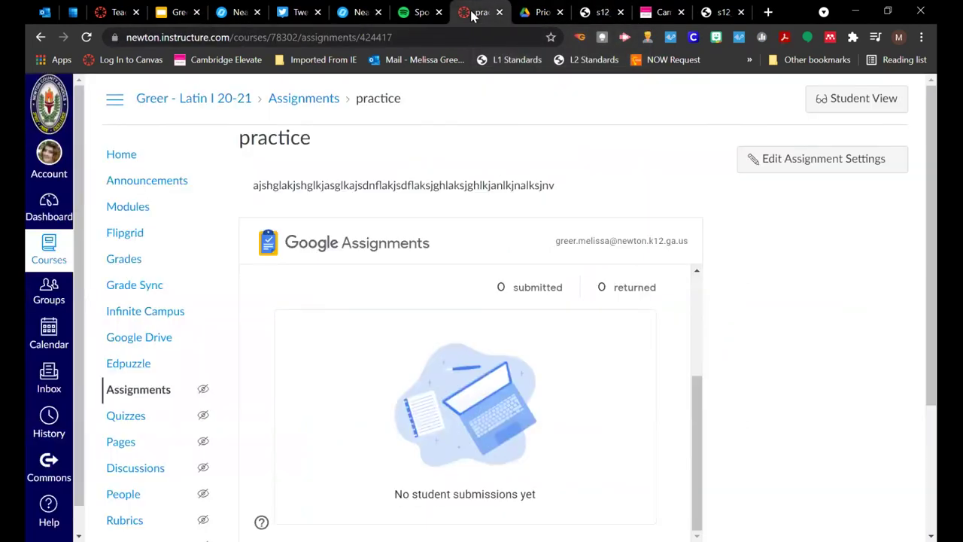
pyautogui.click(681, 12)
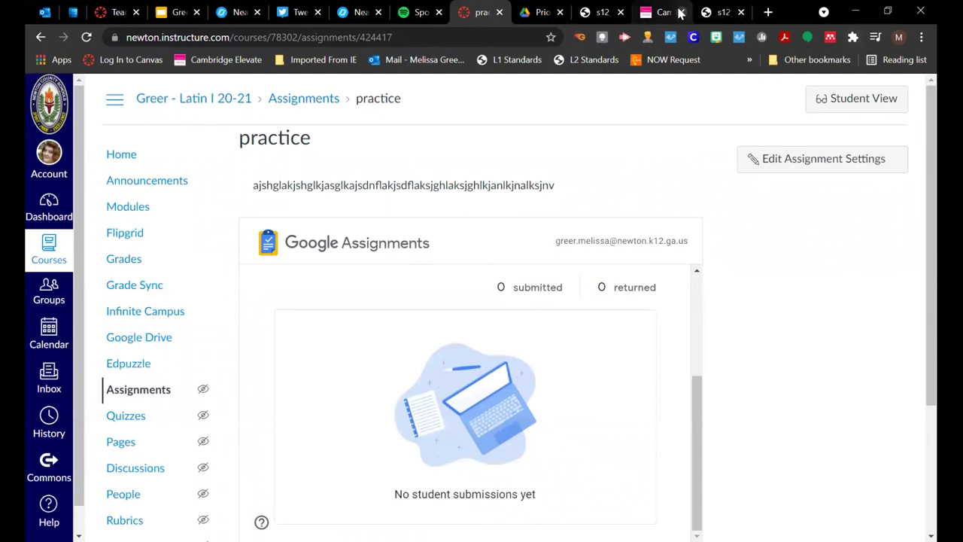
pyautogui.click(627, 14)
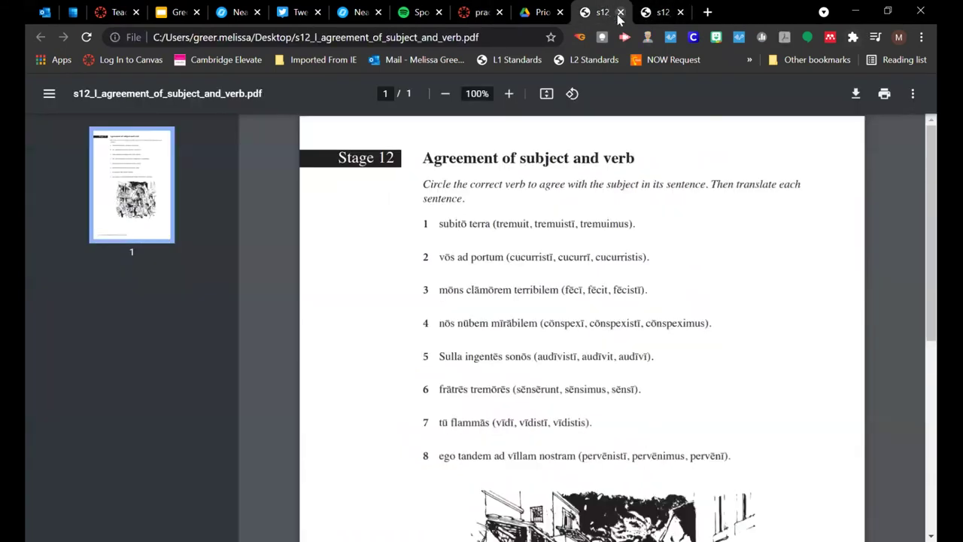
# Step: Close the duplicate s12 PDF tab and go to canva.com
pyautogui.click(621, 13)
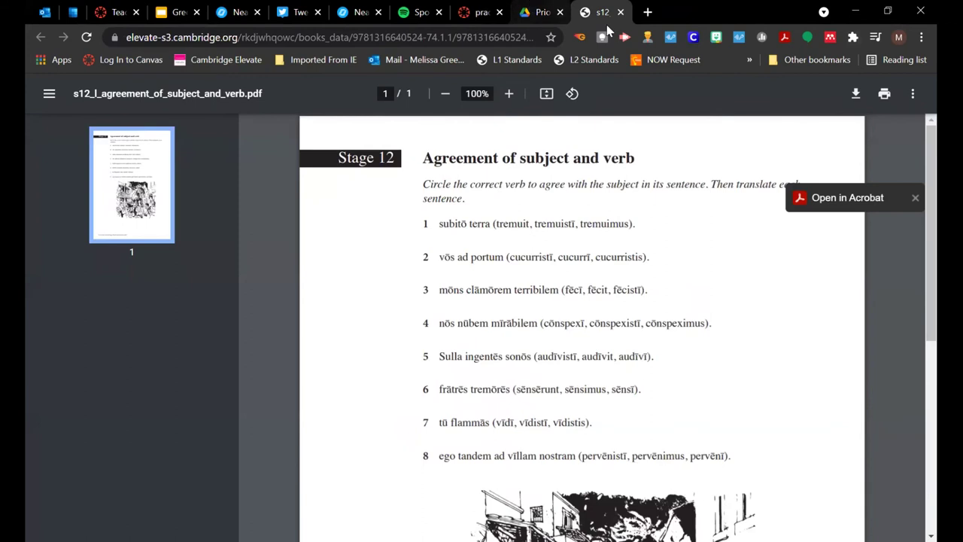
pyautogui.click(401, 40)
pyautogui.write('c')
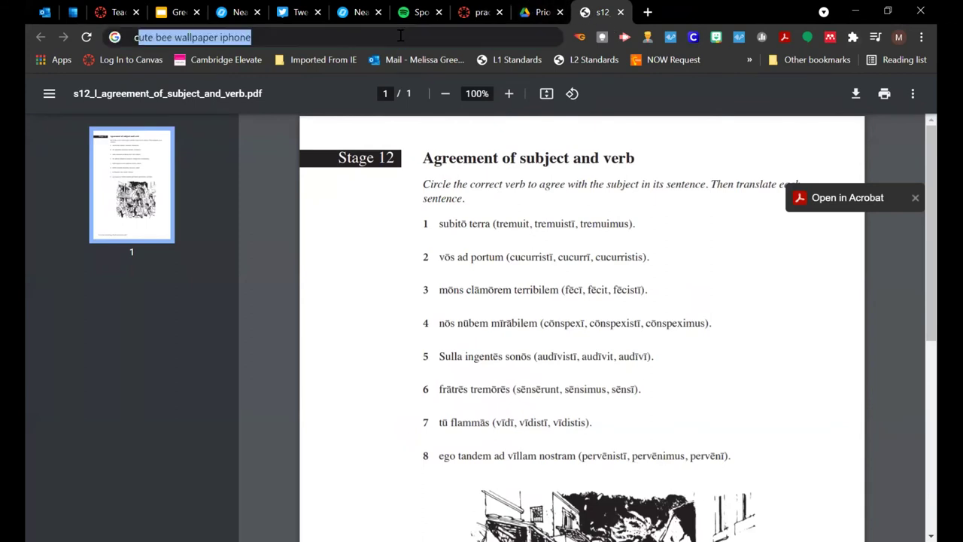
pyautogui.write('anva.co')
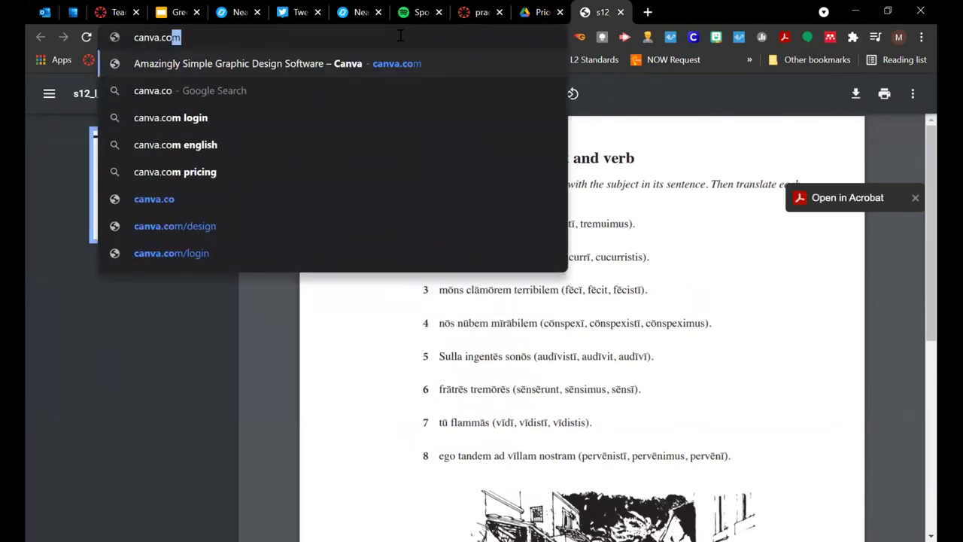
pyautogui.press('Return')
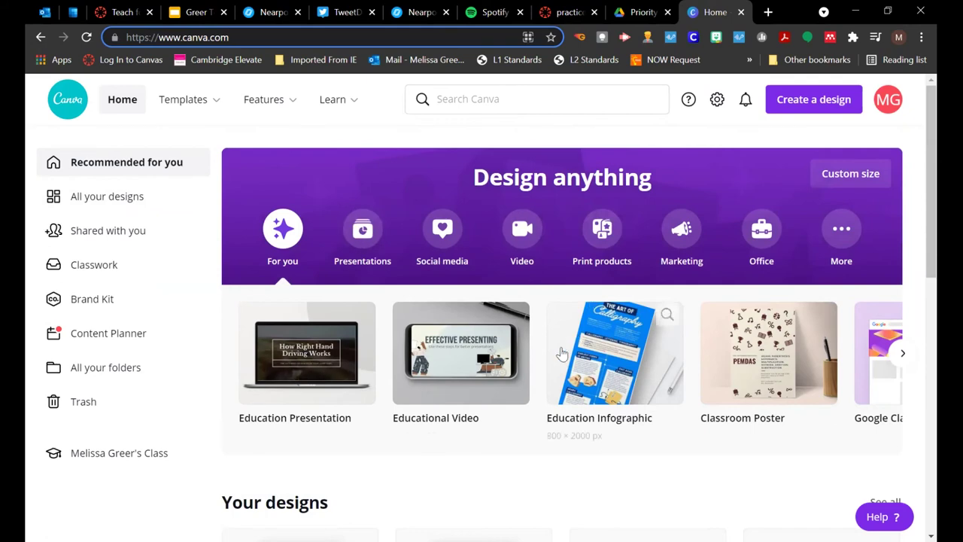
# Step: Scroll the Canva home page to Trending education templates and through the carousel to Wizer Worksheets
pyautogui.scroll(-1, 563, 354)
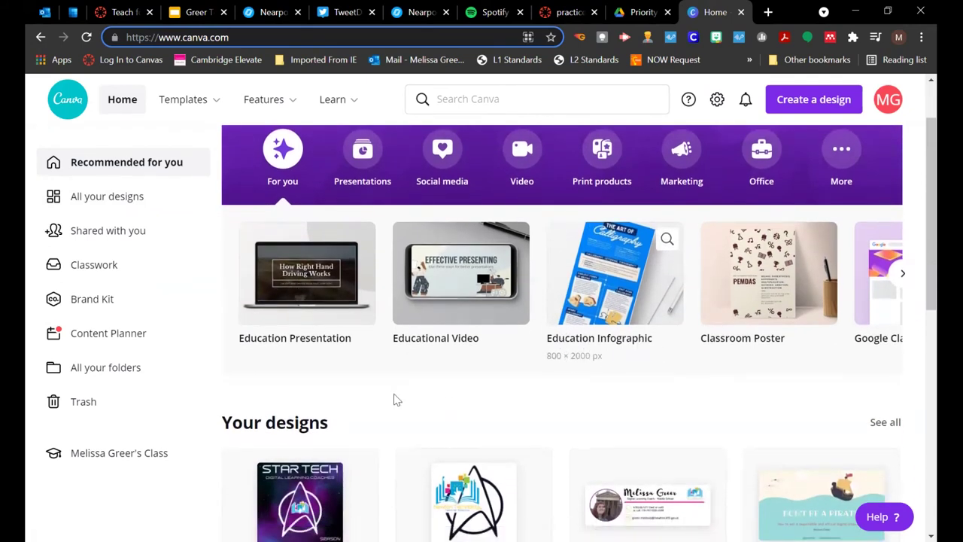
pyautogui.scroll(-3, 472, 389)
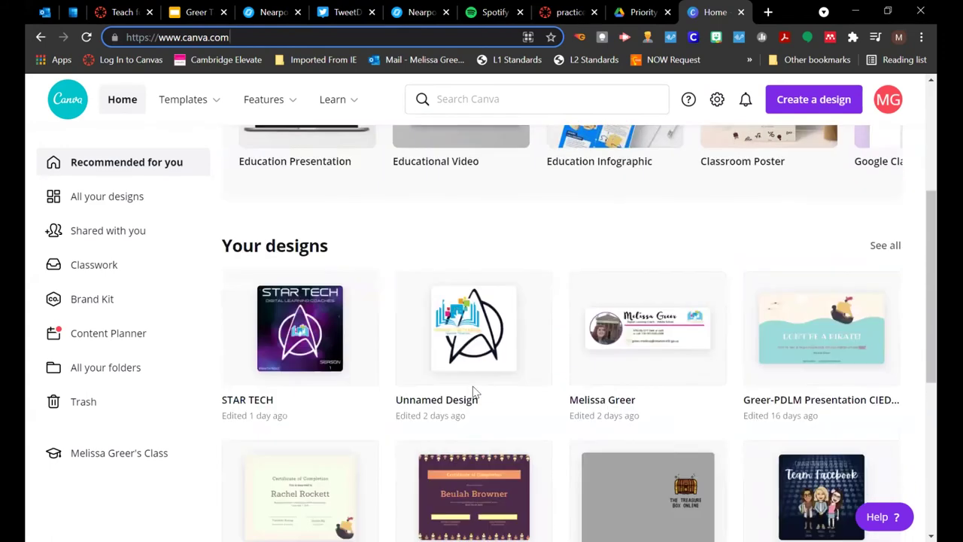
pyautogui.scroll(-3, 473, 389)
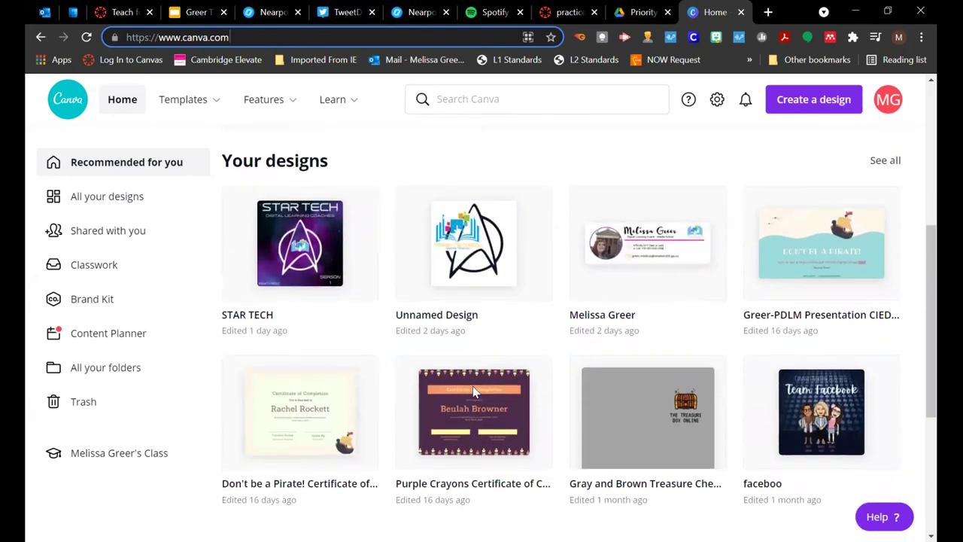
pyautogui.scroll(-1, 474, 392)
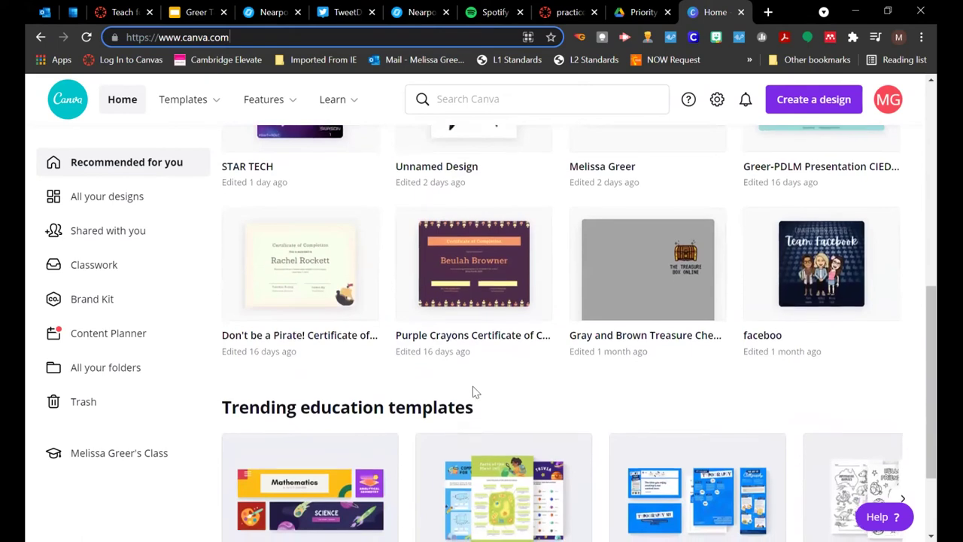
pyautogui.scroll(-2, 474, 391)
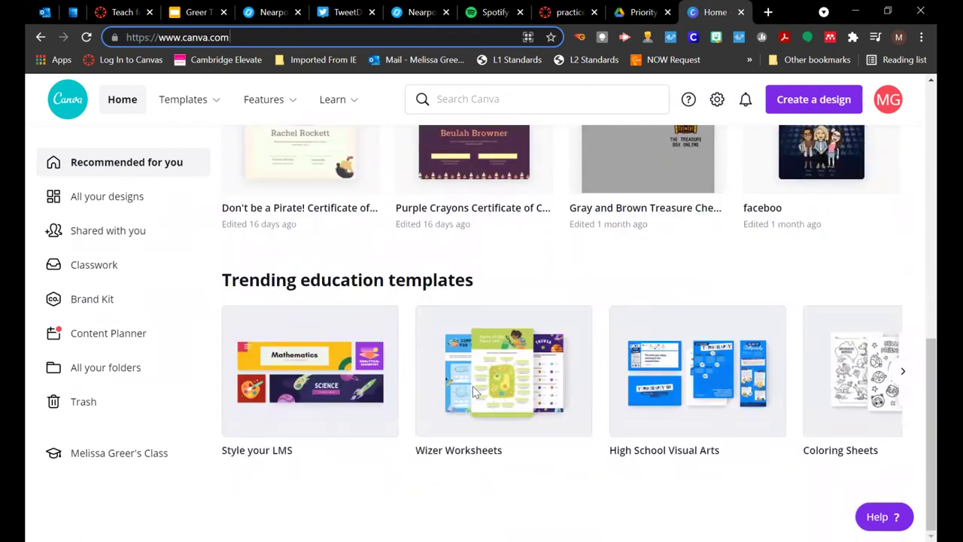
pyautogui.scroll(4, 474, 392)
pyautogui.scroll(-4, 452, 380)
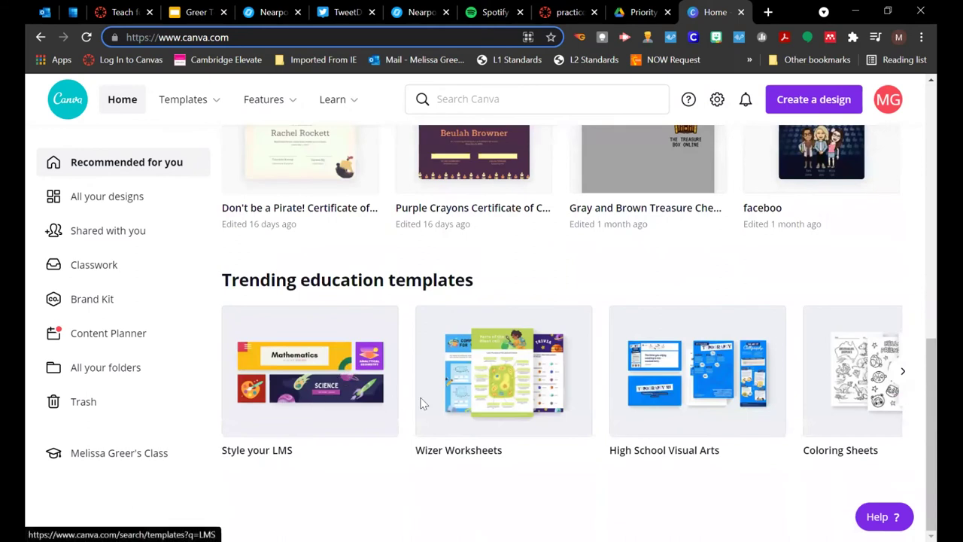
pyautogui.hscroll(2, 456, 416)
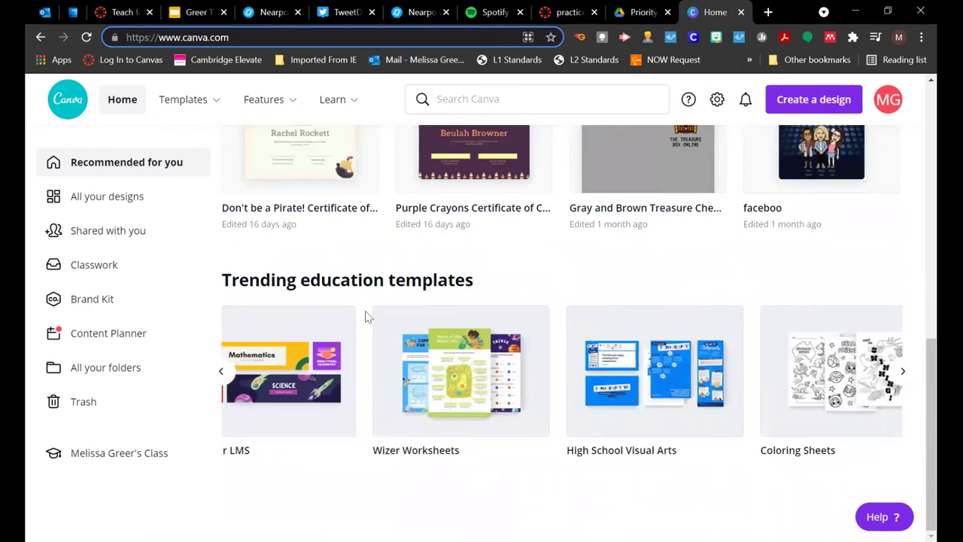
pyautogui.hscroll(5, 553, 331)
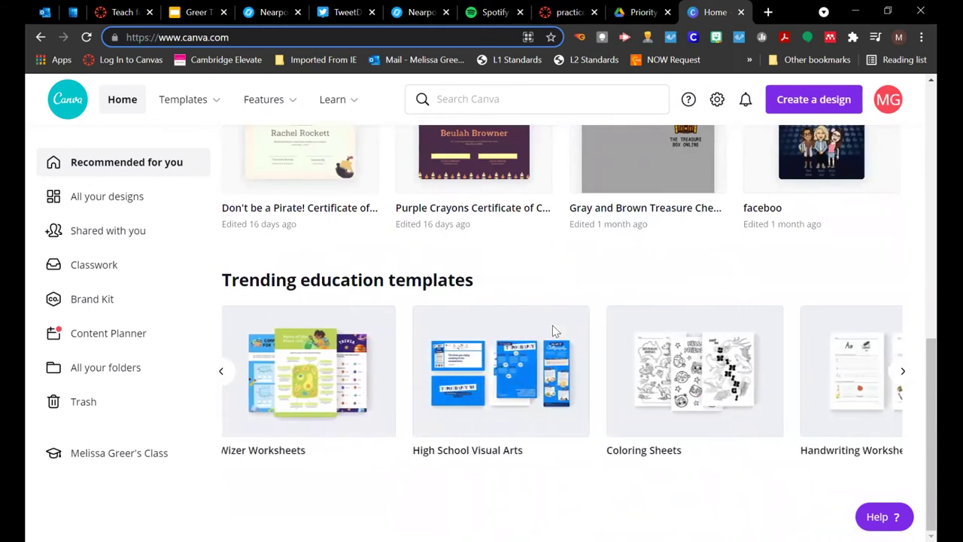
pyautogui.hscroll(5, 553, 331)
pyautogui.hscroll(-6, 552, 331)
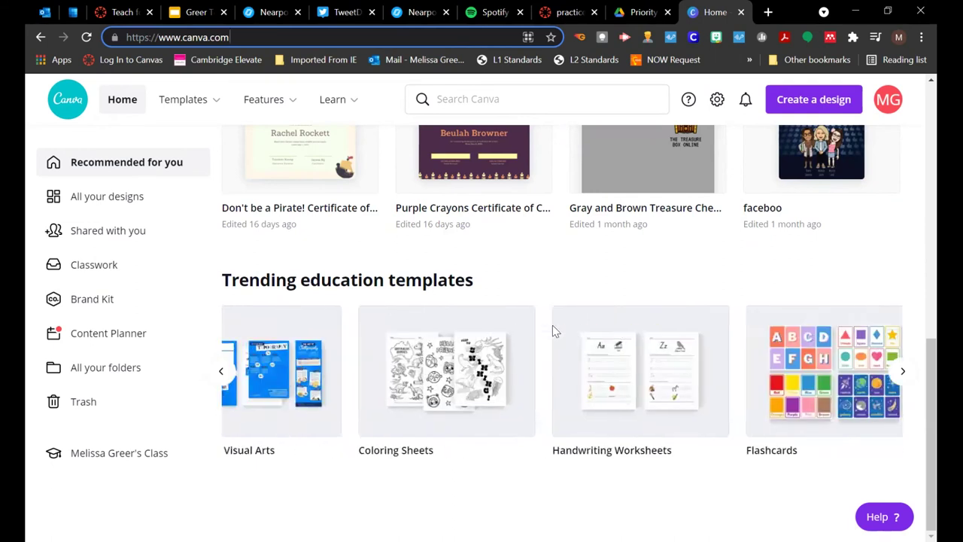
pyautogui.hscroll(-4, 553, 331)
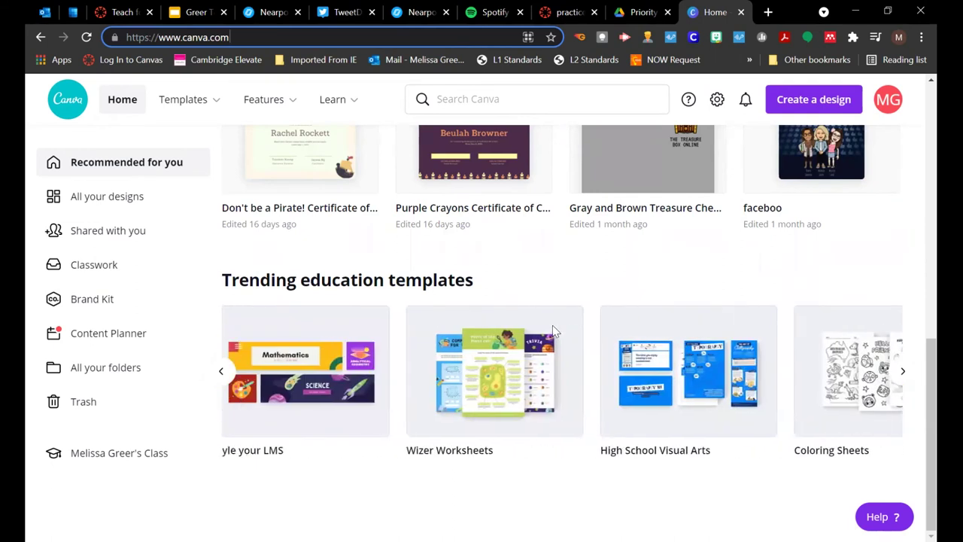
# Step: Open Wizer Worksheets, scroll the results, and right-click the Conjunctions, Prepositions, and Interjections template
pyautogui.click(437, 454)
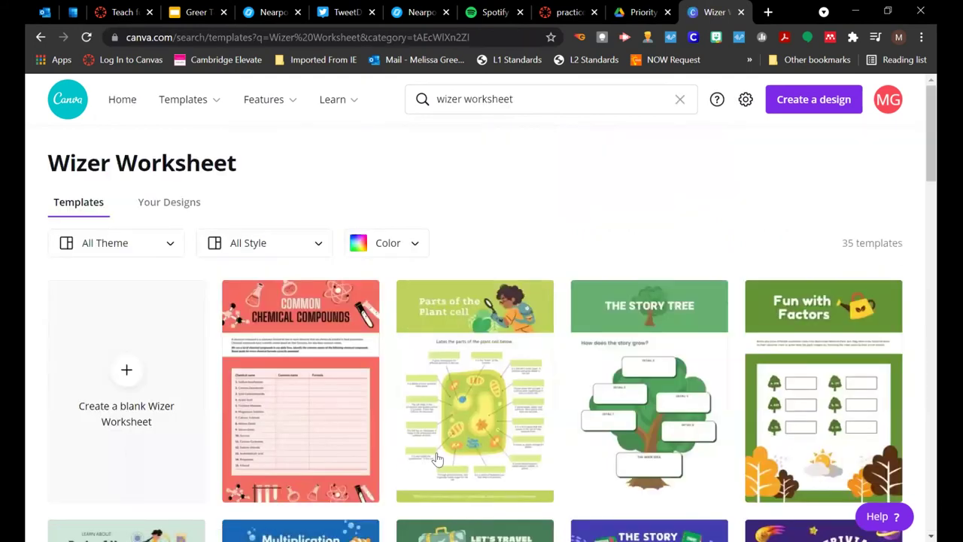
pyautogui.scroll(-2, 436, 458)
pyautogui.scroll(1, 436, 457)
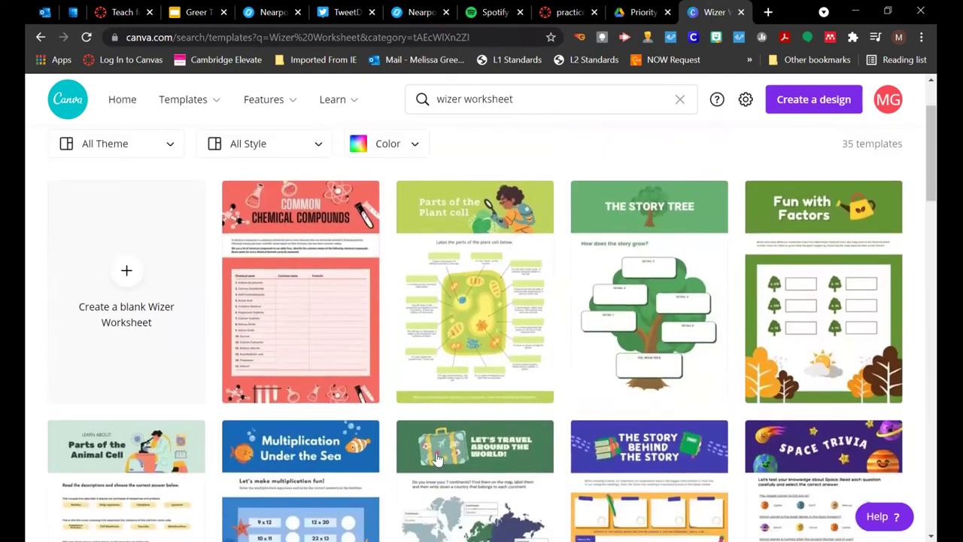
pyautogui.scroll(-5, 436, 458)
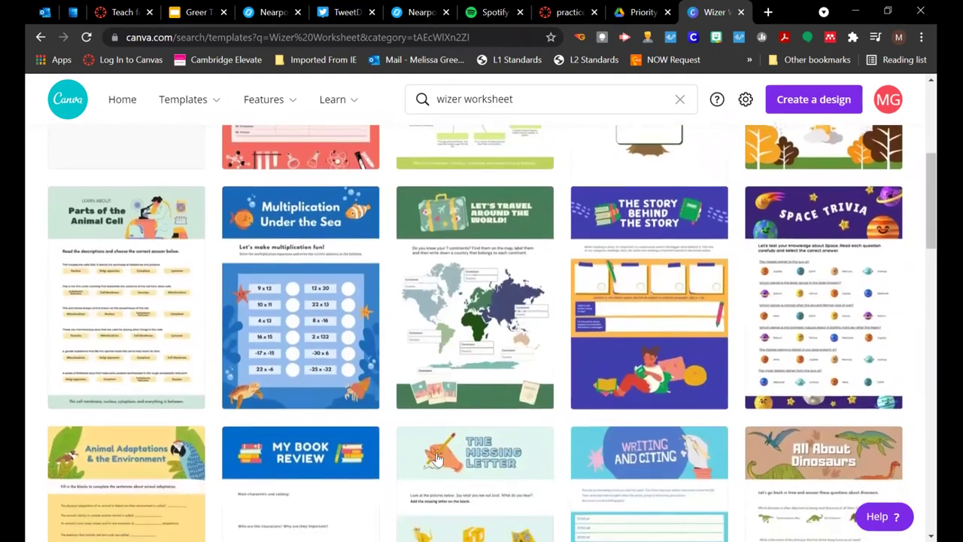
pyautogui.scroll(-2, 437, 459)
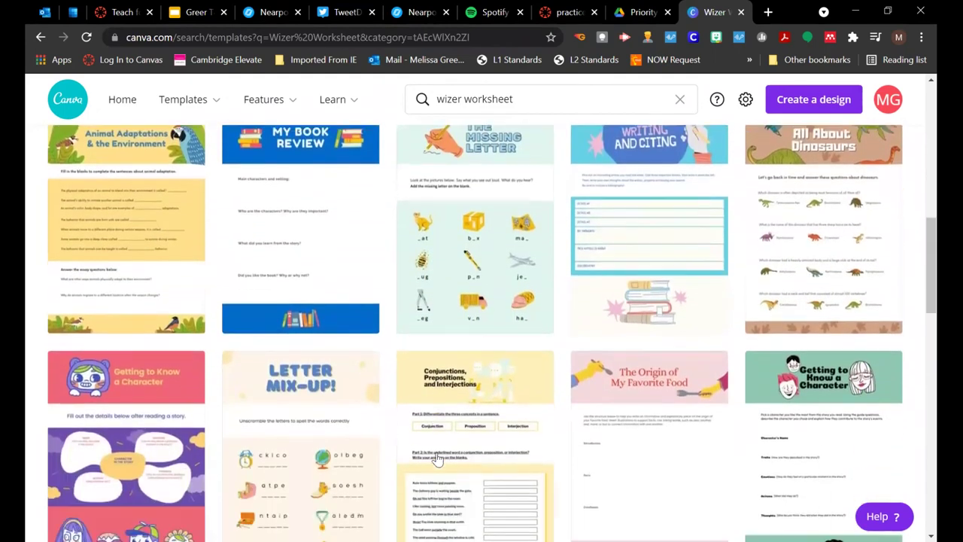
pyautogui.scroll(-1, 436, 459)
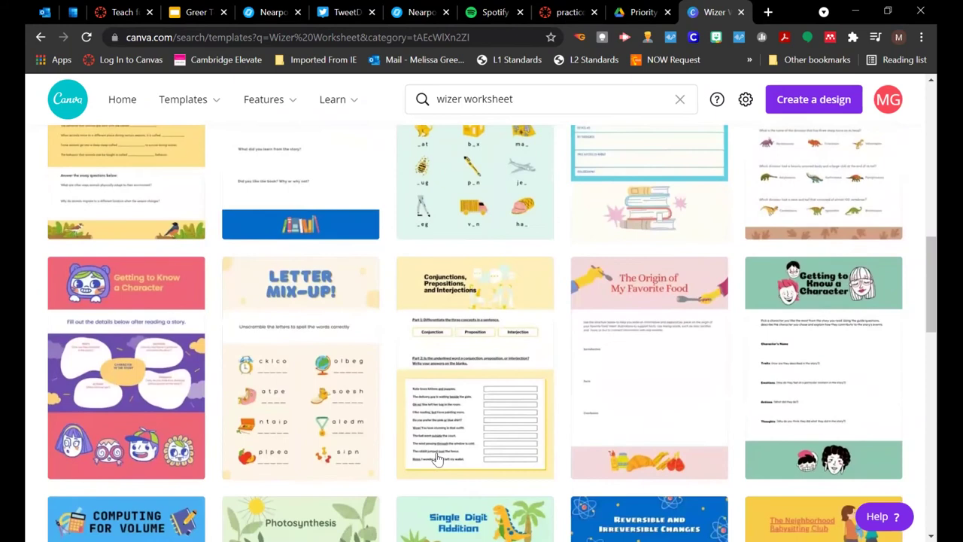
pyautogui.scroll(-1, 436, 459)
pyautogui.rightClick(439, 295)
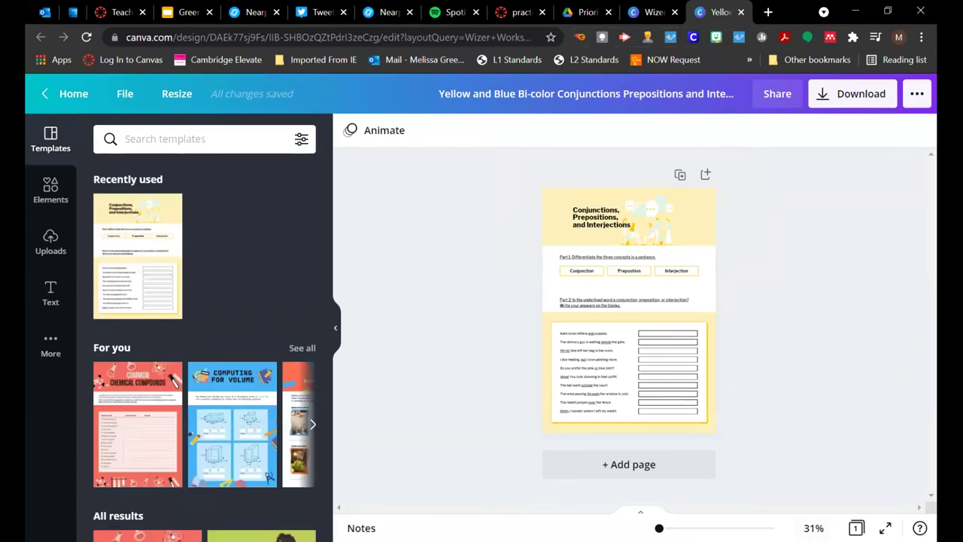
# Step: Zoom the worksheet to 85% to read Parts 1–2
pyautogui.moveTo(659, 527)
pyautogui.mouseDown()
pyautogui.moveTo(687, 528)
pyautogui.moveTo(672, 527)
pyautogui.mouseUp()
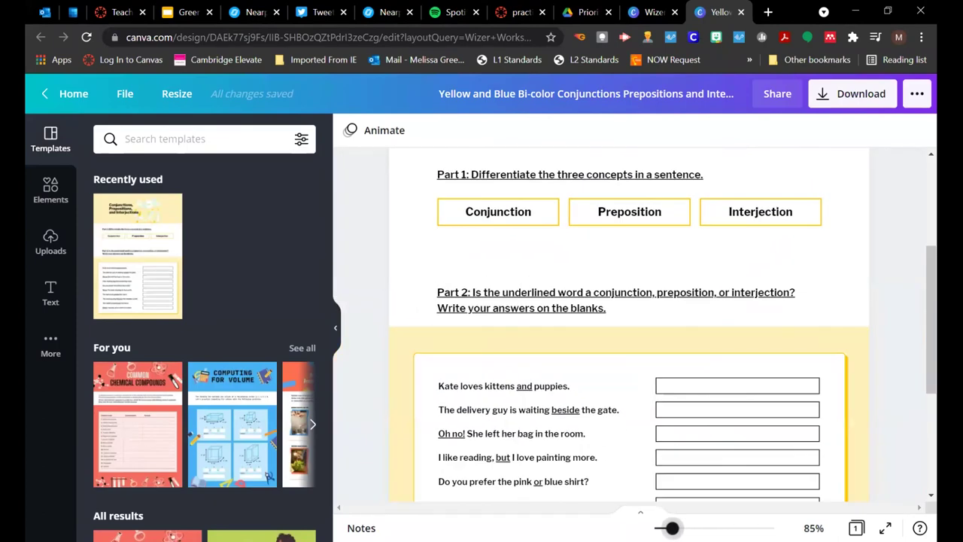
pyautogui.scroll(3, 617, 286)
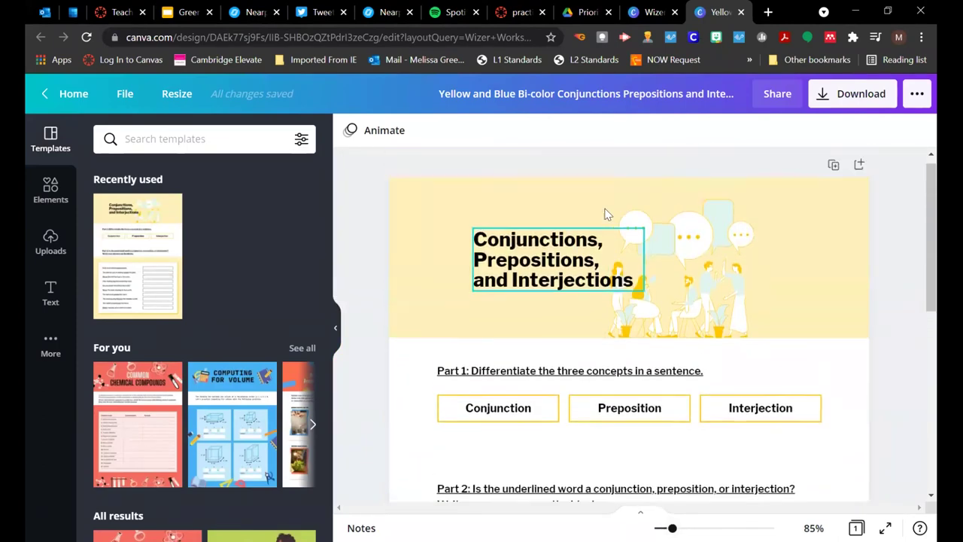
pyautogui.scroll(1, 632, 264)
pyautogui.scroll(-3, 647, 338)
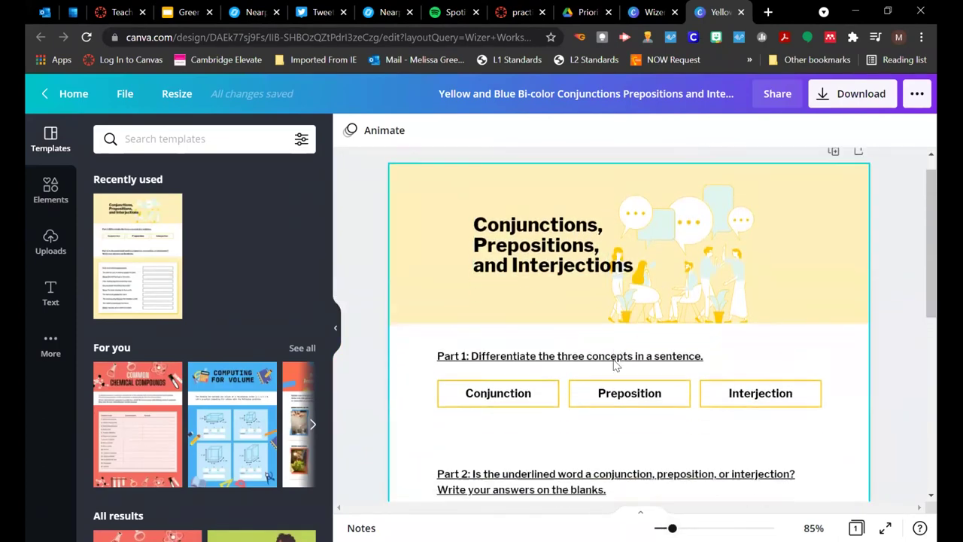
# Step: Replace the 'Conjunction' label in the first Part 1 box with 'Noun'
pyautogui.click(515, 291)
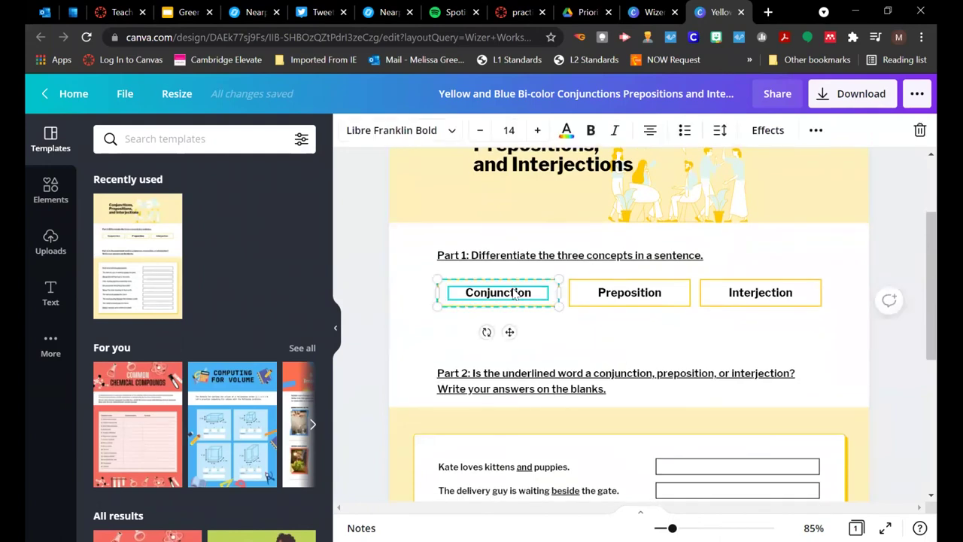
pyautogui.moveTo(499, 295); pyautogui.dragTo(499, 289)
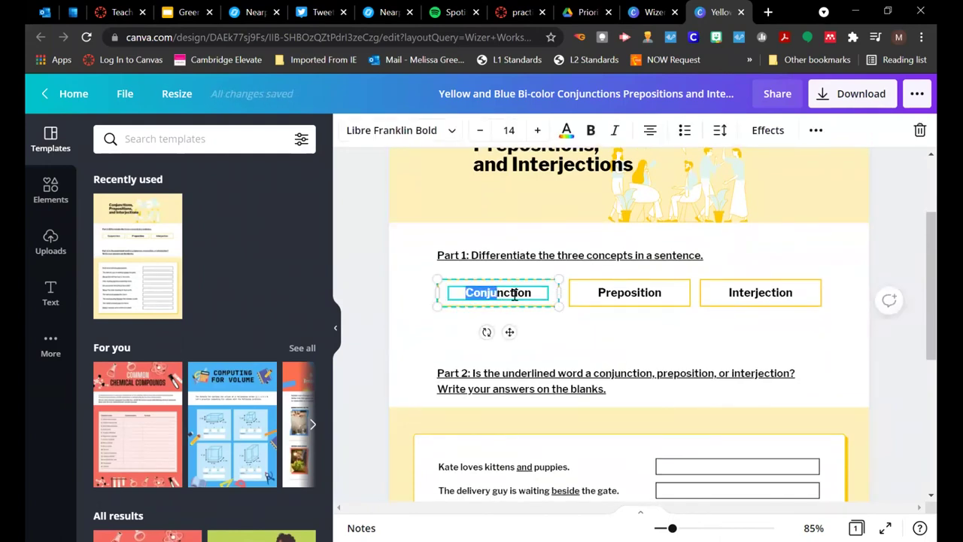
pyautogui.click(525, 292)
pyautogui.doubleClick(525, 292)
pyautogui.write('Noun')
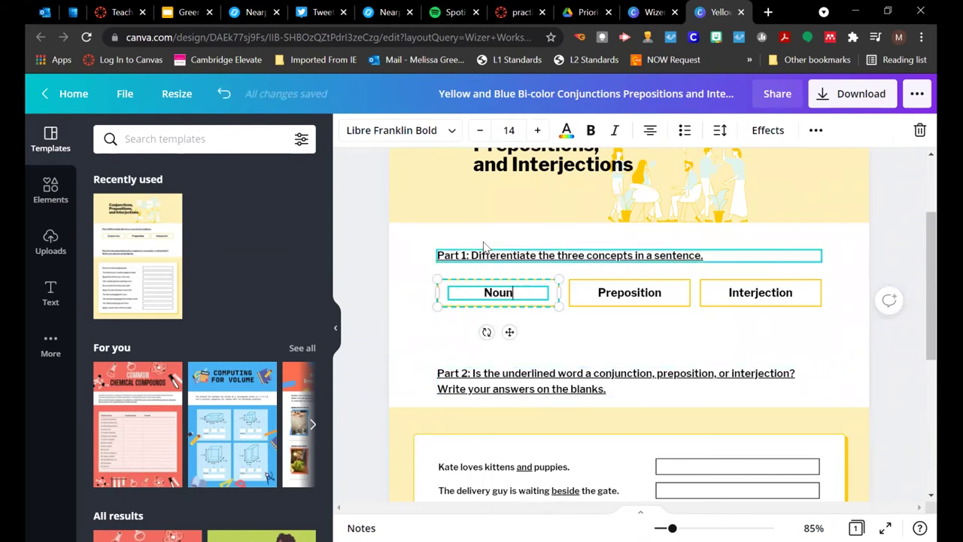
pyautogui.scroll(-3, 540, 407)
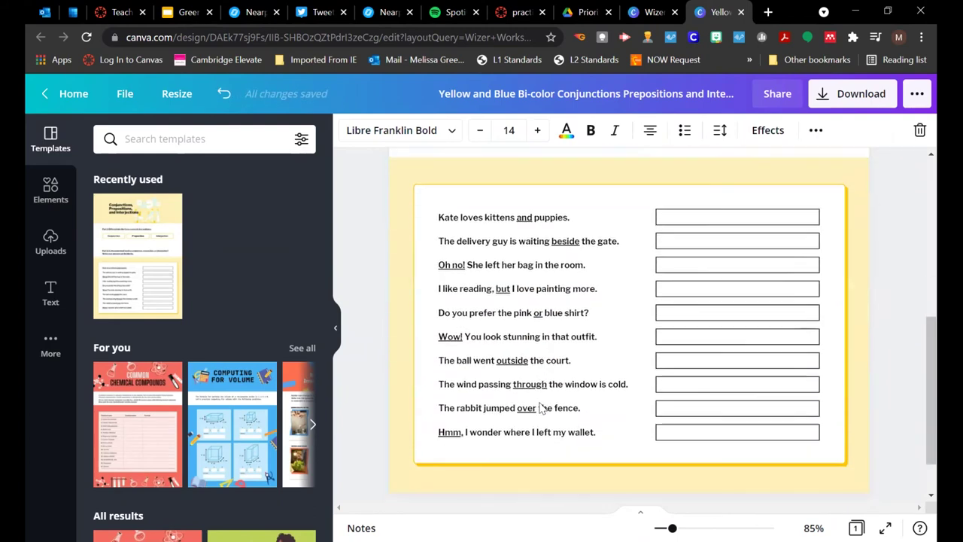
pyautogui.scroll(4, 451, 361)
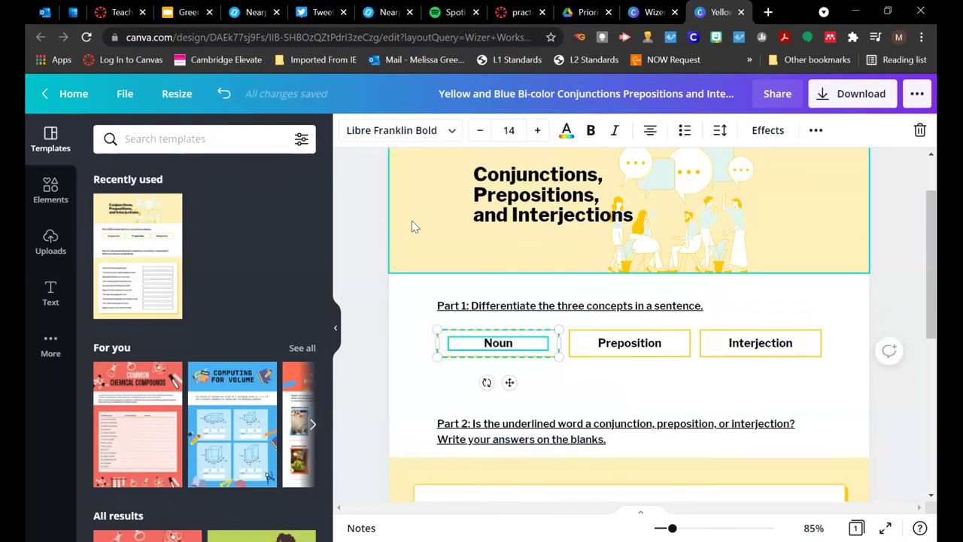
pyautogui.click(414, 226)
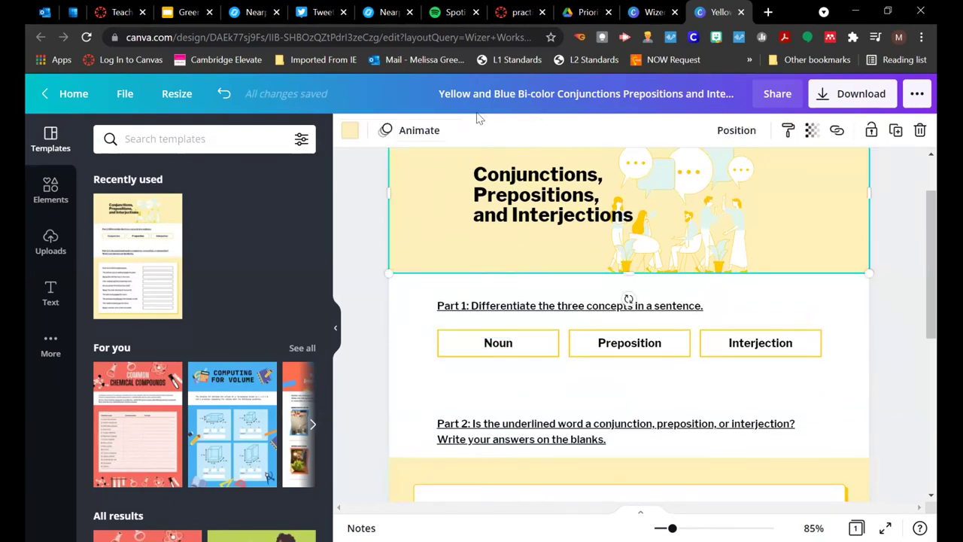
# Step: Make the header background pink and change the people illustration's yellow accents to dark blue
pyautogui.click(350, 130)
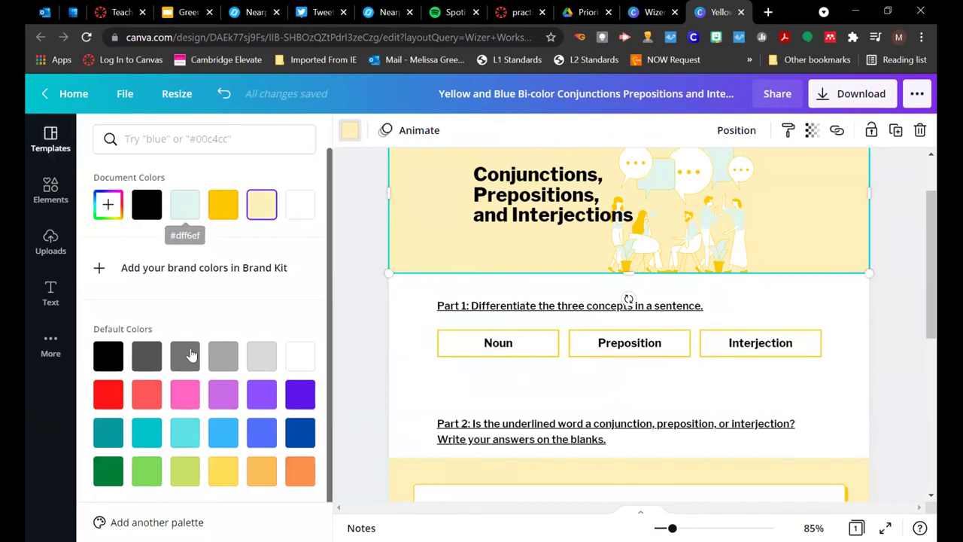
pyautogui.click(187, 401)
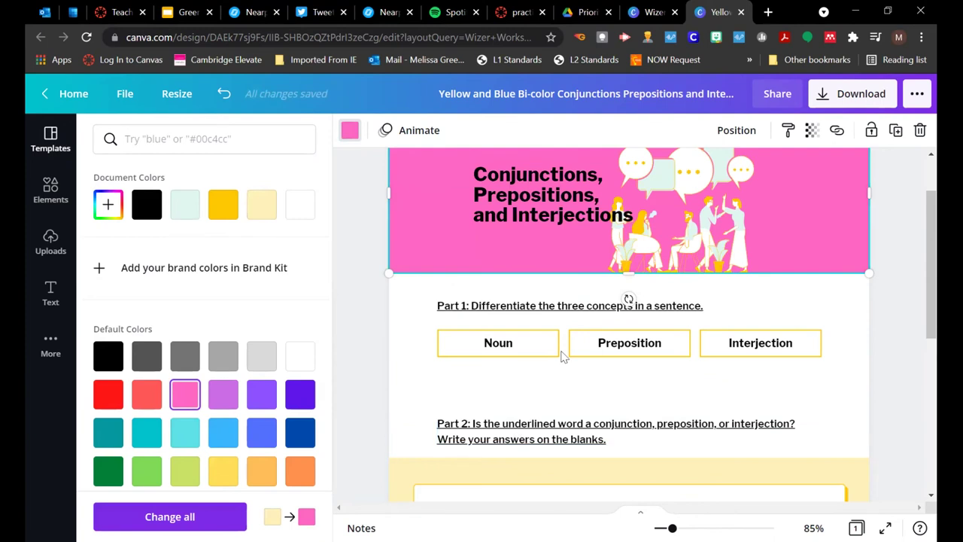
pyautogui.click(643, 259)
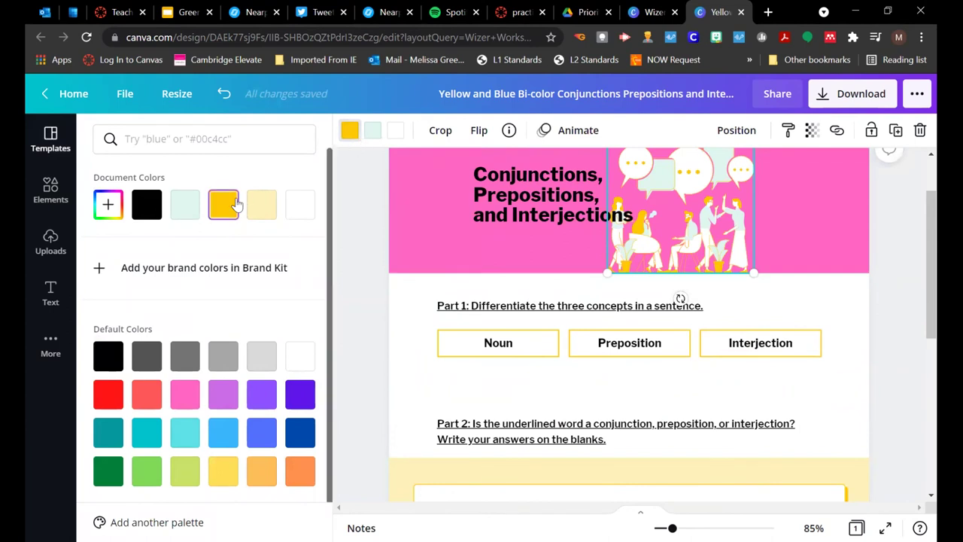
pyautogui.click(350, 130)
pyautogui.click(309, 426)
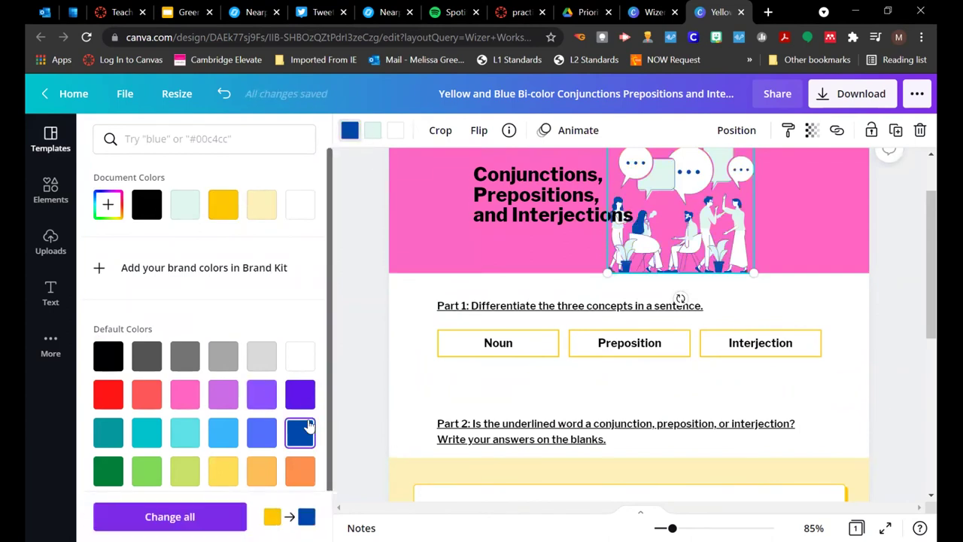
pyautogui.scroll(-3, 792, 364)
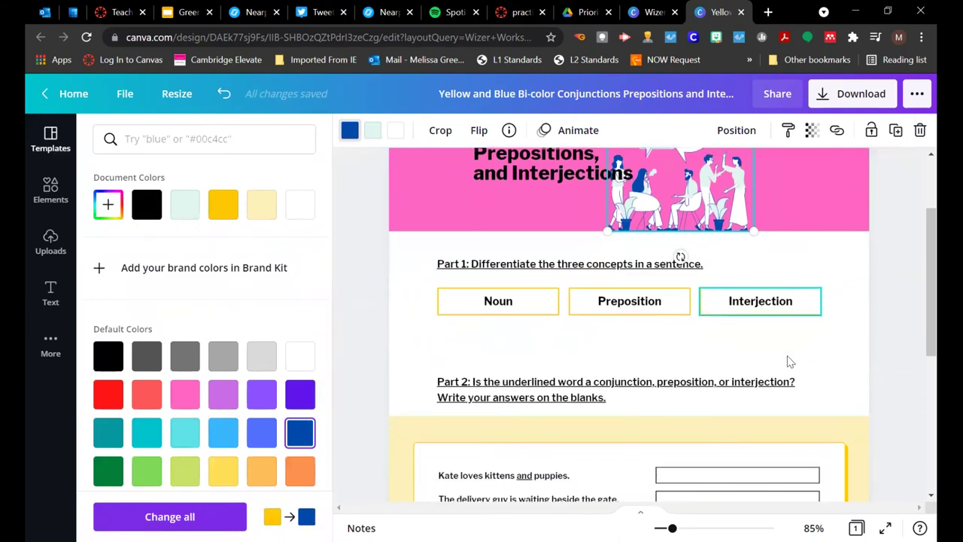
pyautogui.scroll(-5, 788, 358)
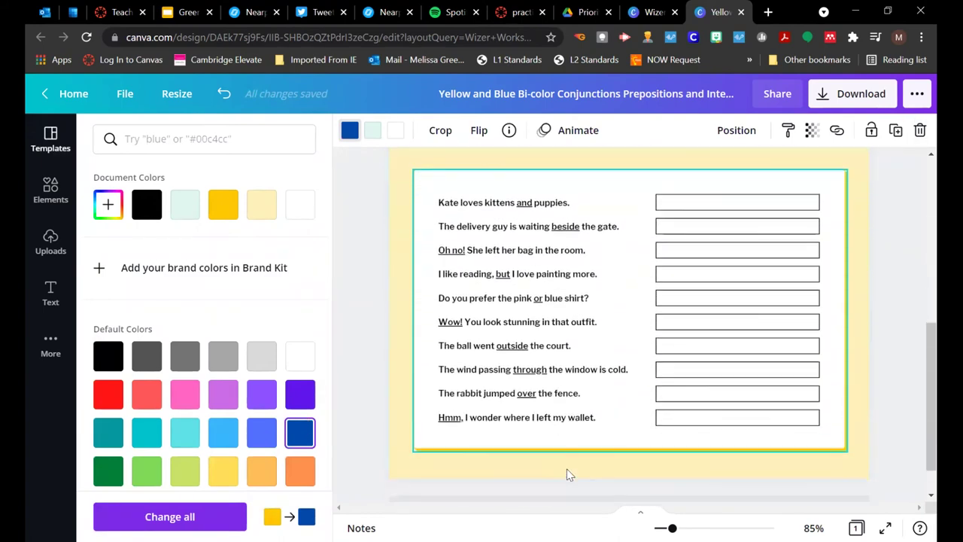
# Step: Browse the template results, pick a yellow worksheet template, then dismiss the add-template prompt
pyautogui.click(534, 369)
pyautogui.click(534, 369)
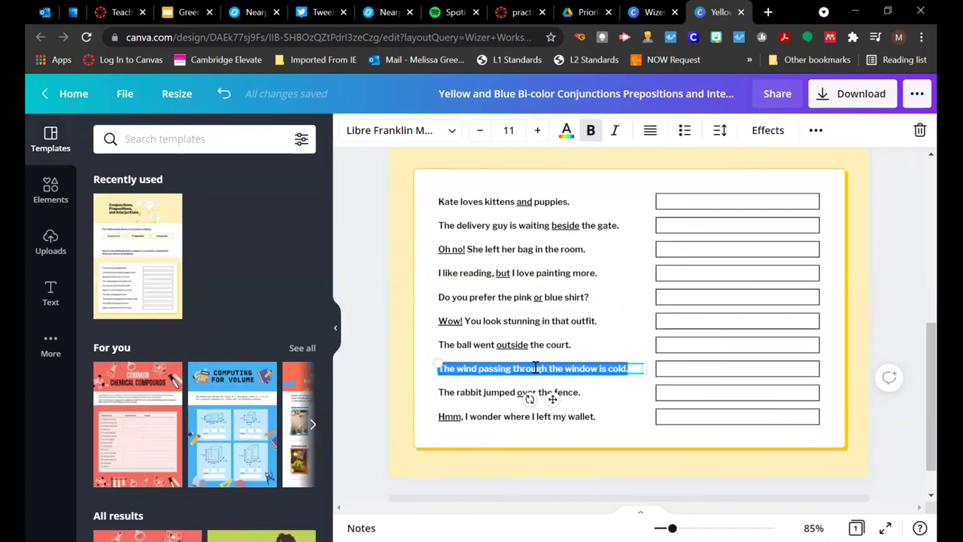
pyautogui.scroll(-1, 545, 490)
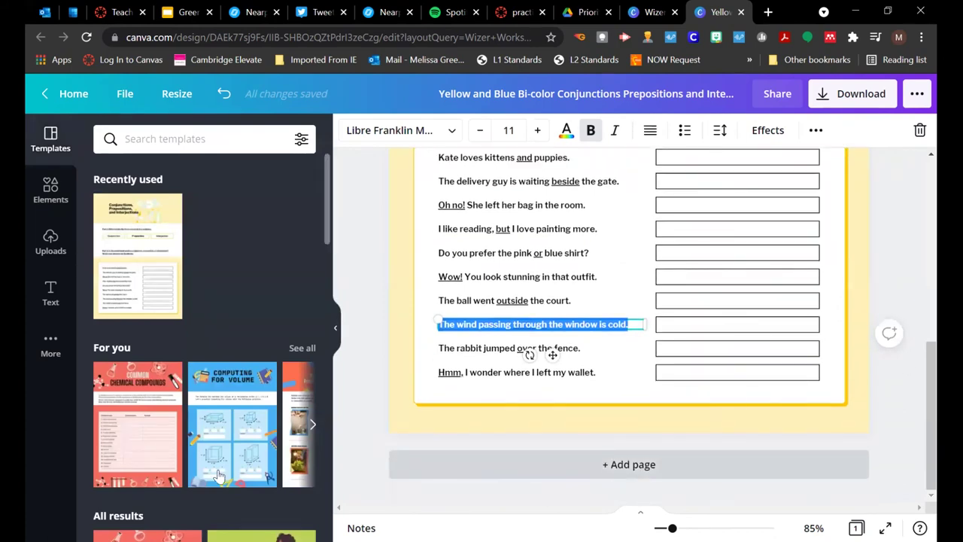
pyautogui.scroll(-3, 285, 414)
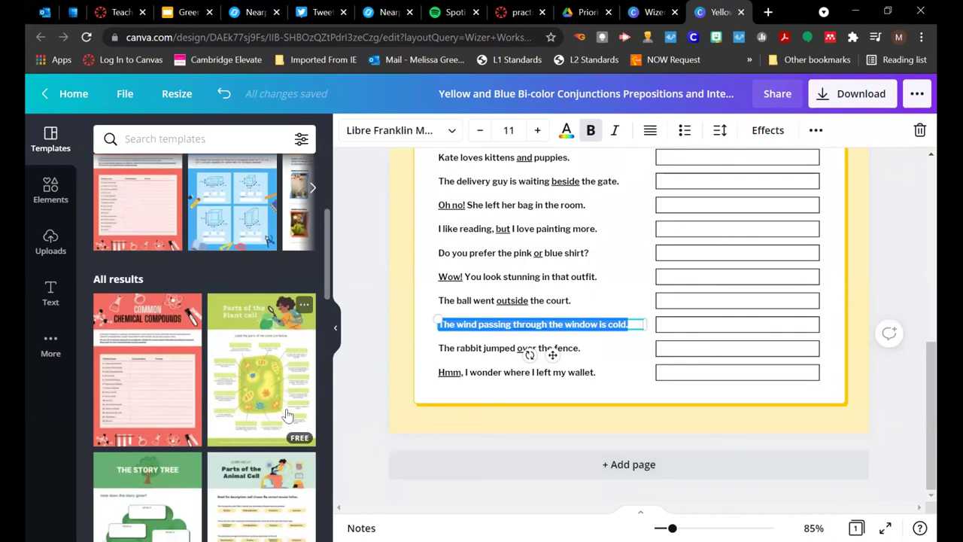
pyautogui.scroll(-3, 286, 414)
pyautogui.click(255, 466)
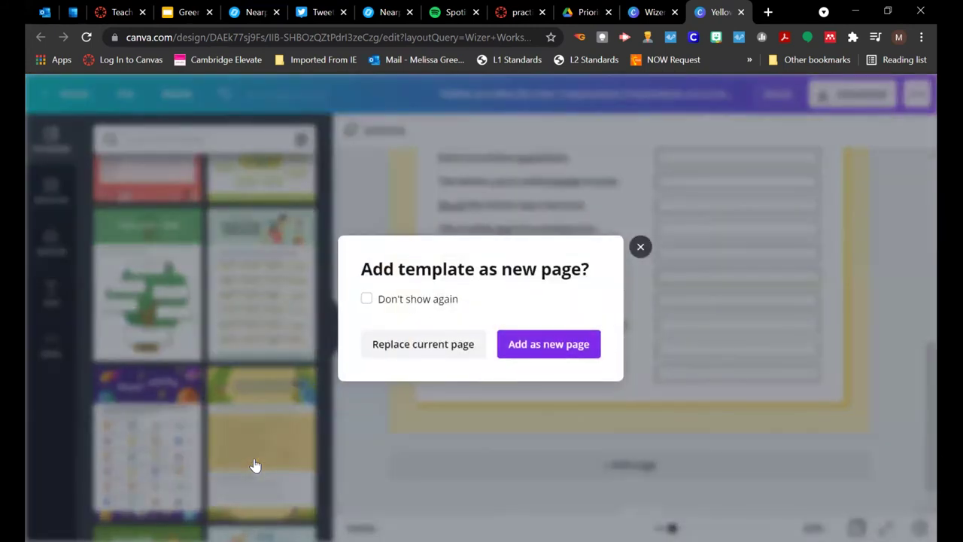
pyautogui.click(641, 249)
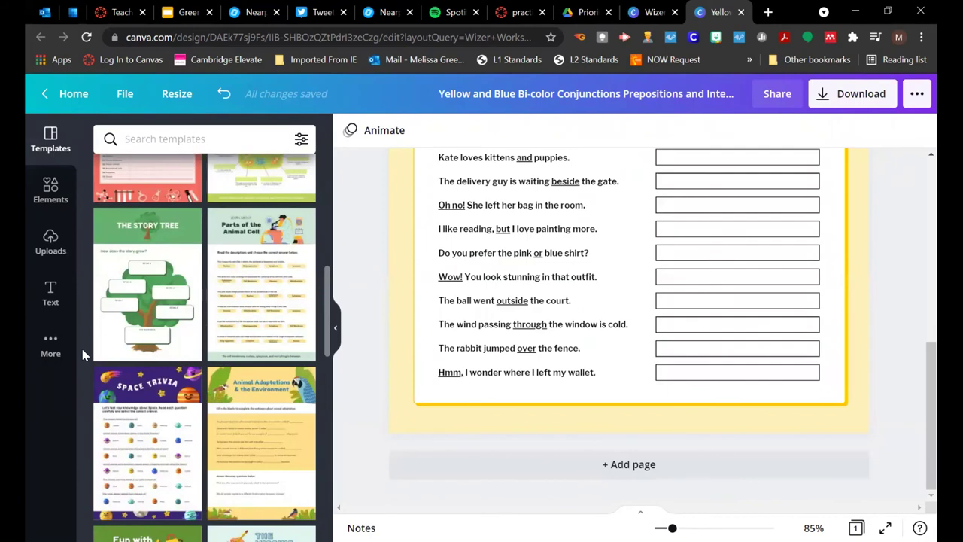
pyautogui.scroll(3, 527, 368)
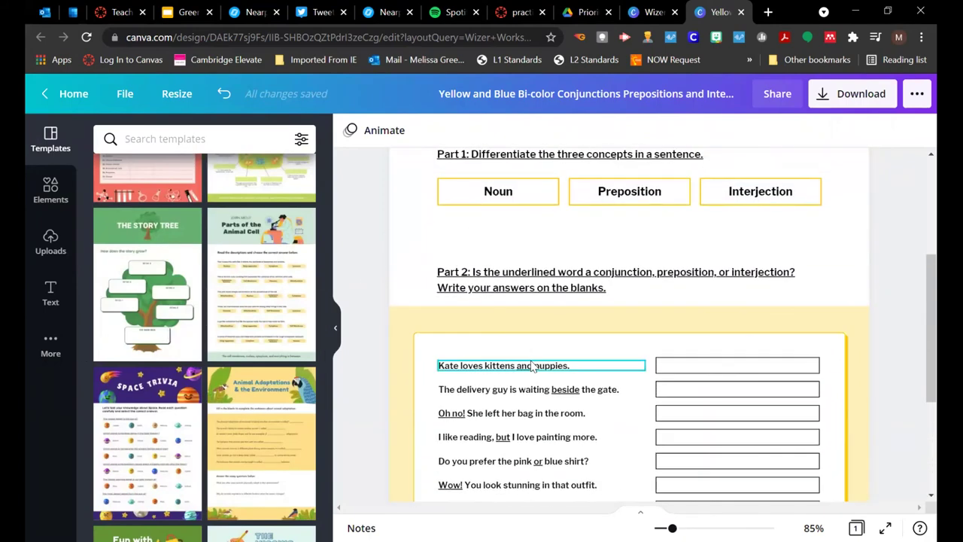
# Step: Add the wavy frame from Elements and fill it with the uploaded Newton Technology logo
pyautogui.click(51, 196)
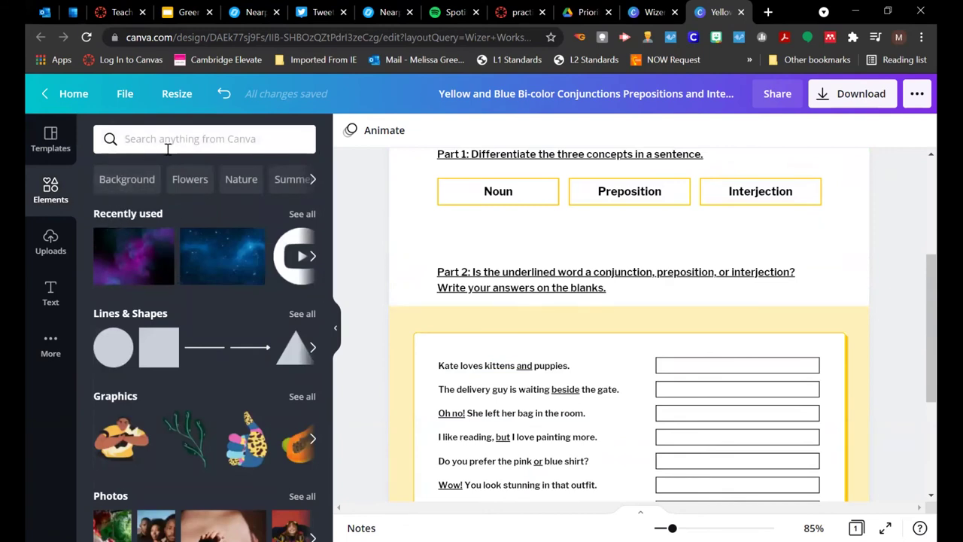
pyautogui.scroll(-3, 132, 353)
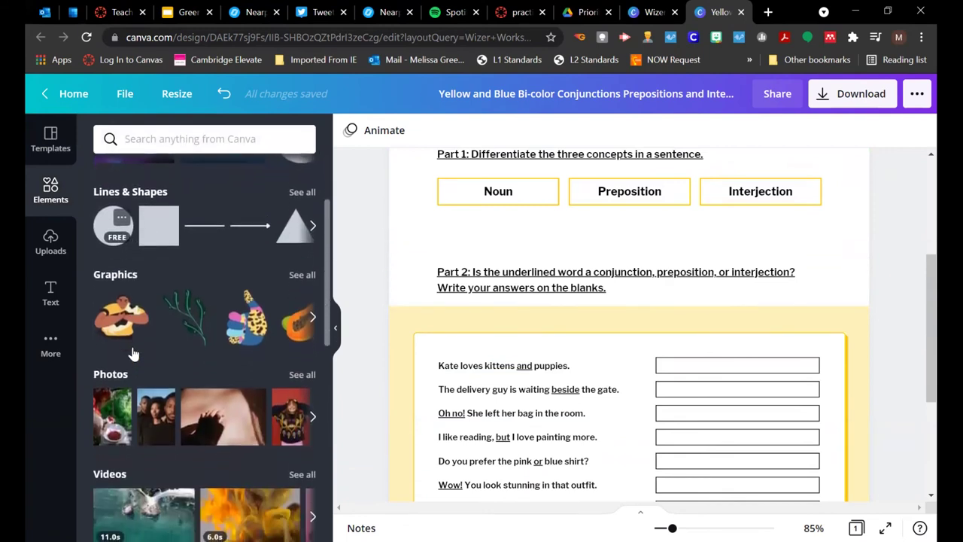
pyautogui.scroll(-2, 193, 240)
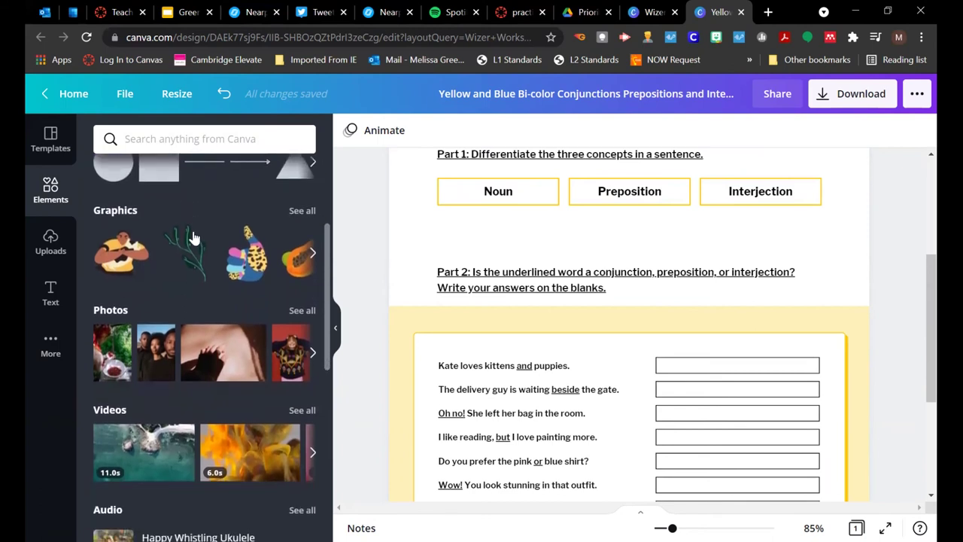
pyautogui.scroll(-2, 195, 270)
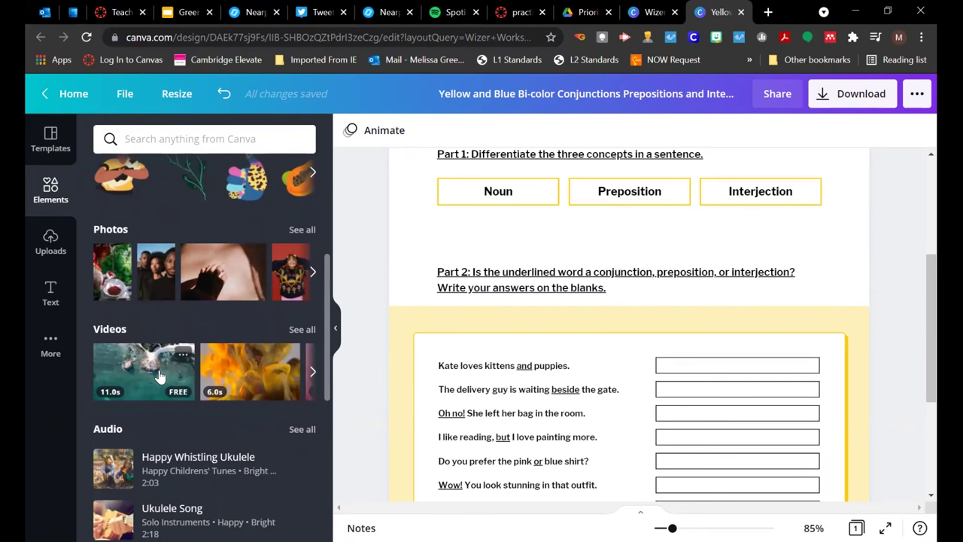
pyautogui.scroll(-5, 243, 431)
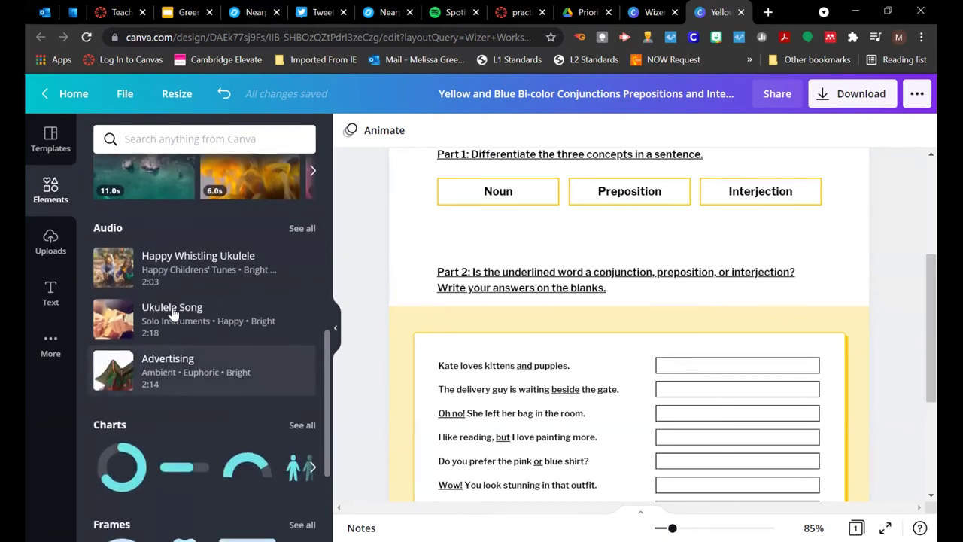
pyautogui.scroll(-4, 170, 377)
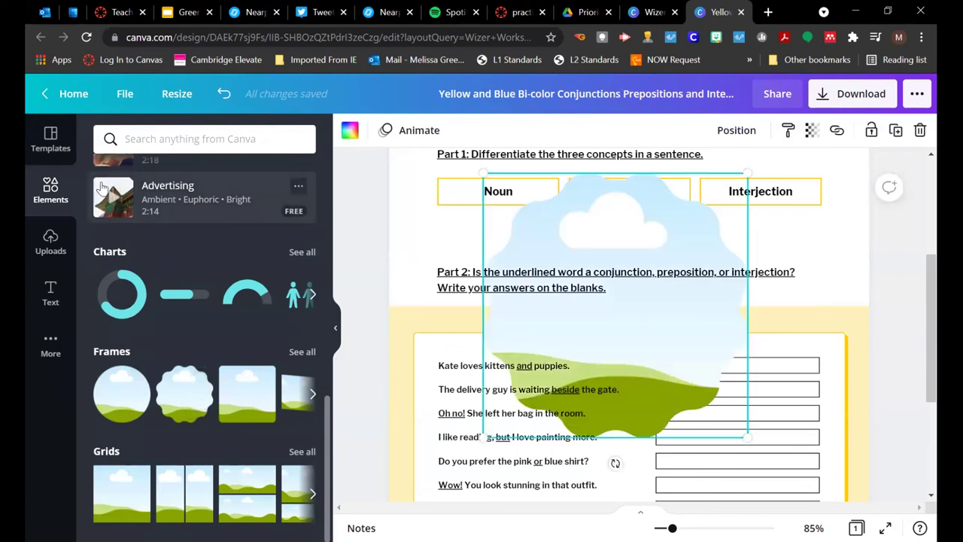
pyautogui.click(50, 239)
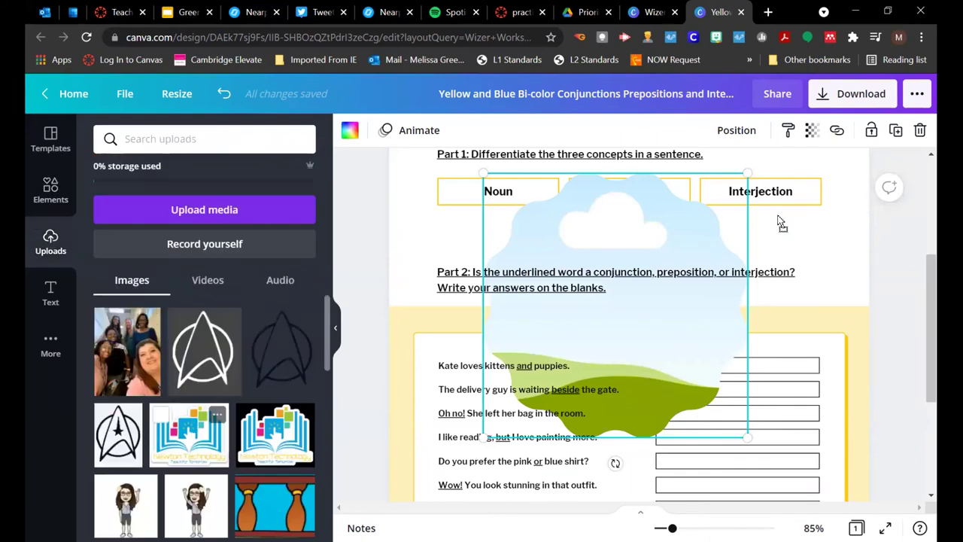
pyautogui.moveTo(592, 222); pyautogui.dragTo(508, 278)
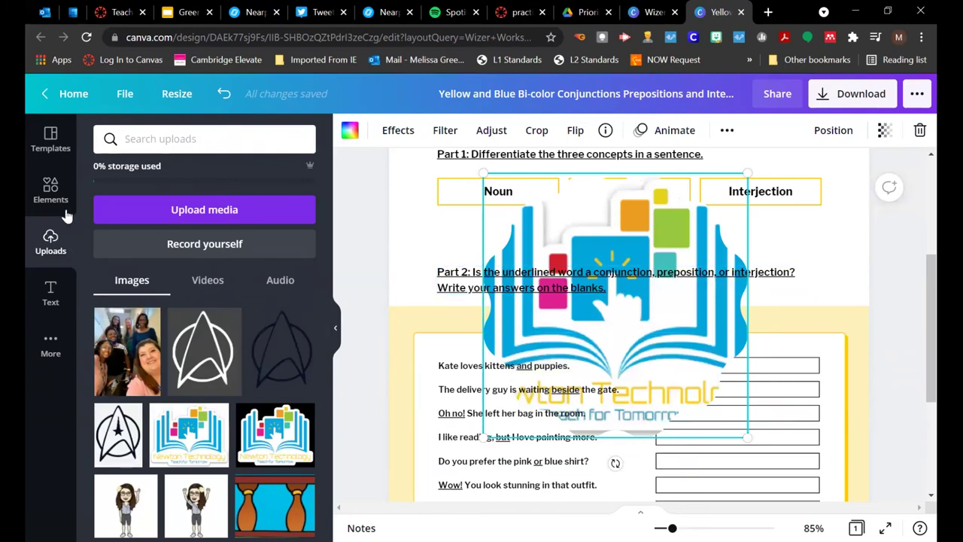
pyautogui.click(50, 190)
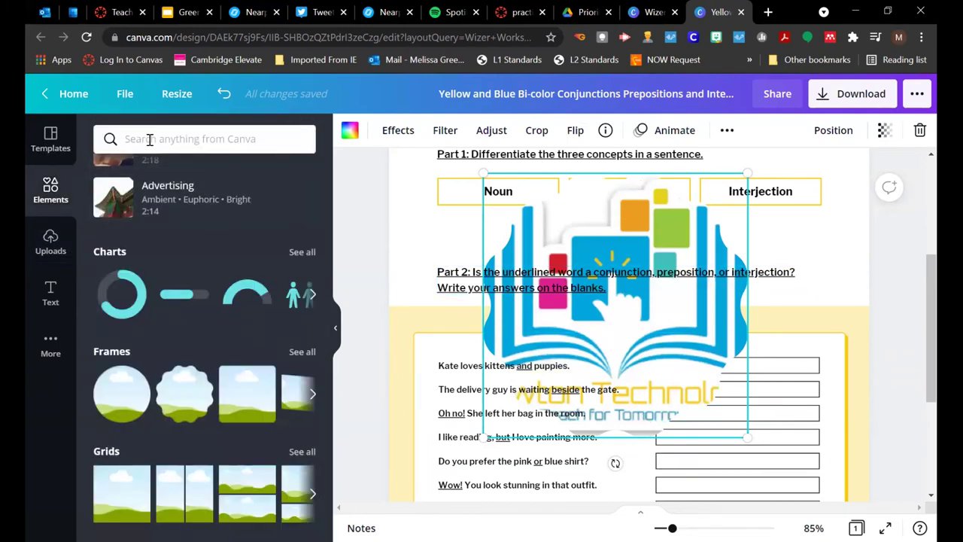
pyautogui.click(150, 139)
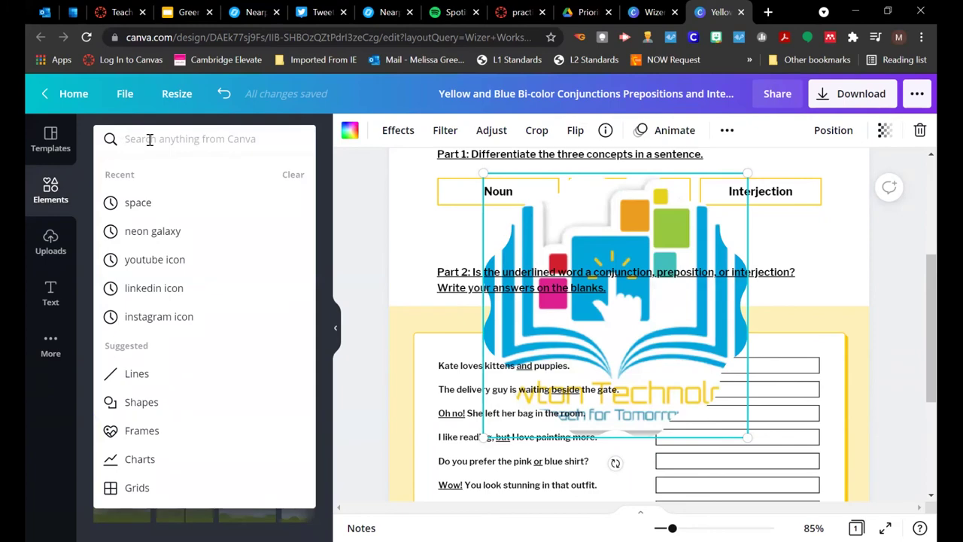
# Step: Search elements for 'pinata' and add the rainbow llama piñata graphic to the page
pyautogui.write('pinata')
pyautogui.press('Return')
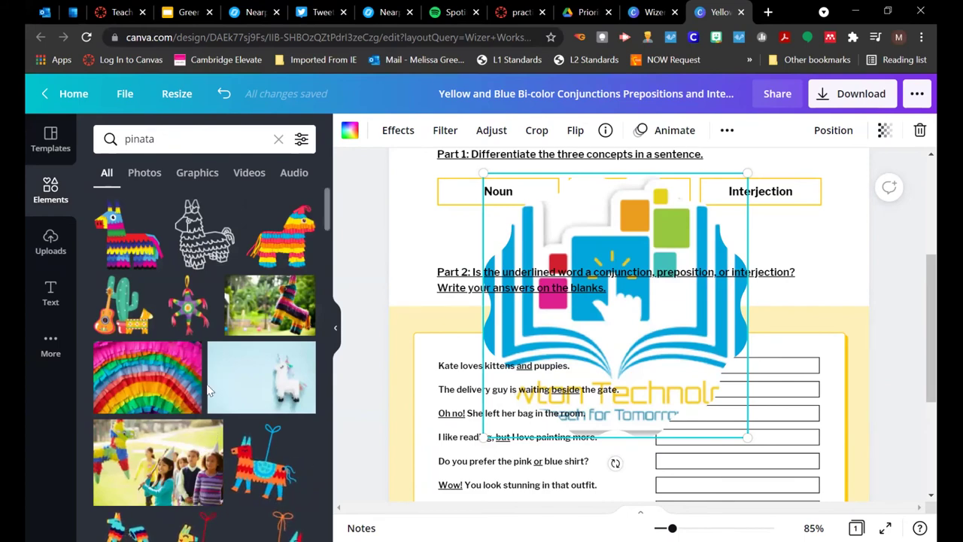
pyautogui.scroll(-2, 209, 390)
pyautogui.scroll(-3, 209, 390)
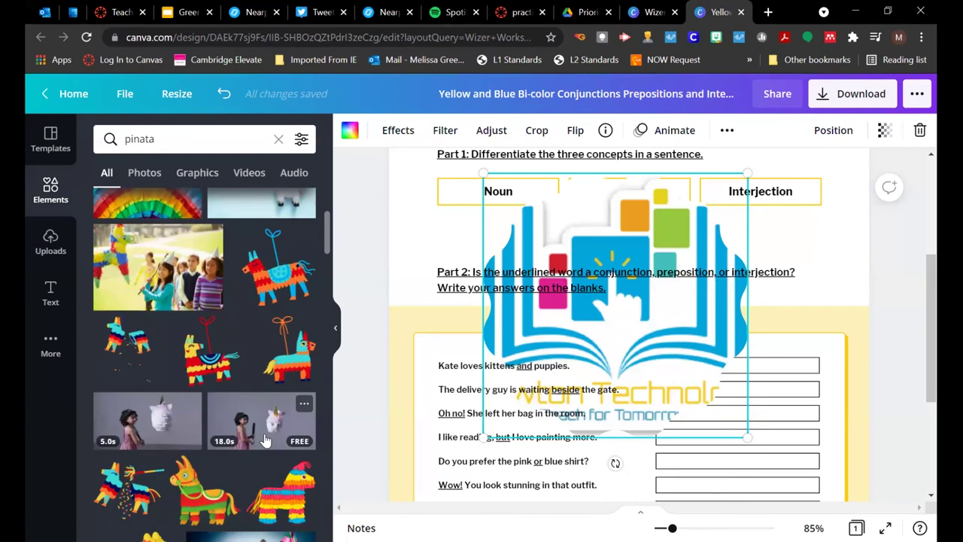
pyautogui.scroll(-4, 254, 449)
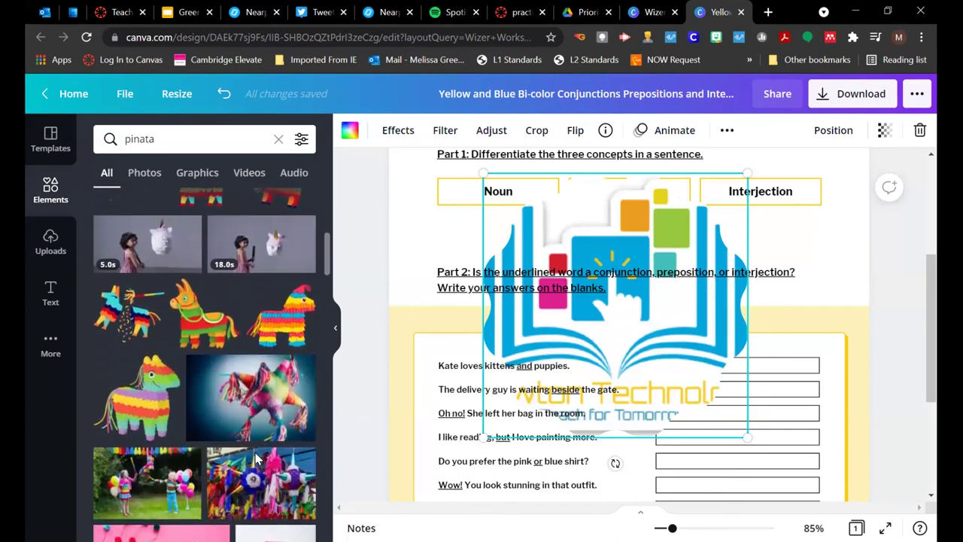
pyautogui.scroll(1, 255, 457)
pyautogui.click(120, 429)
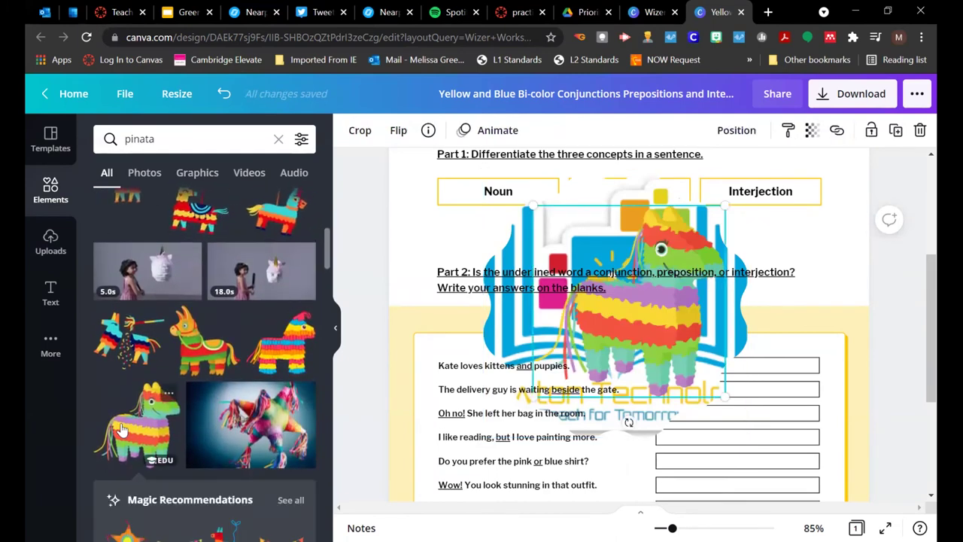
# Step: Bring the piñata to front, shrink it, and place it beside the Noun box
pyautogui.click(503, 296)
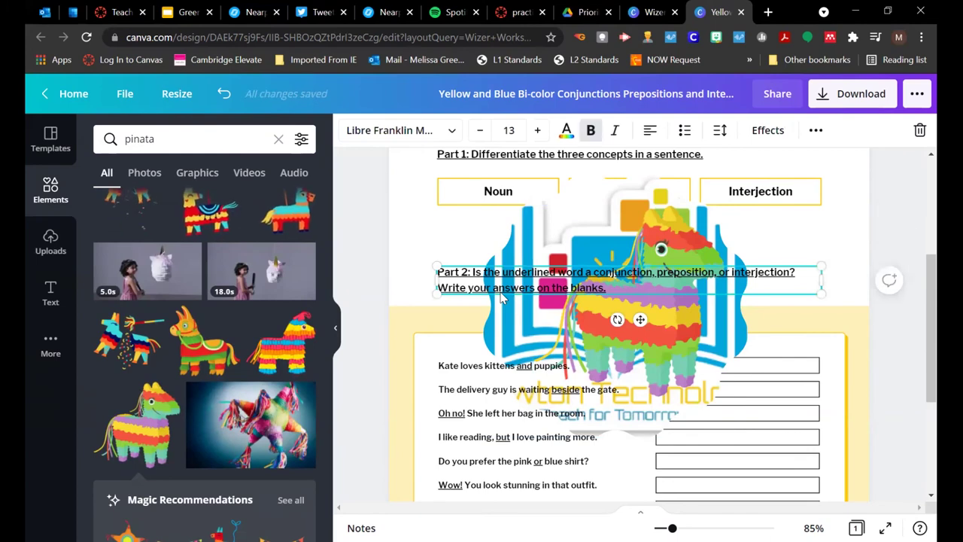
pyautogui.click(501, 319)
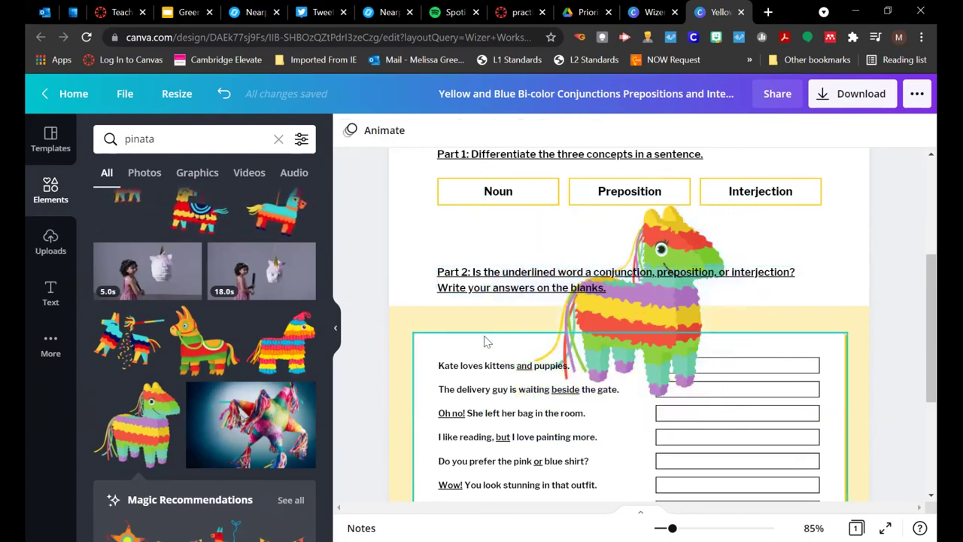
pyautogui.moveTo(677, 256); pyautogui.dragTo(547, 240)
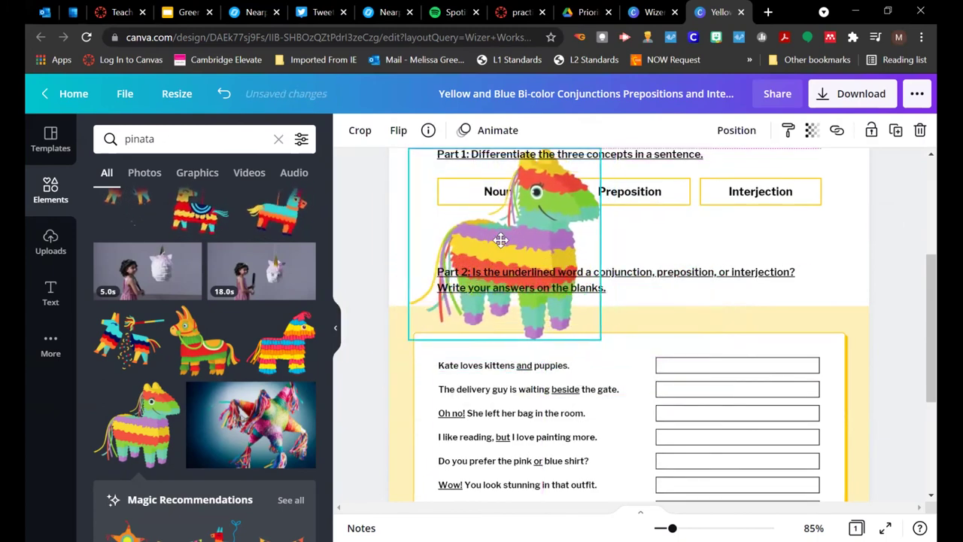
pyautogui.click(741, 132)
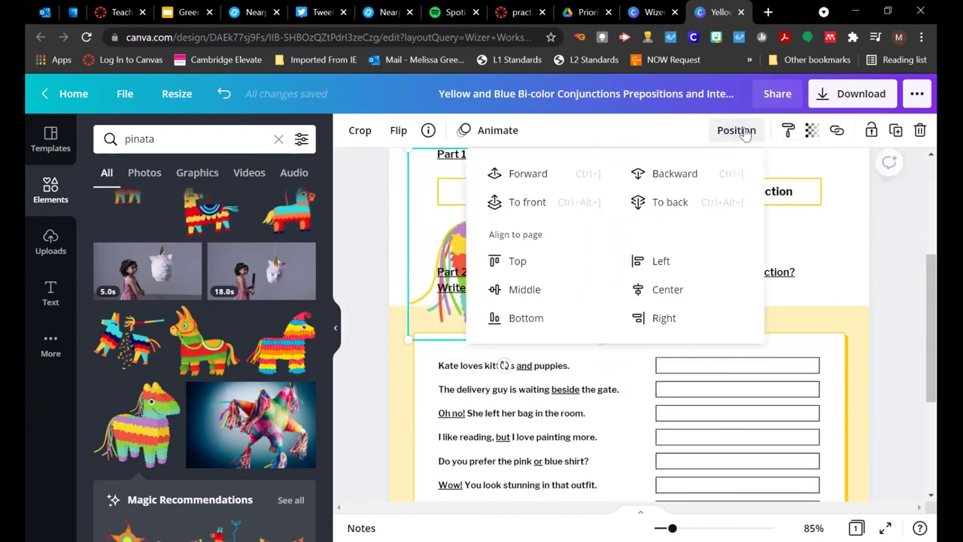
pyautogui.click(534, 197)
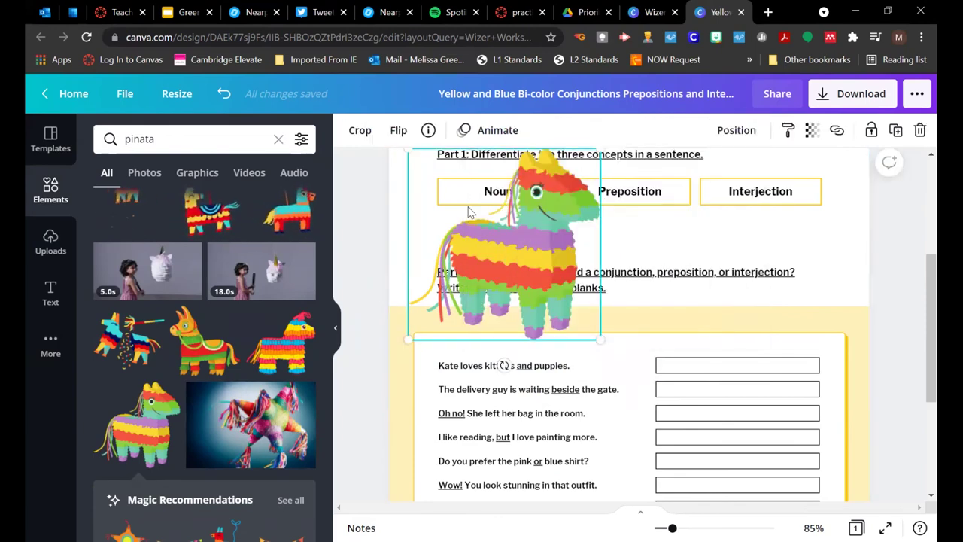
pyautogui.moveTo(406, 153); pyautogui.dragTo(519, 259)
pyautogui.moveTo(568, 316); pyautogui.dragTo(446, 252)
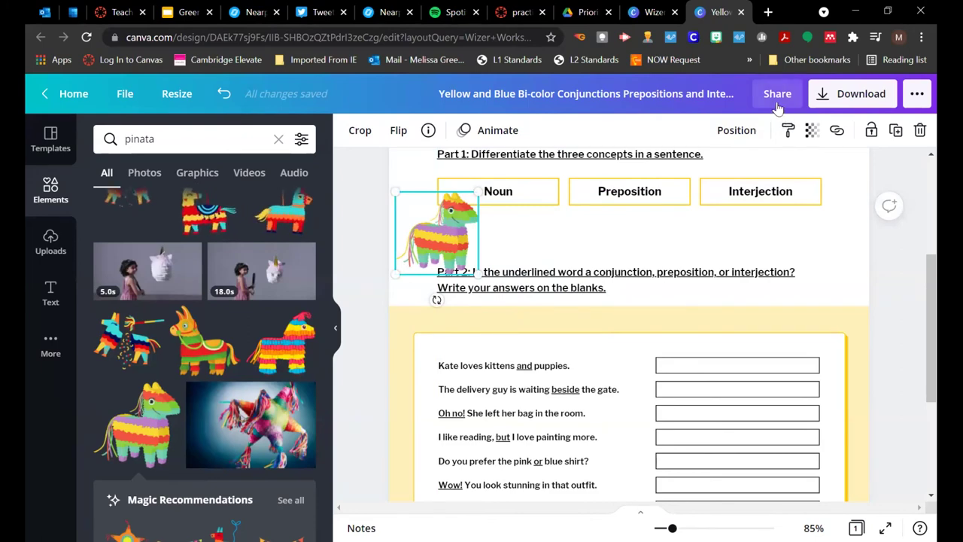
pyautogui.click(745, 228)
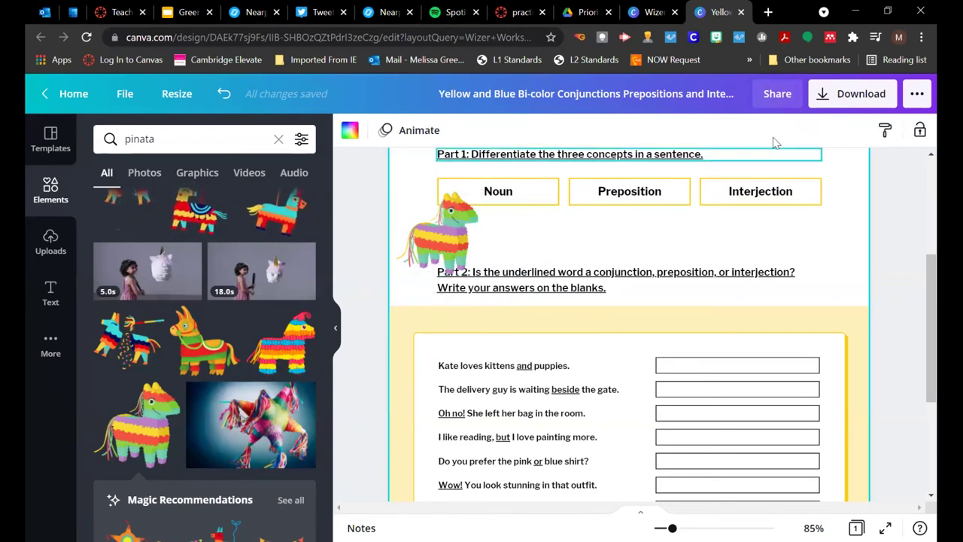
# Step: Review the class's share permission choices, leaving the worksheet Not shared
pyautogui.click(779, 101)
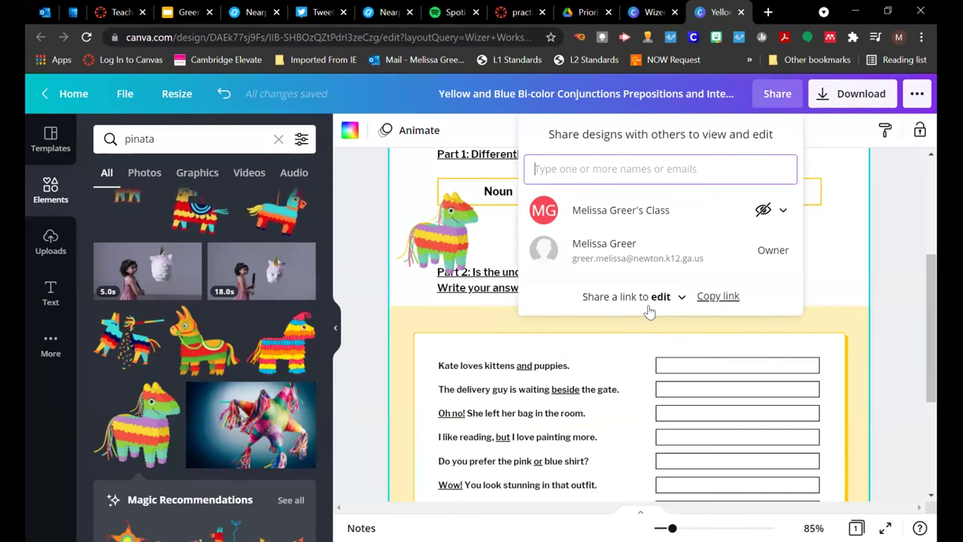
pyautogui.click(629, 215)
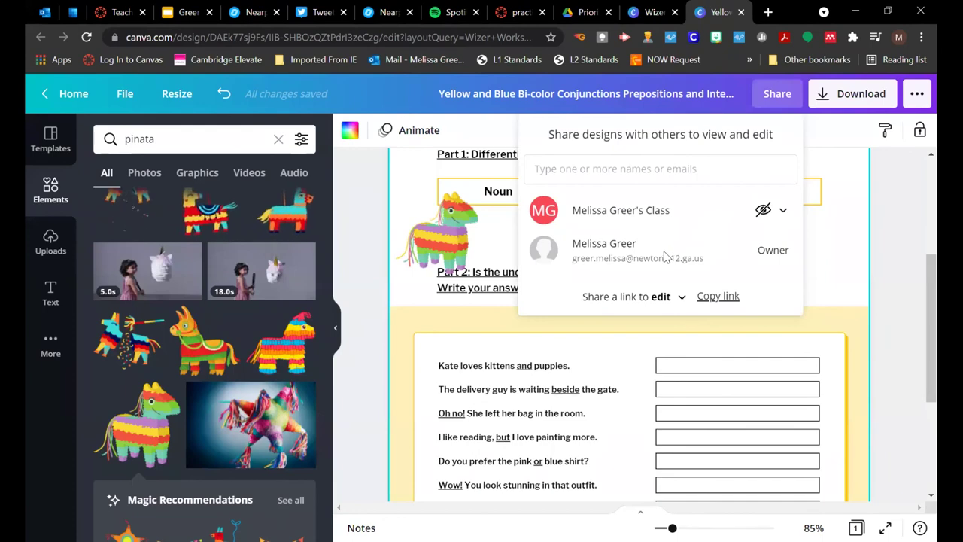
pyautogui.click(775, 213)
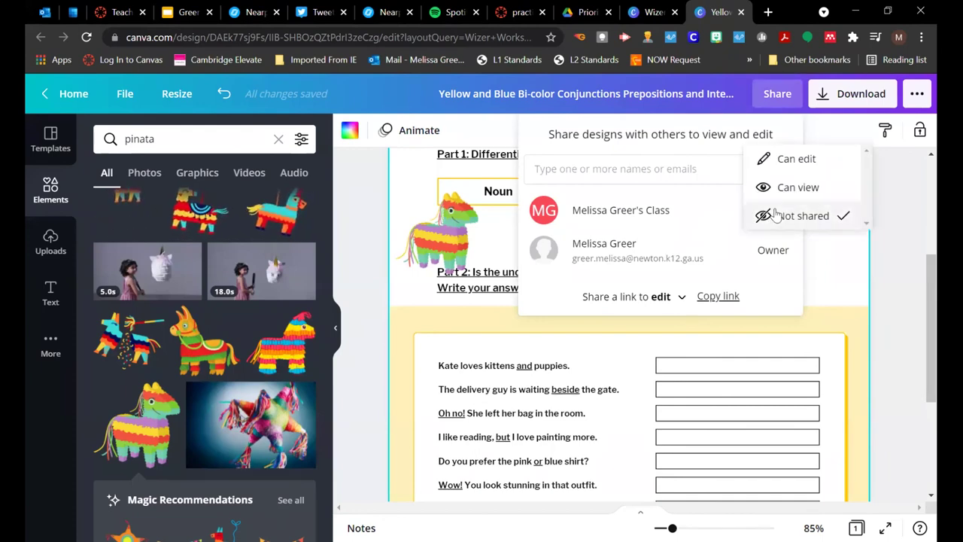
pyautogui.rightClick(775, 215)
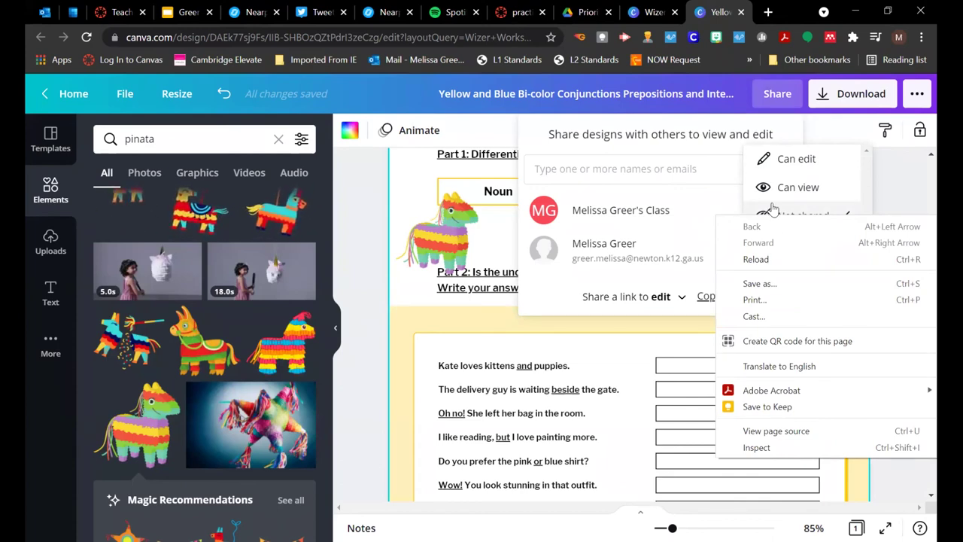
pyautogui.click(775, 214)
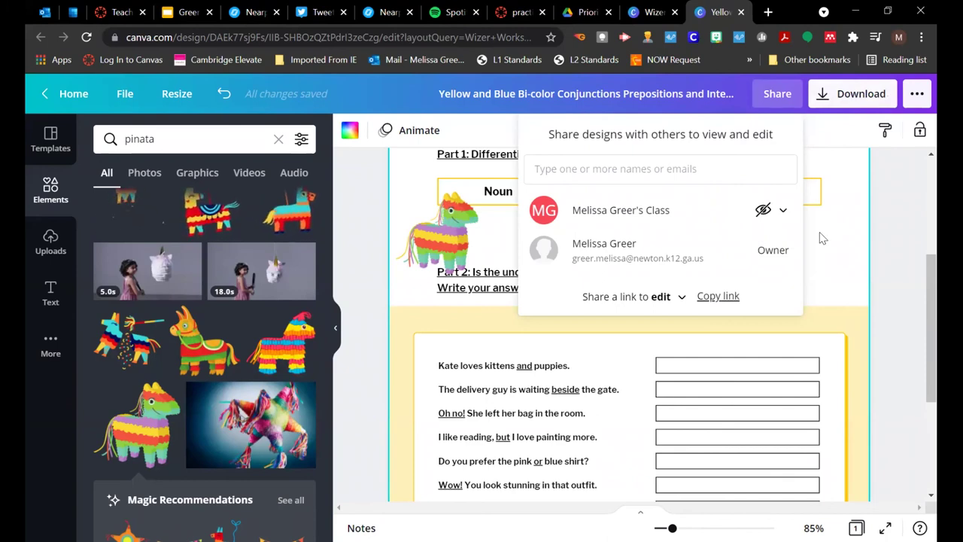
pyautogui.click(884, 95)
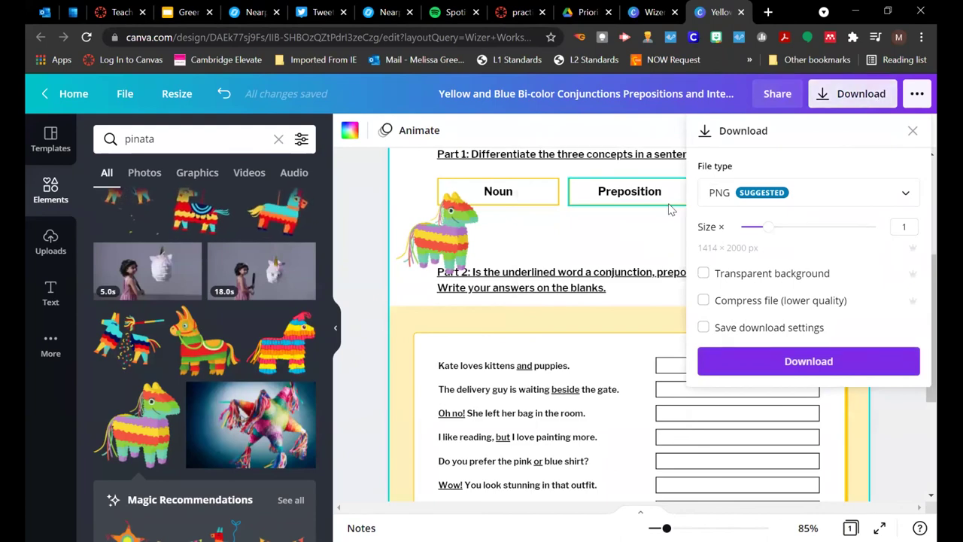
# Step: Check the download file types, keep PNG, and close the panel without downloading
pyautogui.click(782, 197)
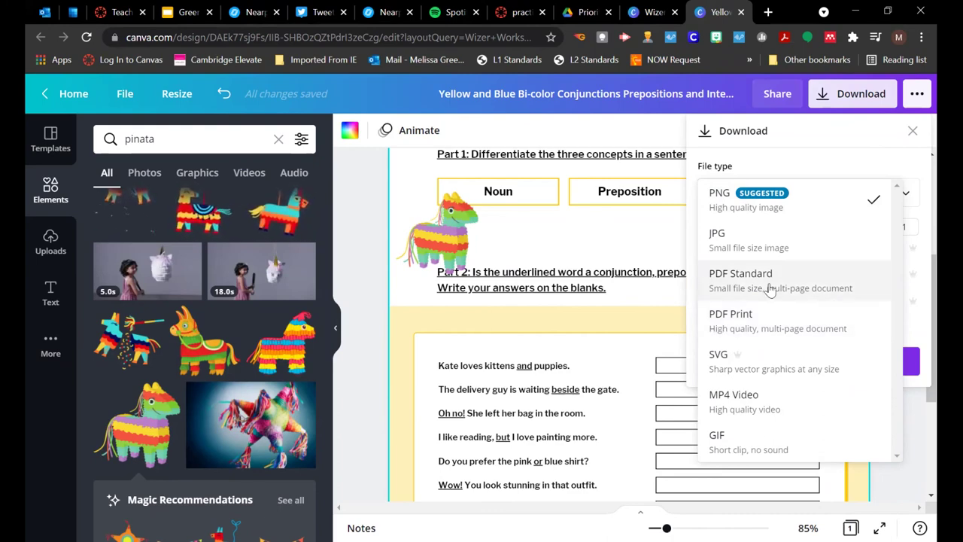
pyautogui.click(903, 142)
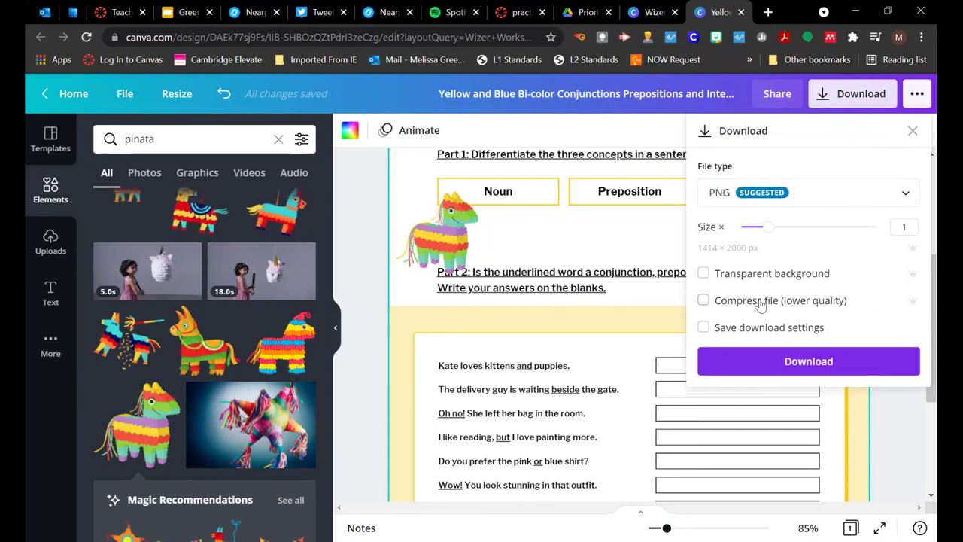
pyautogui.click(913, 134)
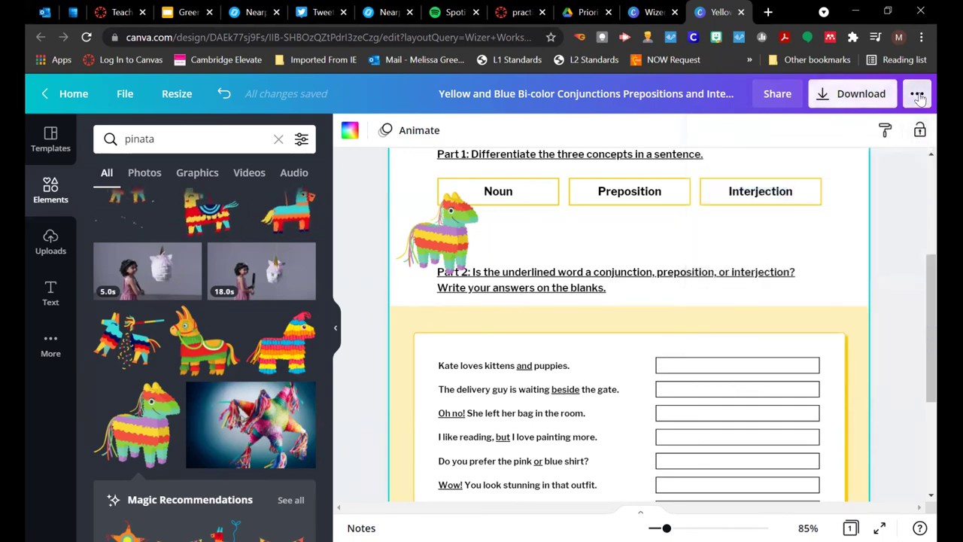
# Step: Start publishing the worksheet as an assignment, entering a placeholder description and continuing
pyautogui.click(918, 95)
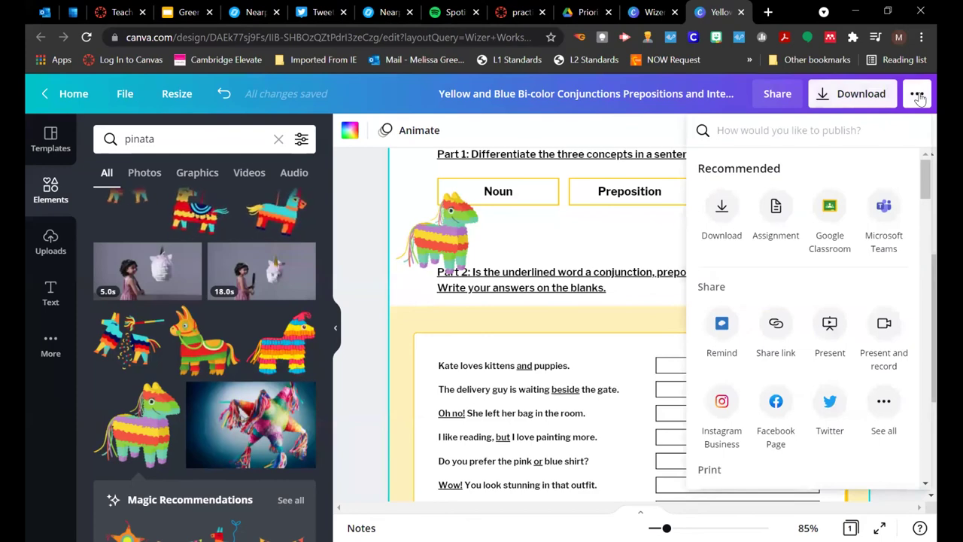
pyautogui.click(776, 208)
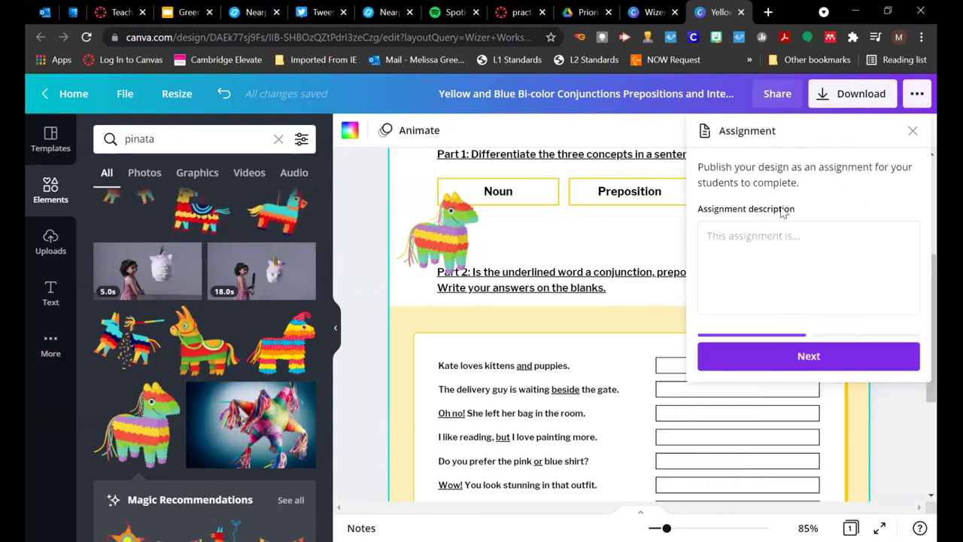
pyautogui.click(772, 235)
pyautogui.write('ngchvkn')
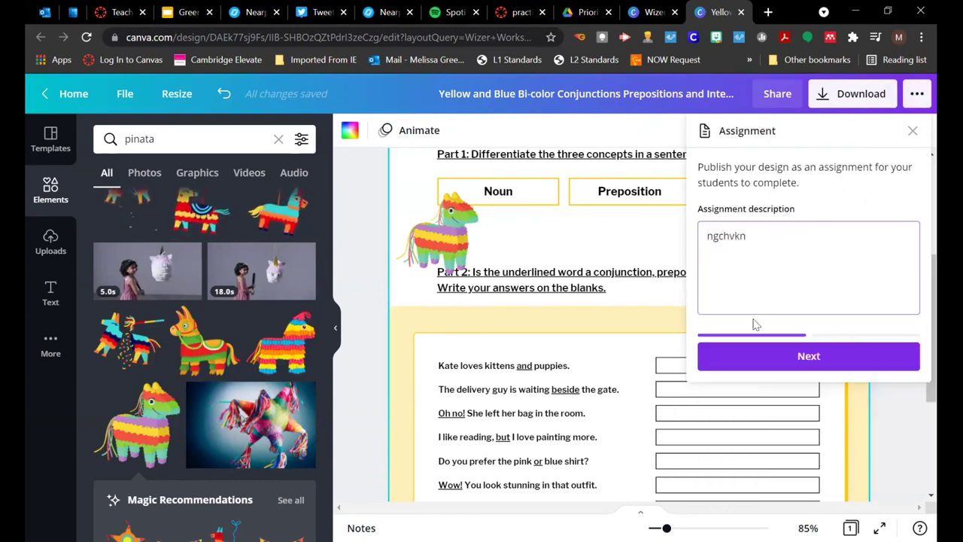
pyautogui.click(741, 364)
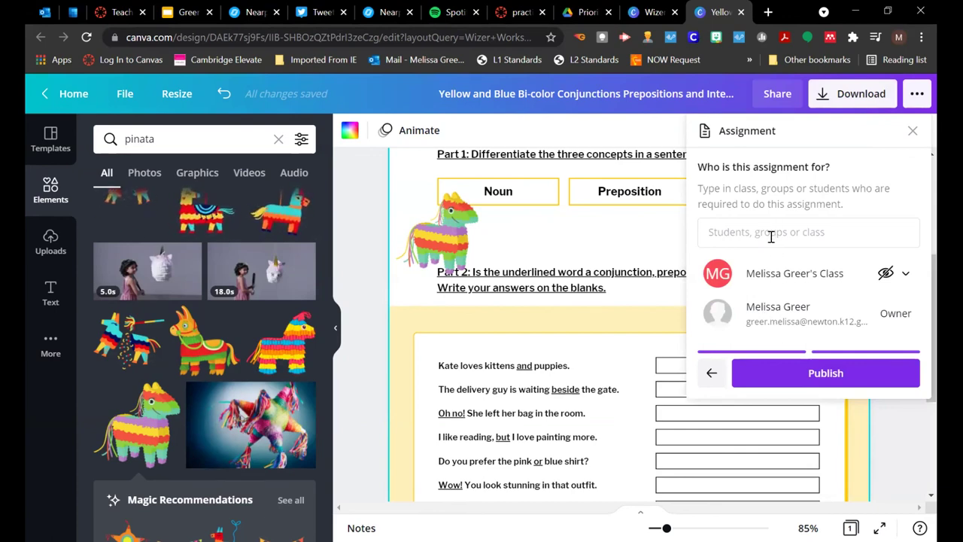
# Step: Scroll the publishing options menu, close it, and bring it back up
pyautogui.click(917, 95)
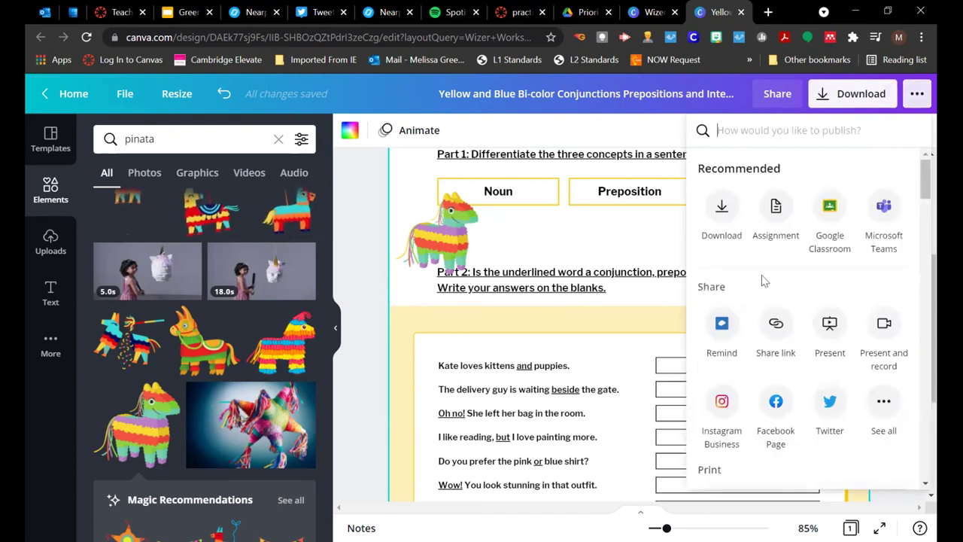
pyautogui.scroll(-2, 870, 253)
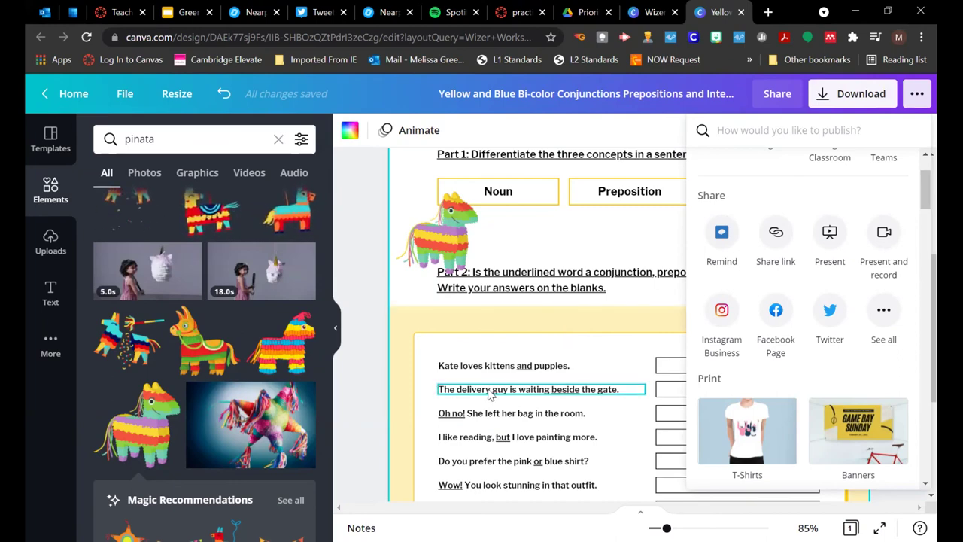
pyautogui.click(919, 106)
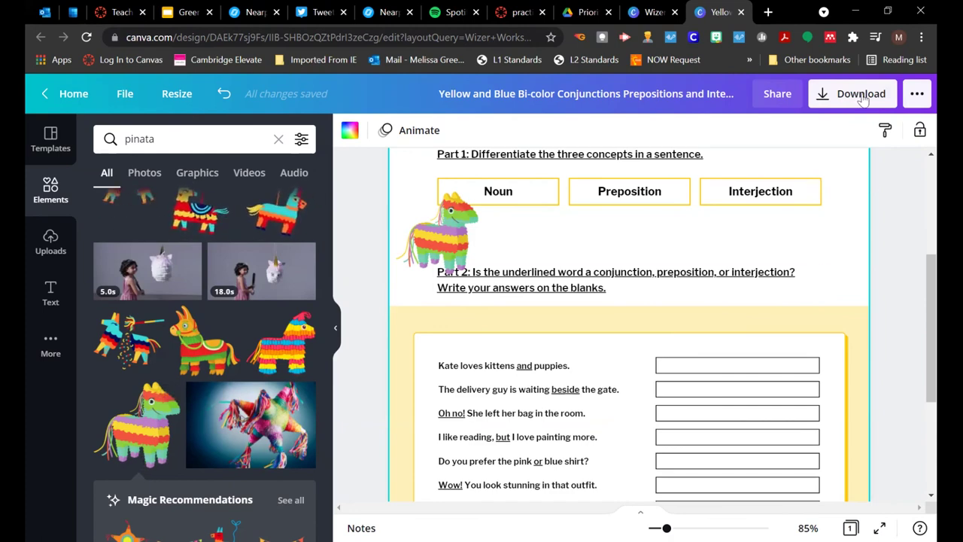
pyautogui.click(917, 95)
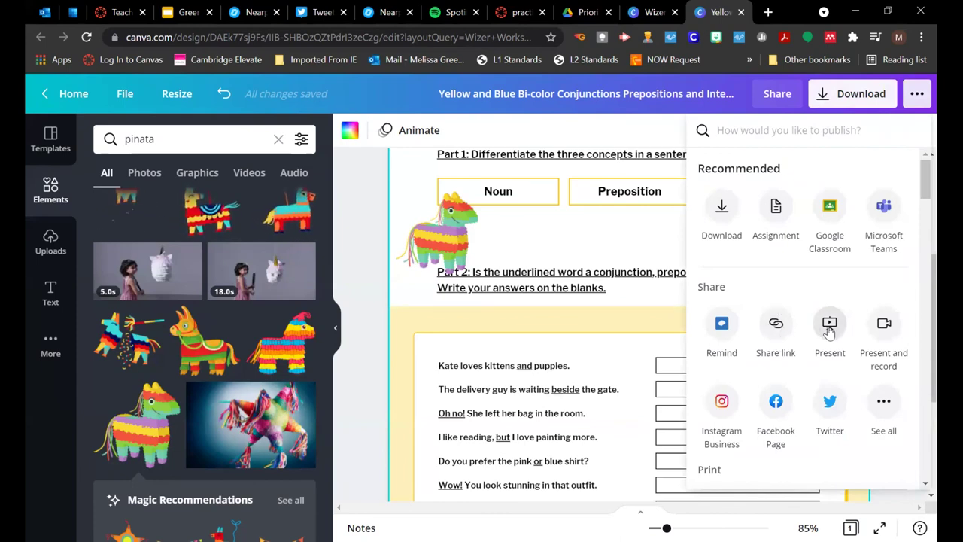
# Step: Preview the T-Shirts print option from the publish menu, close it, and go to Canva Home
pyautogui.scroll(-2, 829, 331)
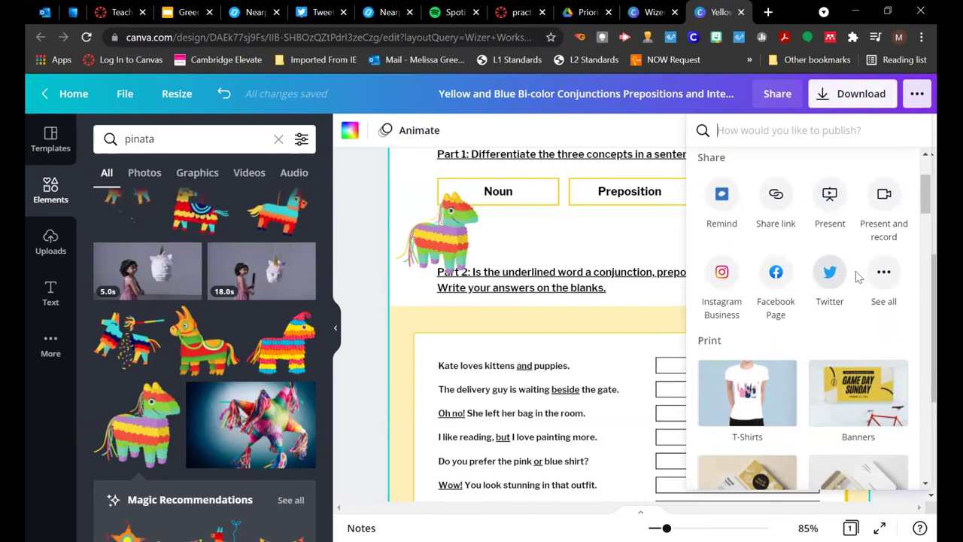
pyautogui.scroll(-2, 828, 384)
pyautogui.scroll(-1, 828, 384)
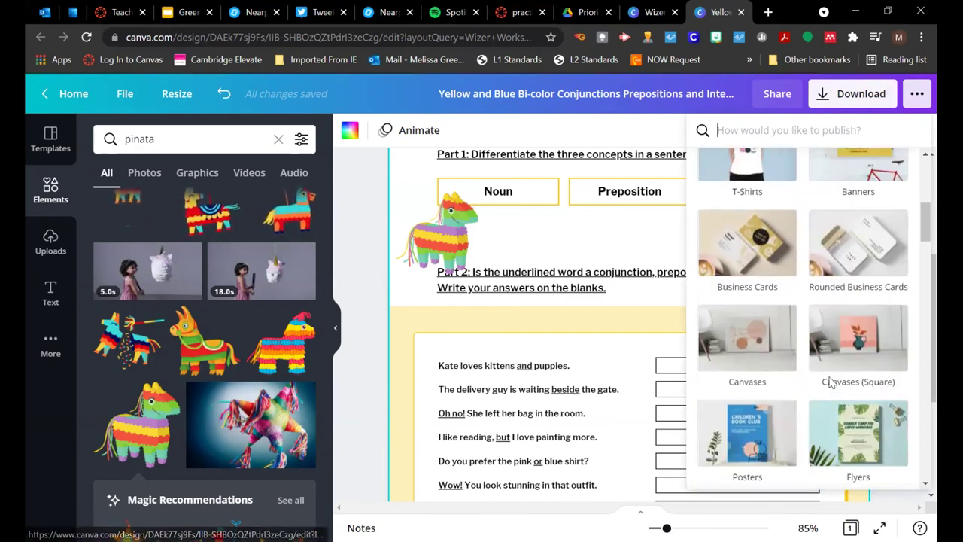
pyautogui.scroll(2, 828, 384)
pyautogui.scroll(-2, 829, 383)
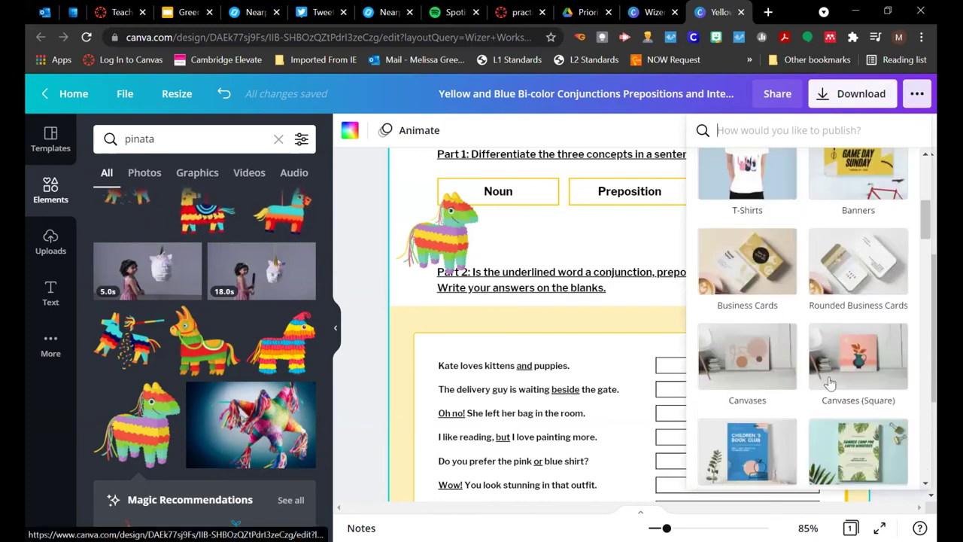
pyautogui.scroll(-4, 829, 384)
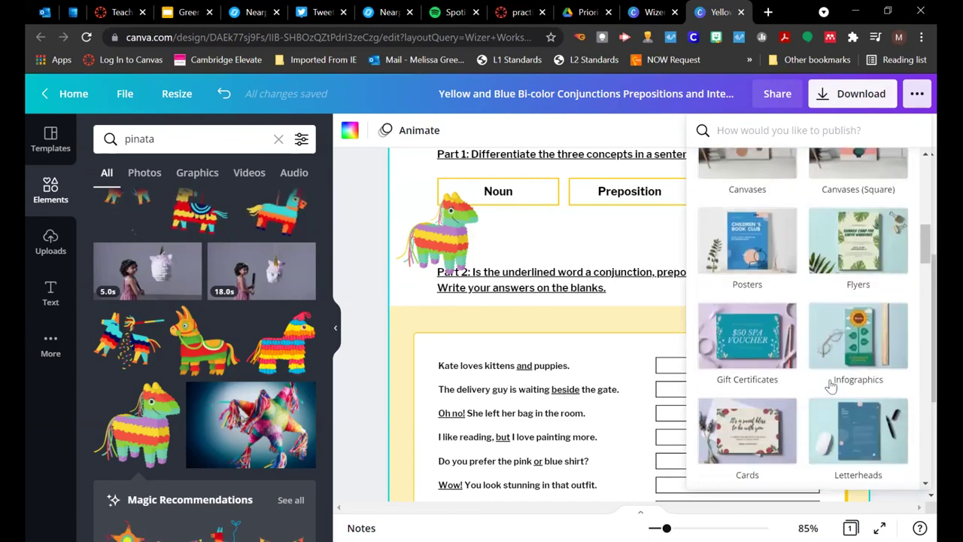
pyautogui.scroll(-2, 831, 385)
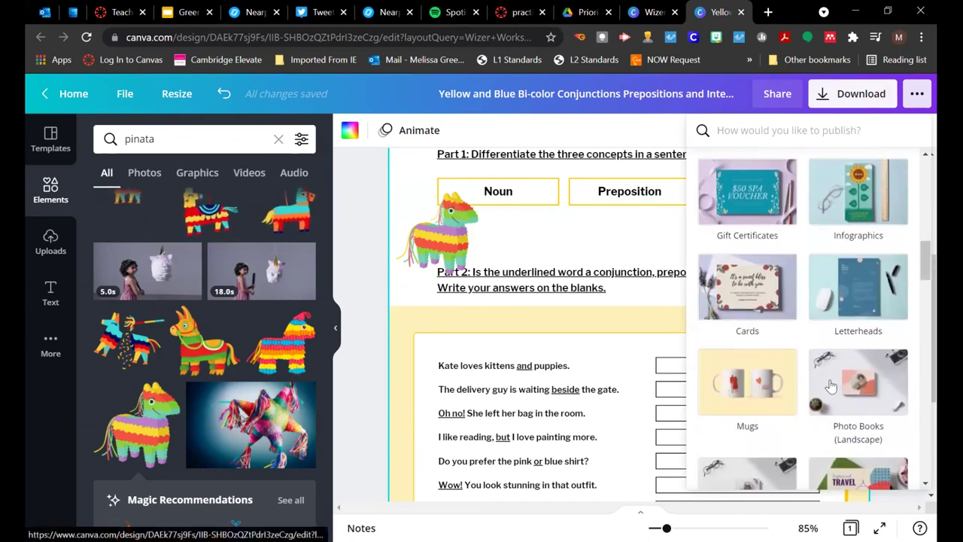
pyautogui.scroll(5, 831, 385)
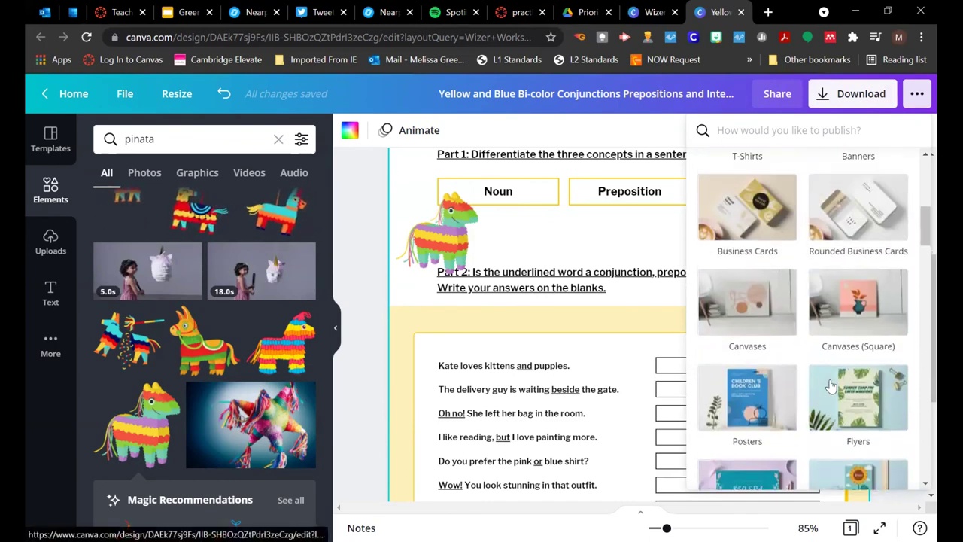
pyautogui.scroll(2, 830, 385)
pyautogui.click(786, 277)
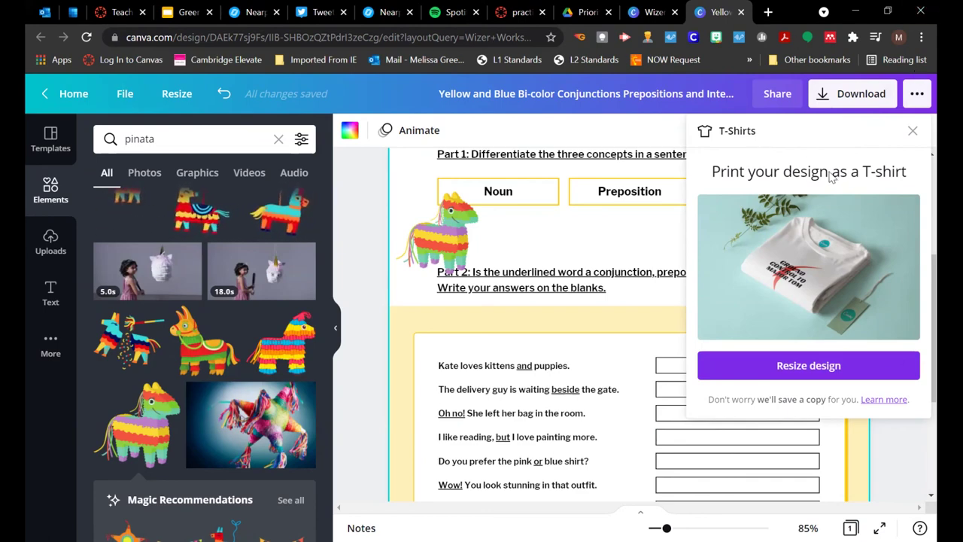
pyautogui.click(913, 132)
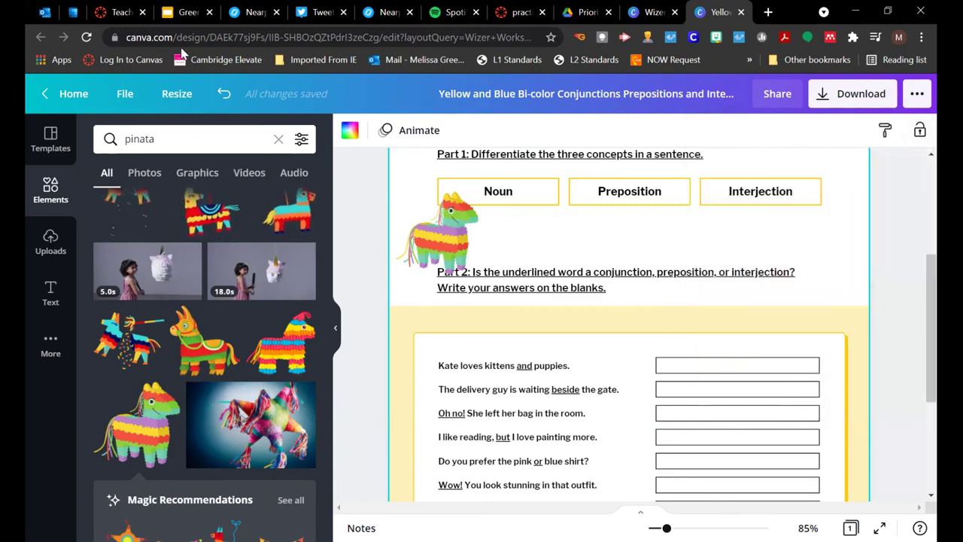
pyautogui.click(39, 90)
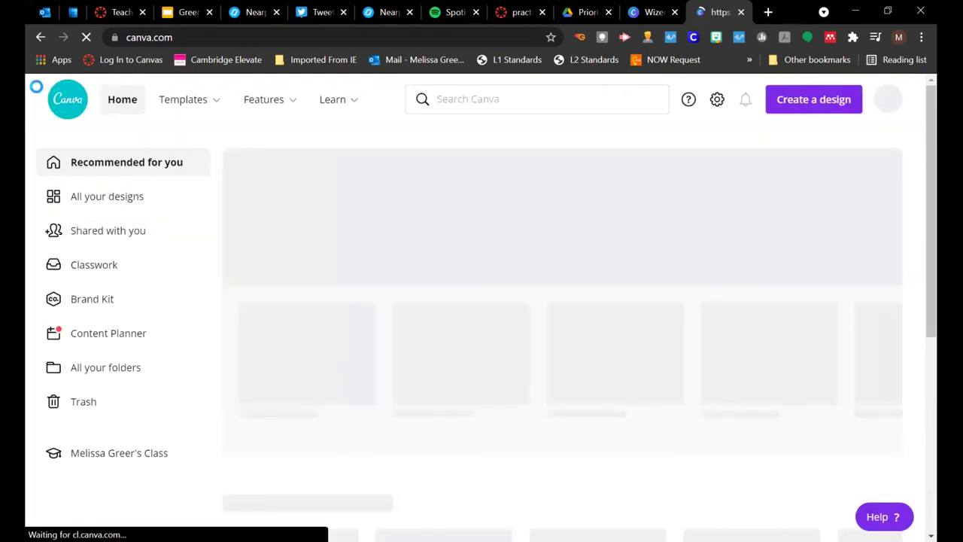
# Step: Show All your designs and scroll through the saved designs grid
pyautogui.click(131, 195)
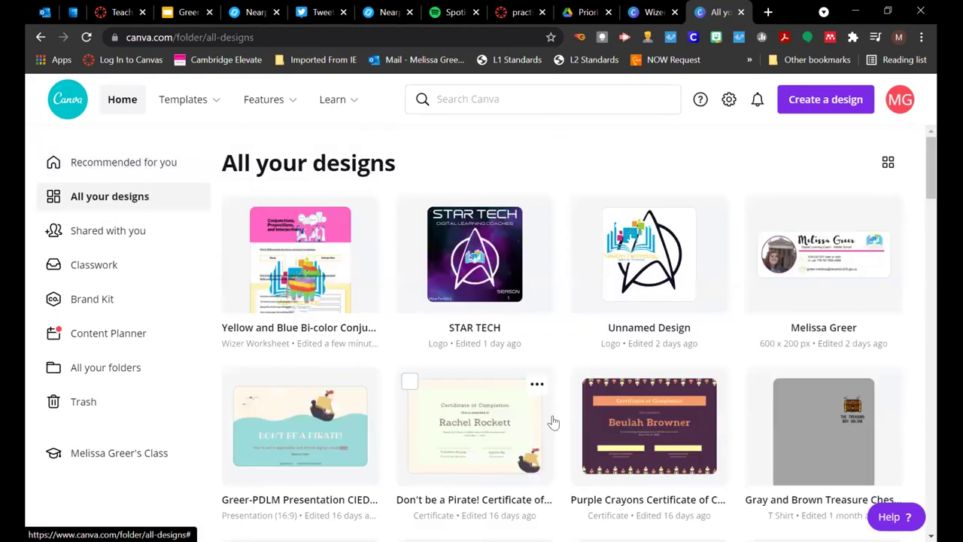
pyautogui.scroll(-1, 552, 419)
pyautogui.scroll(-5, 552, 422)
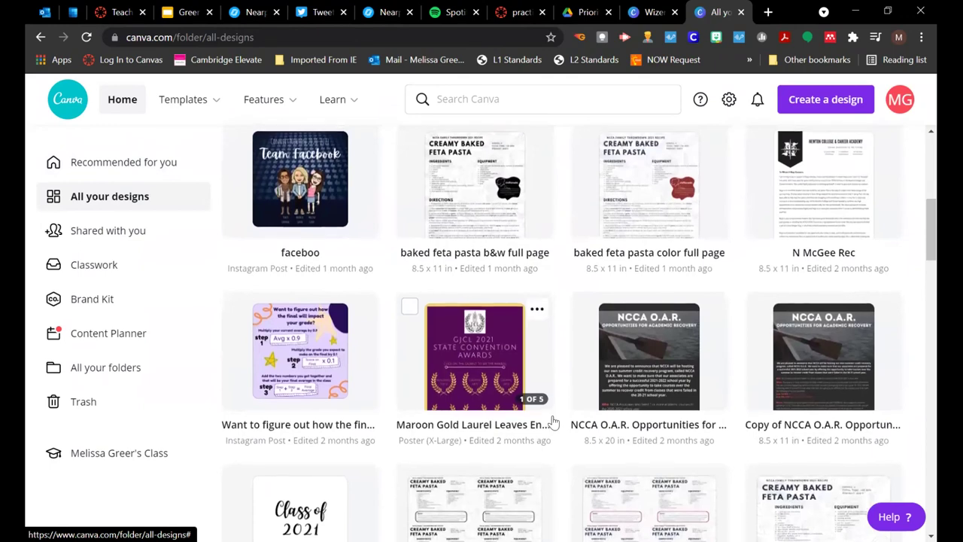
pyautogui.scroll(1, 552, 421)
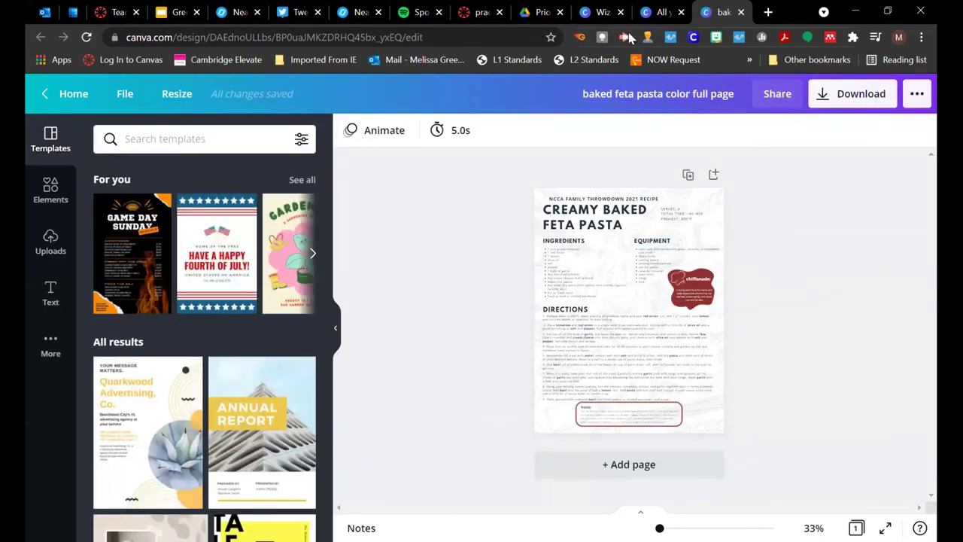
pyautogui.click(601, 12)
pyautogui.click(658, 14)
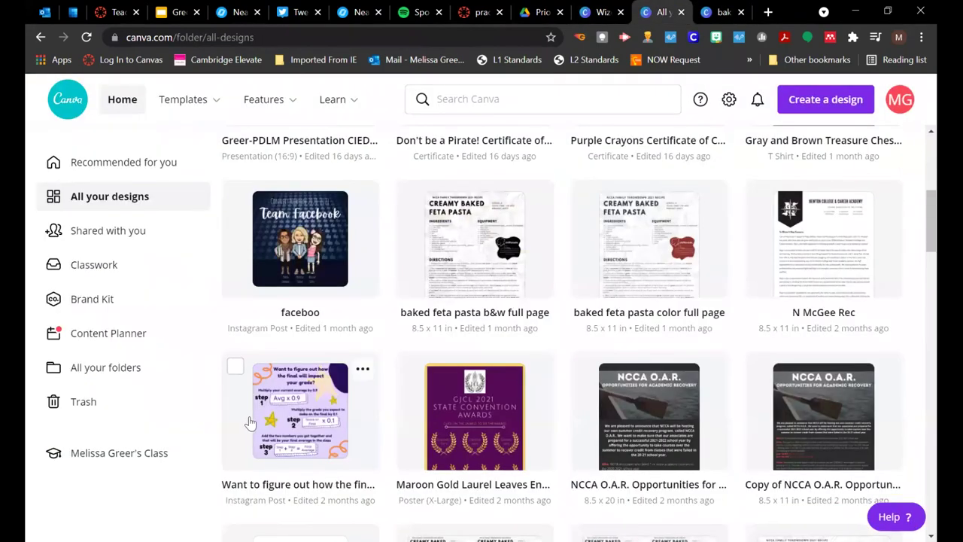
# Step: Open the final-grade calculator design, then return to the designs list and scroll further
pyautogui.click(301, 414)
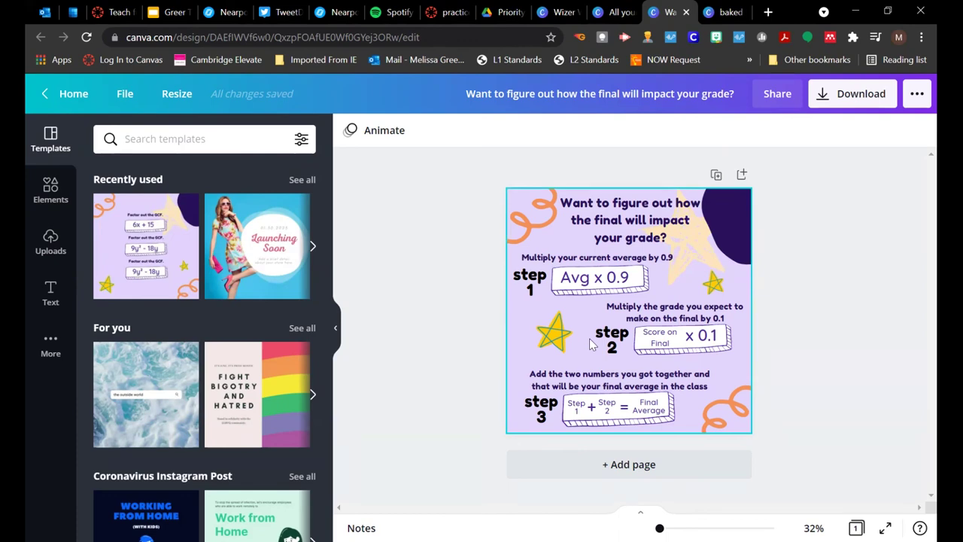
pyautogui.click(629, 19)
pyautogui.scroll(-2, 490, 347)
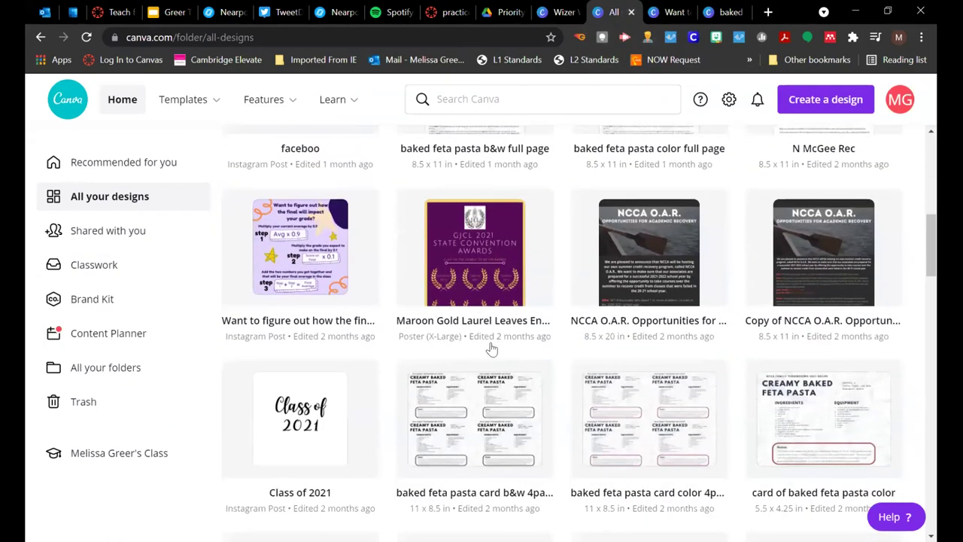
pyautogui.scroll(-5, 491, 347)
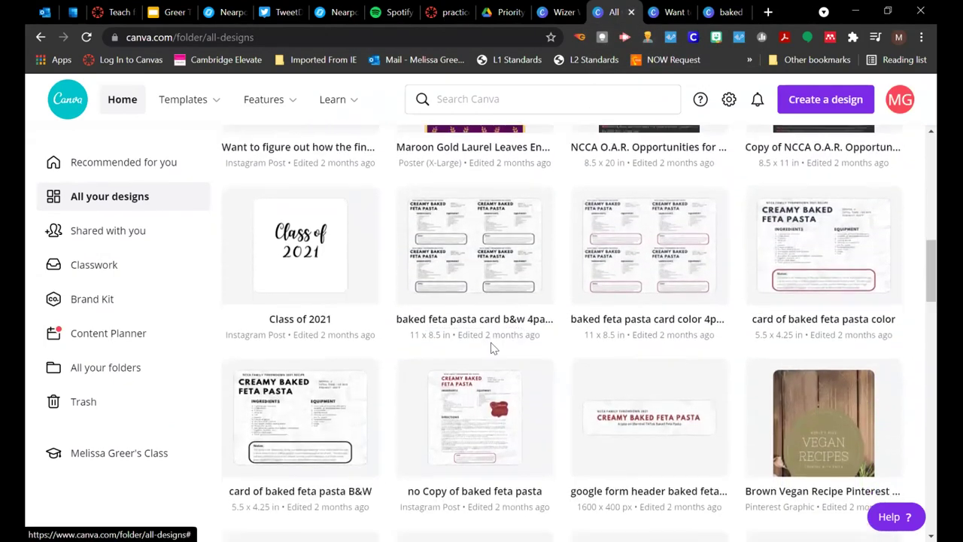
pyautogui.scroll(-3, 491, 347)
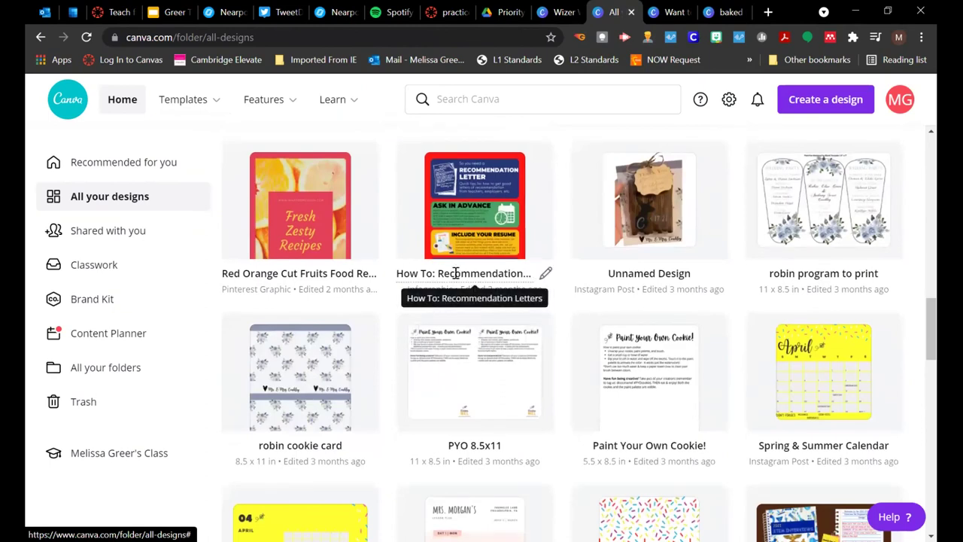
# Step: Open the How To: Recommendation Letters infographic, scroll to Be Thankful, then return to All your designs
pyautogui.click(462, 241)
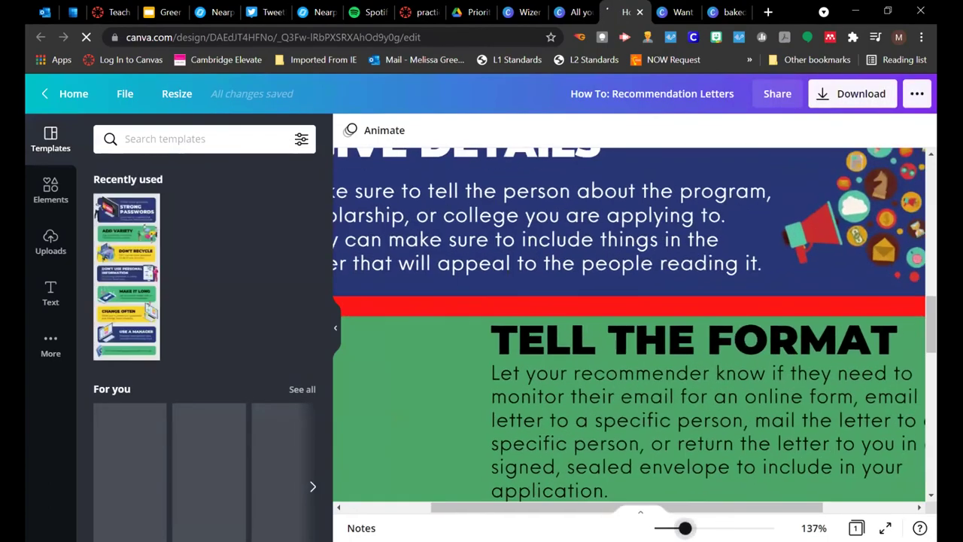
pyautogui.scroll(5, 643, 380)
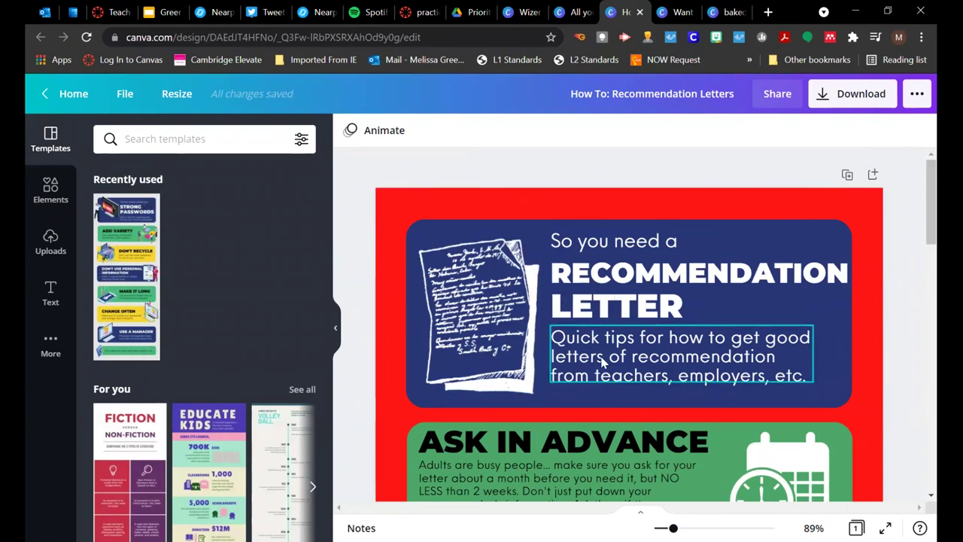
pyautogui.scroll(-3, 600, 362)
pyautogui.scroll(-3, 601, 360)
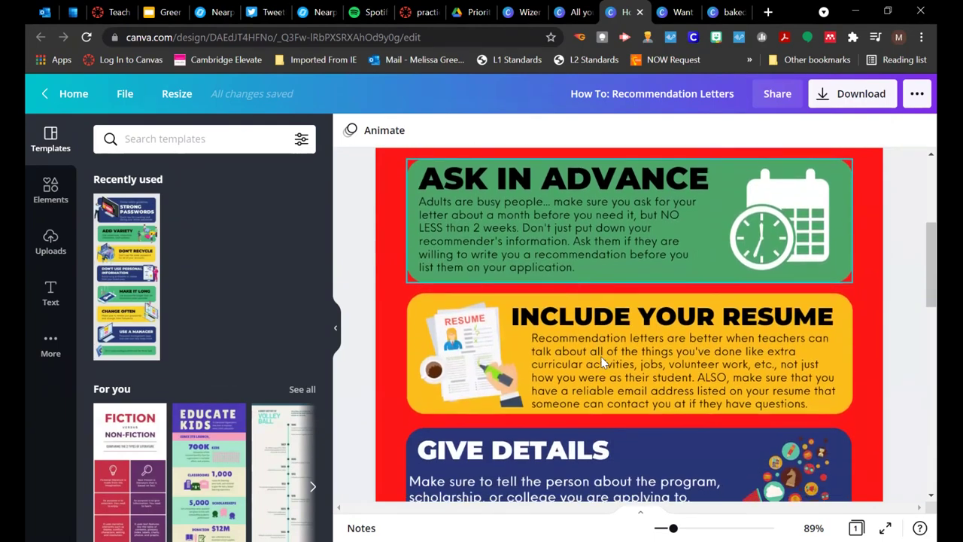
pyautogui.scroll(-6, 600, 362)
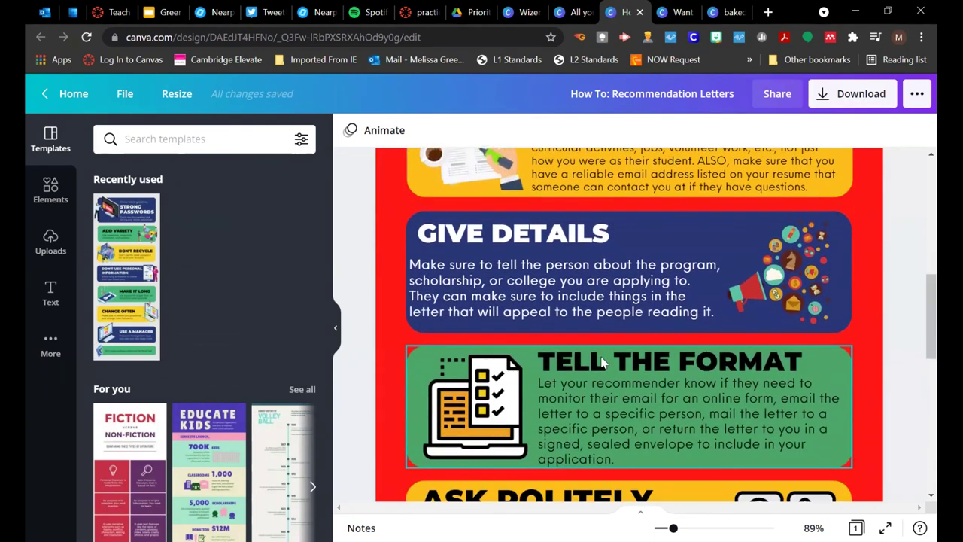
pyautogui.scroll(-5, 602, 362)
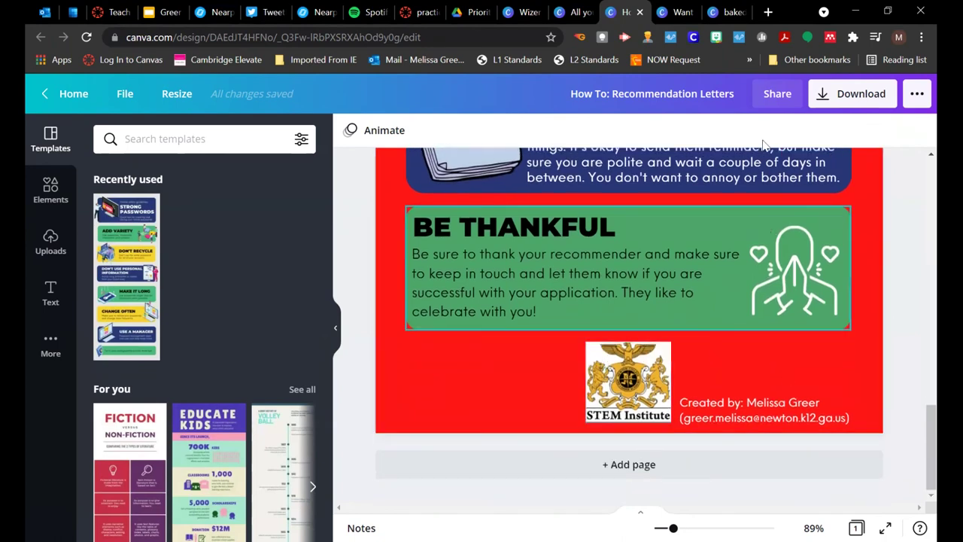
pyautogui.rightClick(569, 13)
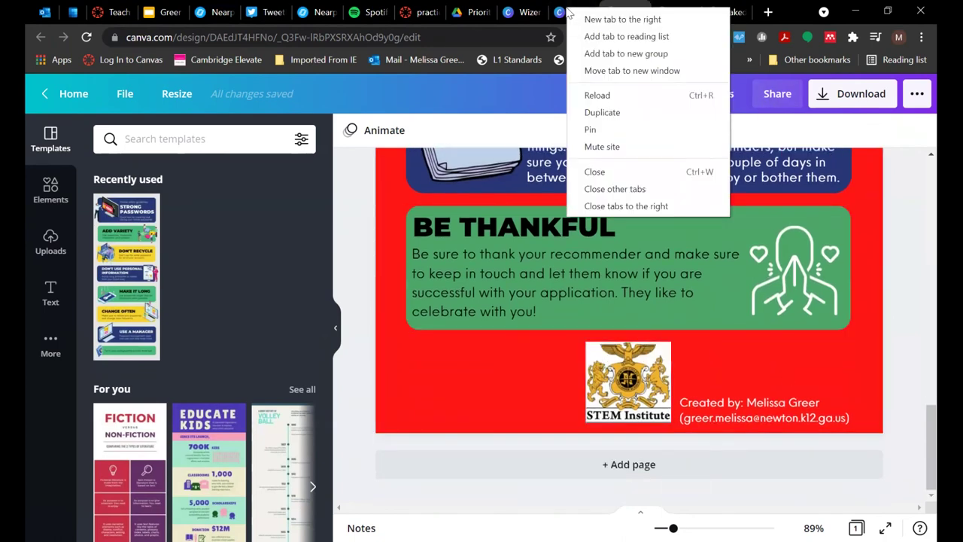
pyautogui.click(570, 12)
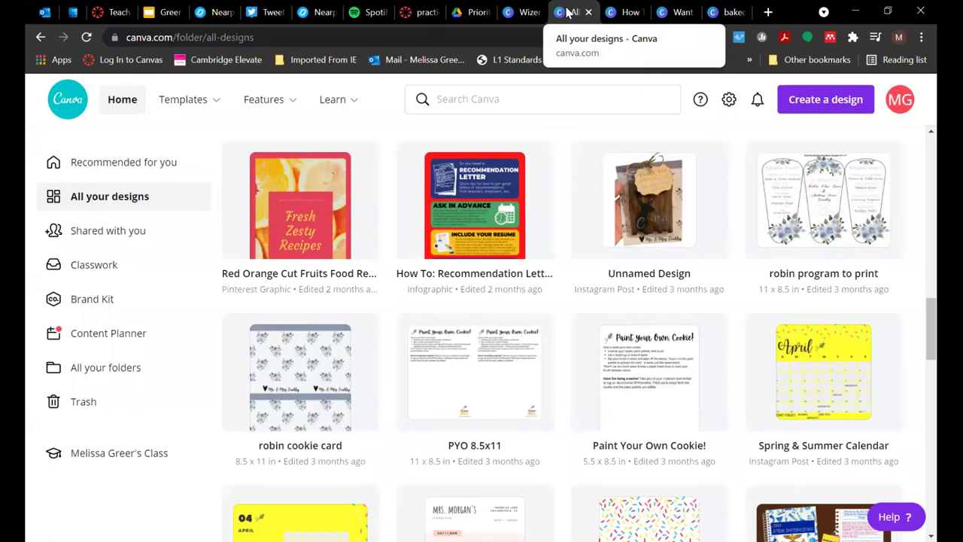